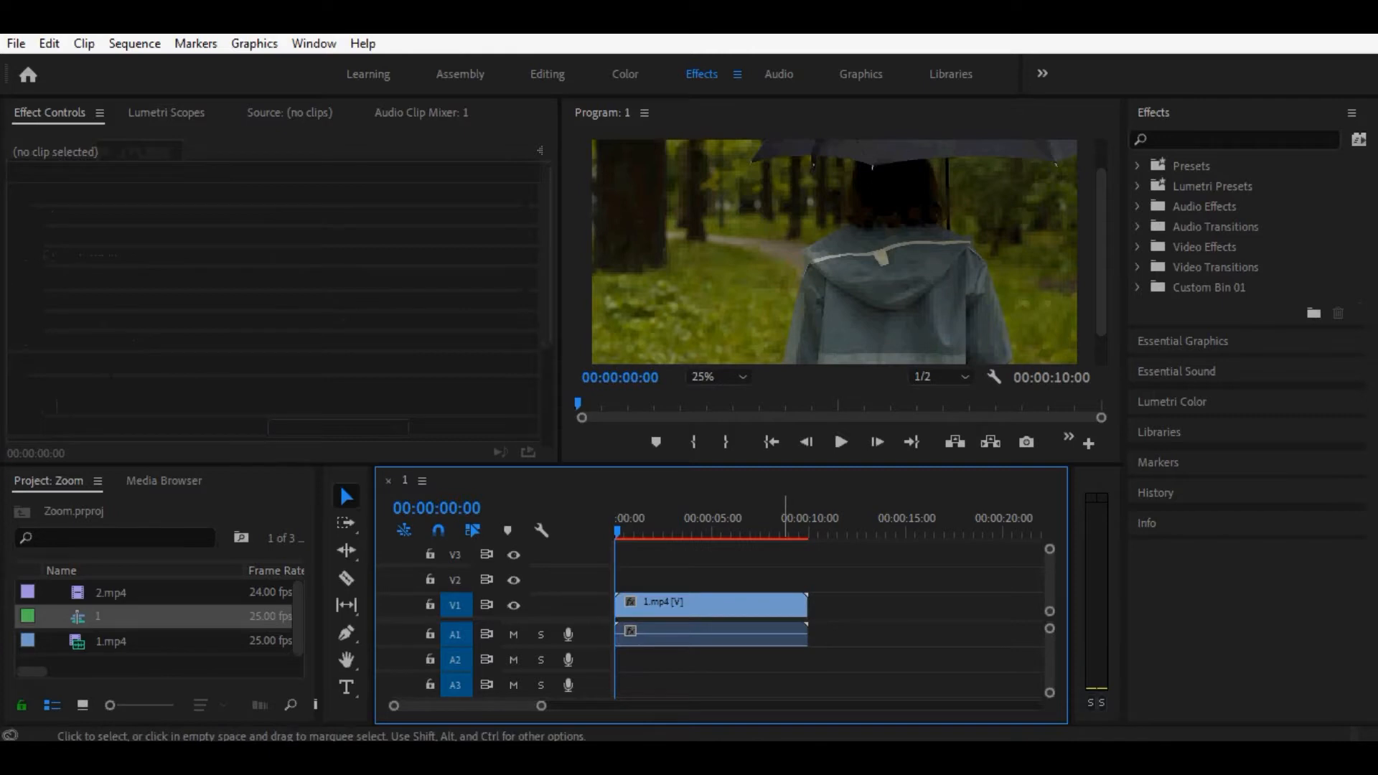
Unlink and delete the audio of the 1.mp4 clip, and place 2.mp4 directly after it on track V1.
click(784, 605)
right_click(784, 604)
click(835, 367)
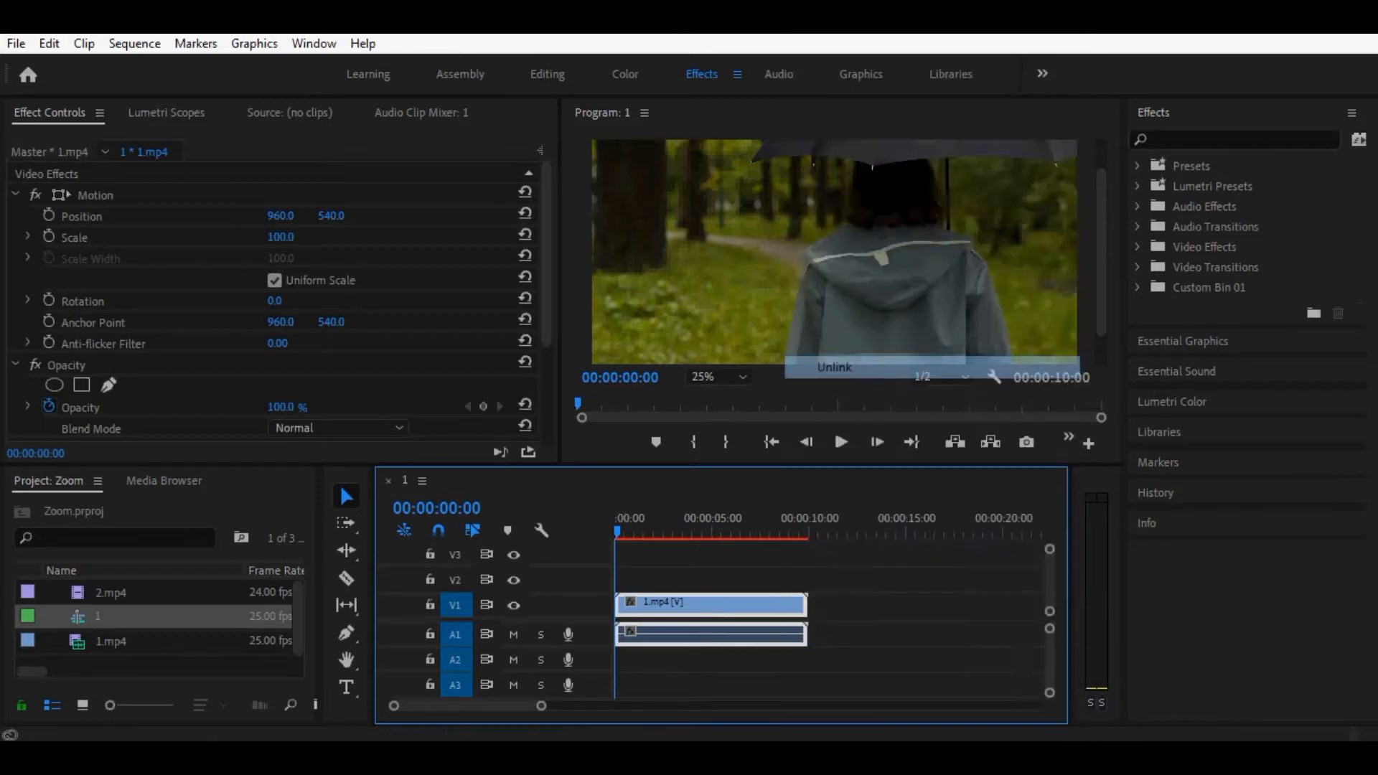
click(718, 635)
key(Delete)
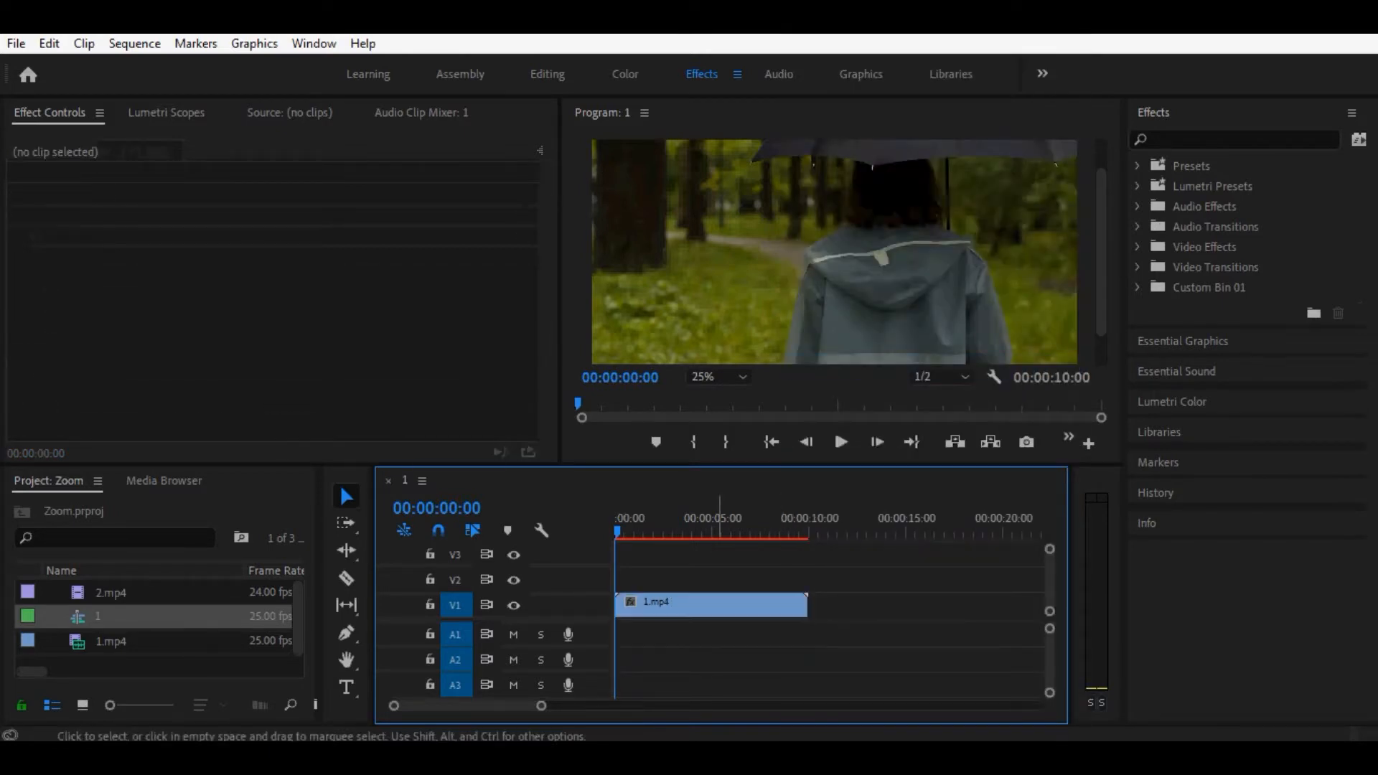
drag(107, 592, 810, 607)
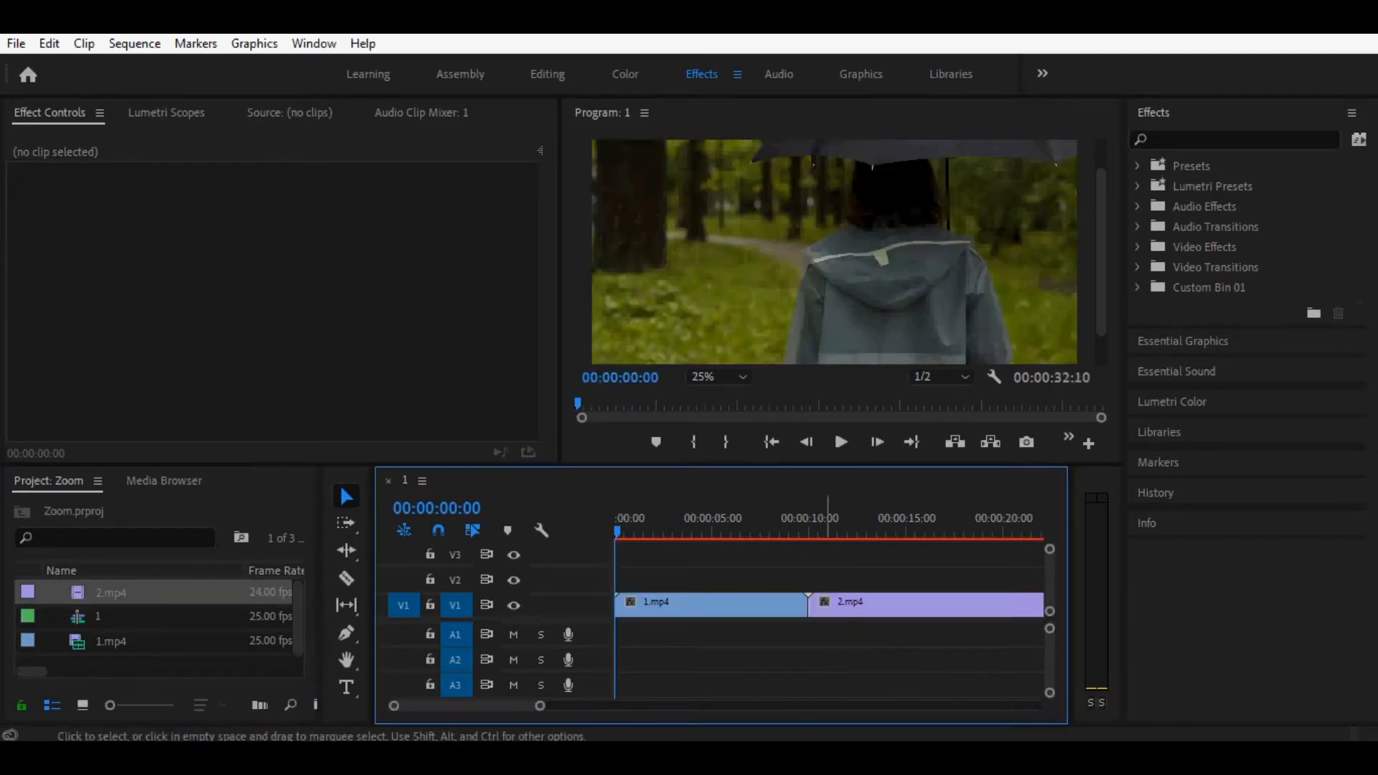
Create a new adjustment layer at 1920 x 1080, 25.00 fps, with square pixels.
click(158, 659)
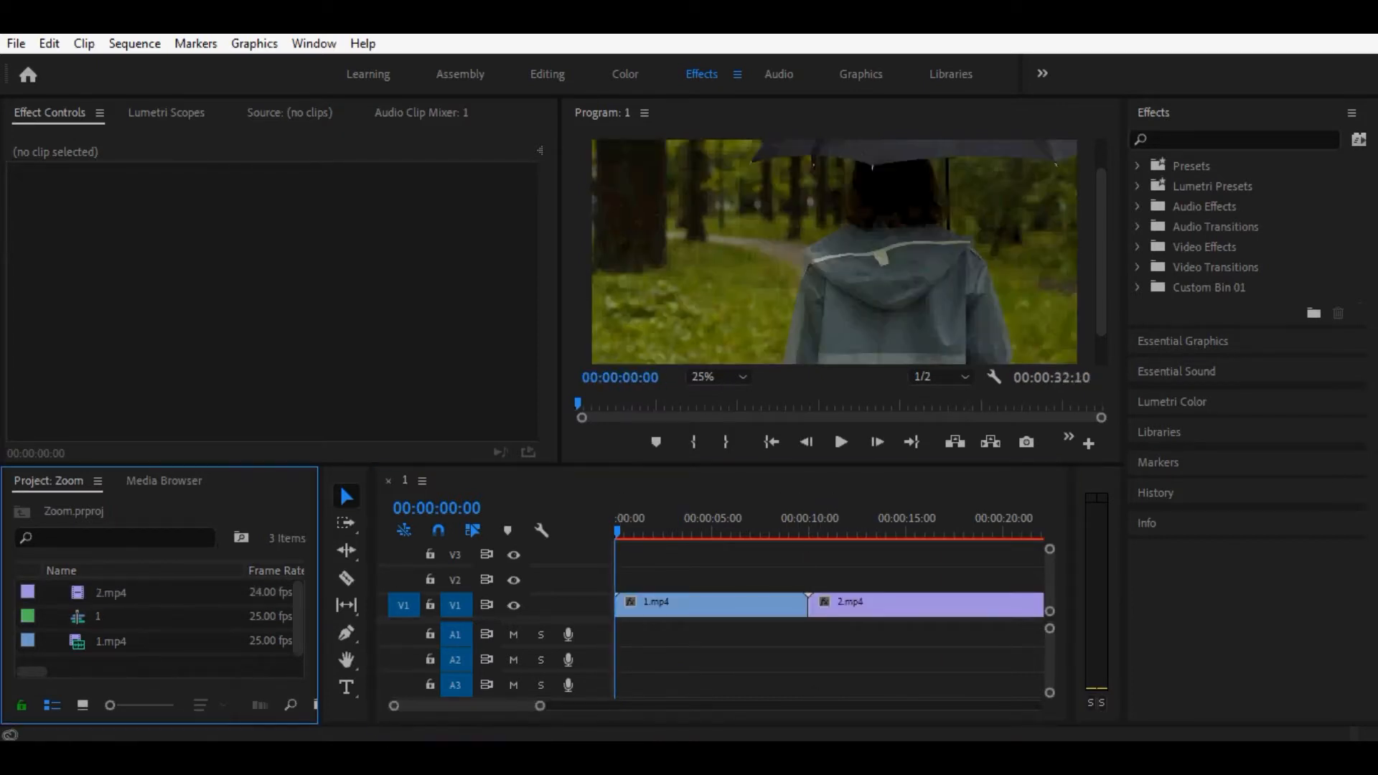
click(16, 44)
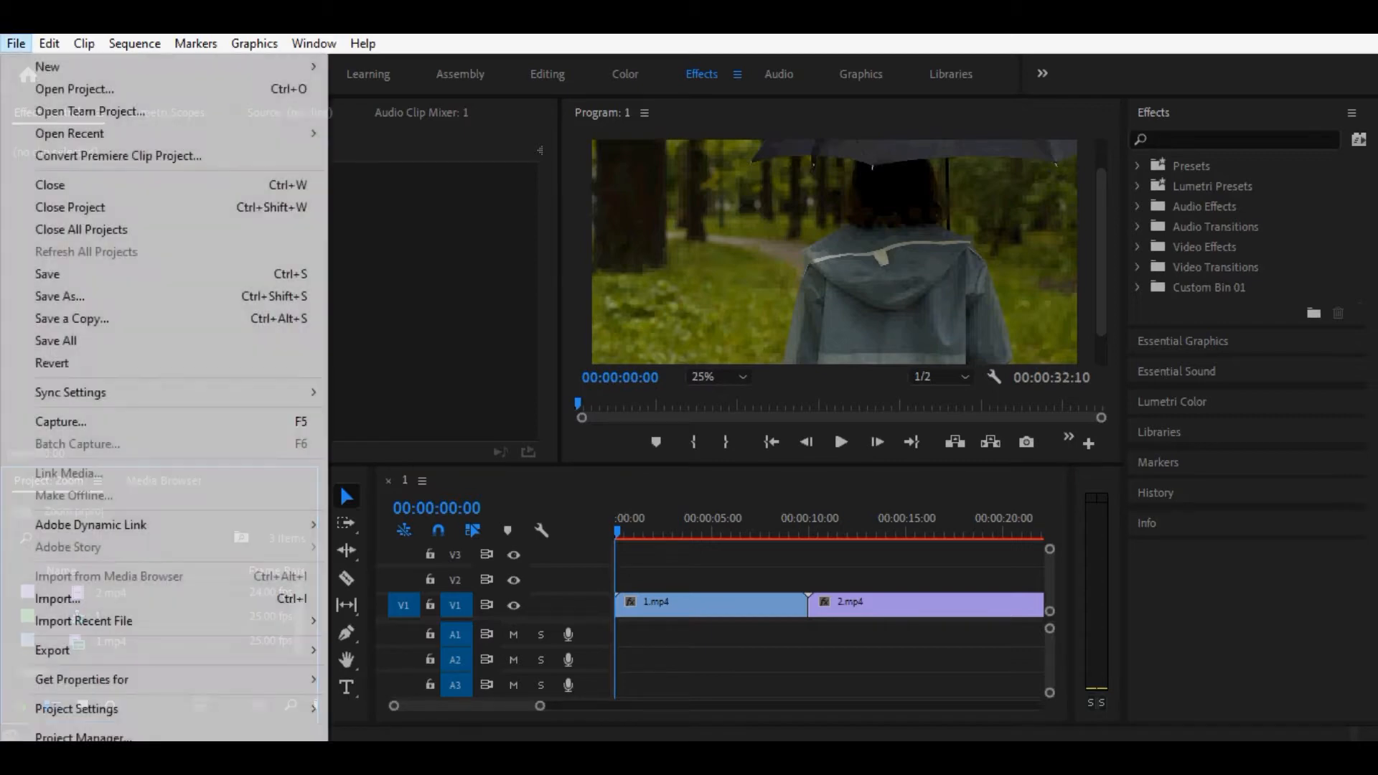
mouse_move(48, 66)
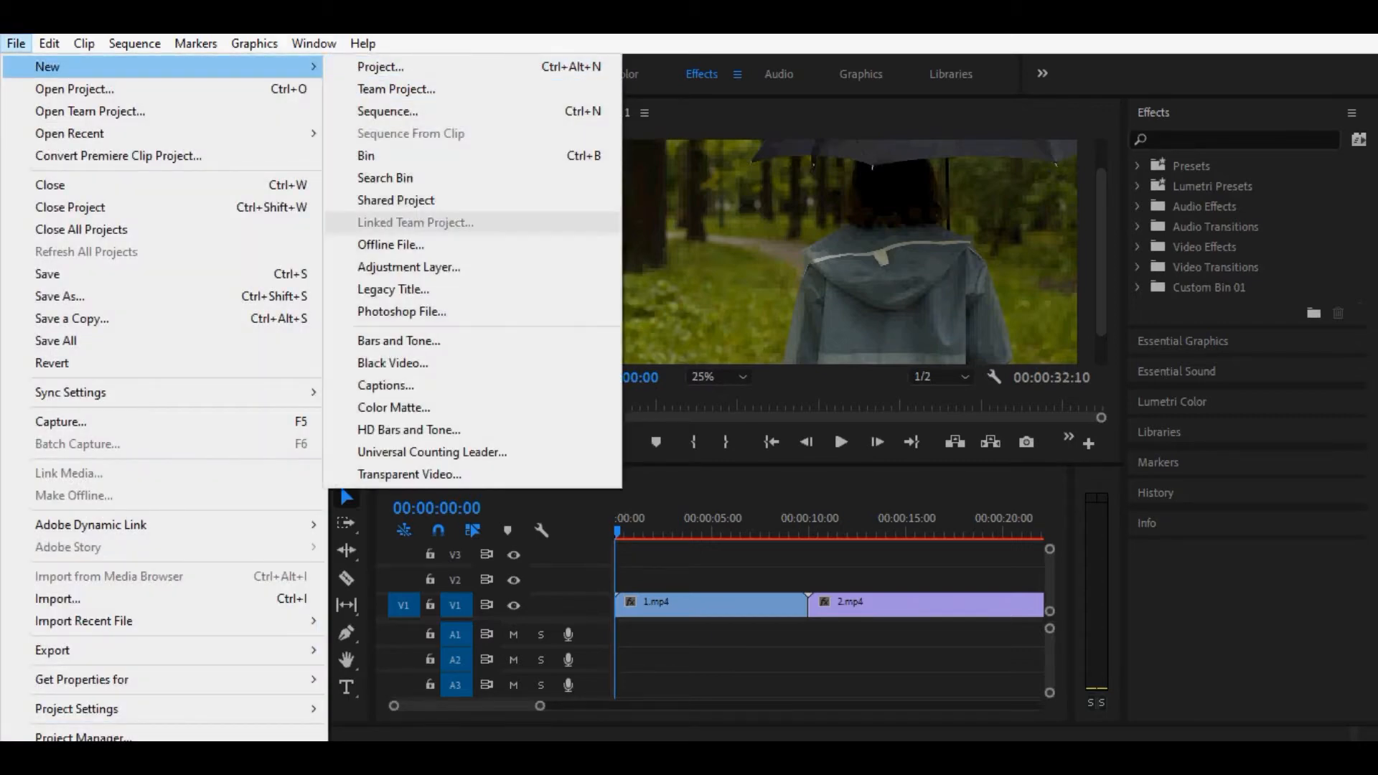
click(408, 267)
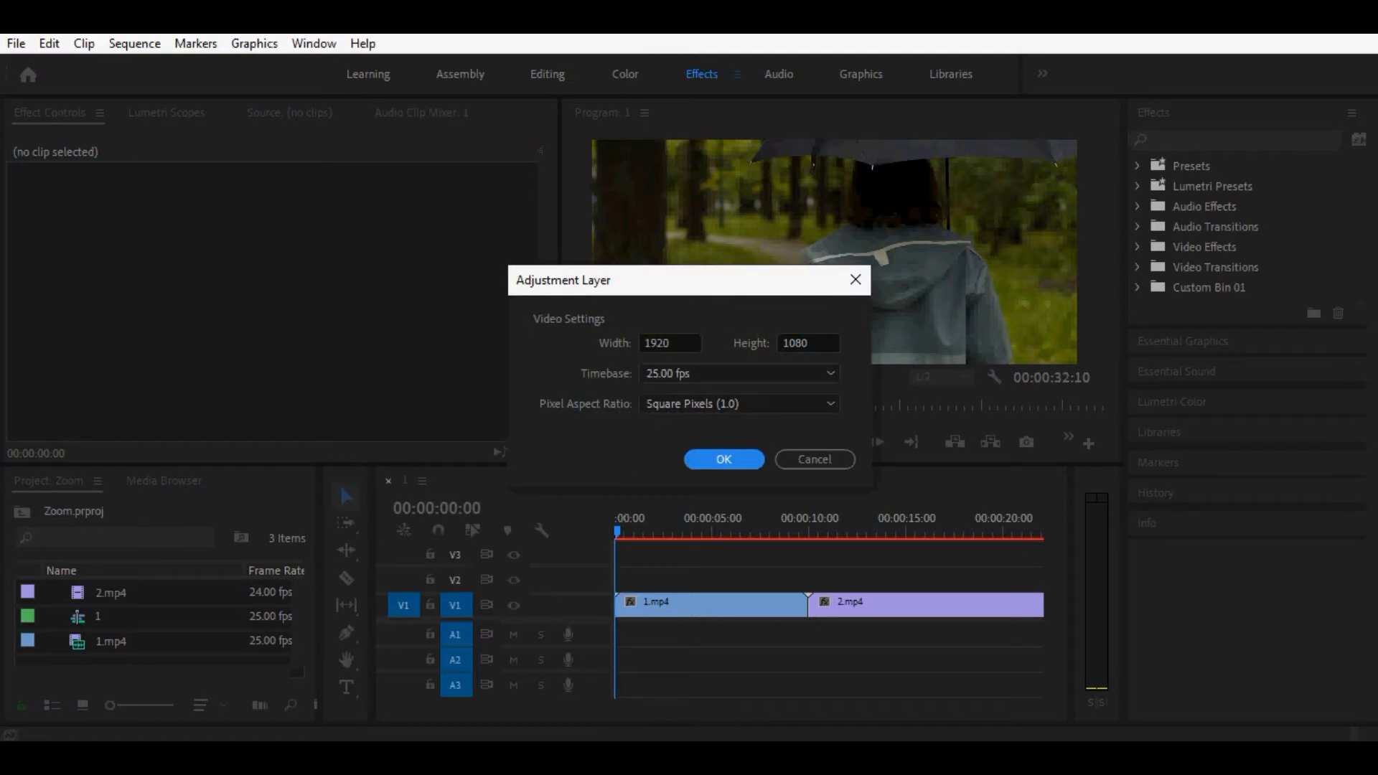
key(Return)
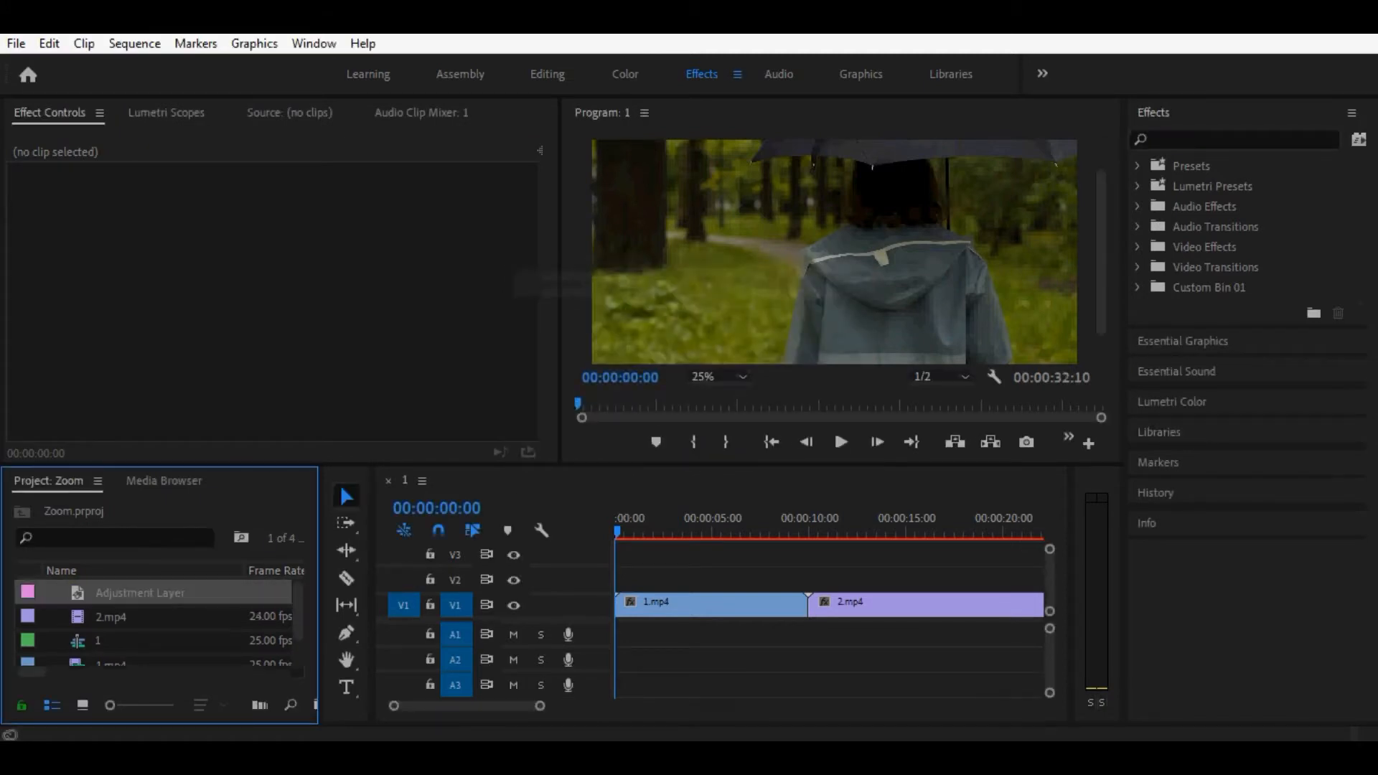
Place the adjustment layer on both V2 and V3, each copy spanning the cut between 1.mp4 and 2.mp4.
drag(140, 593, 809, 580)
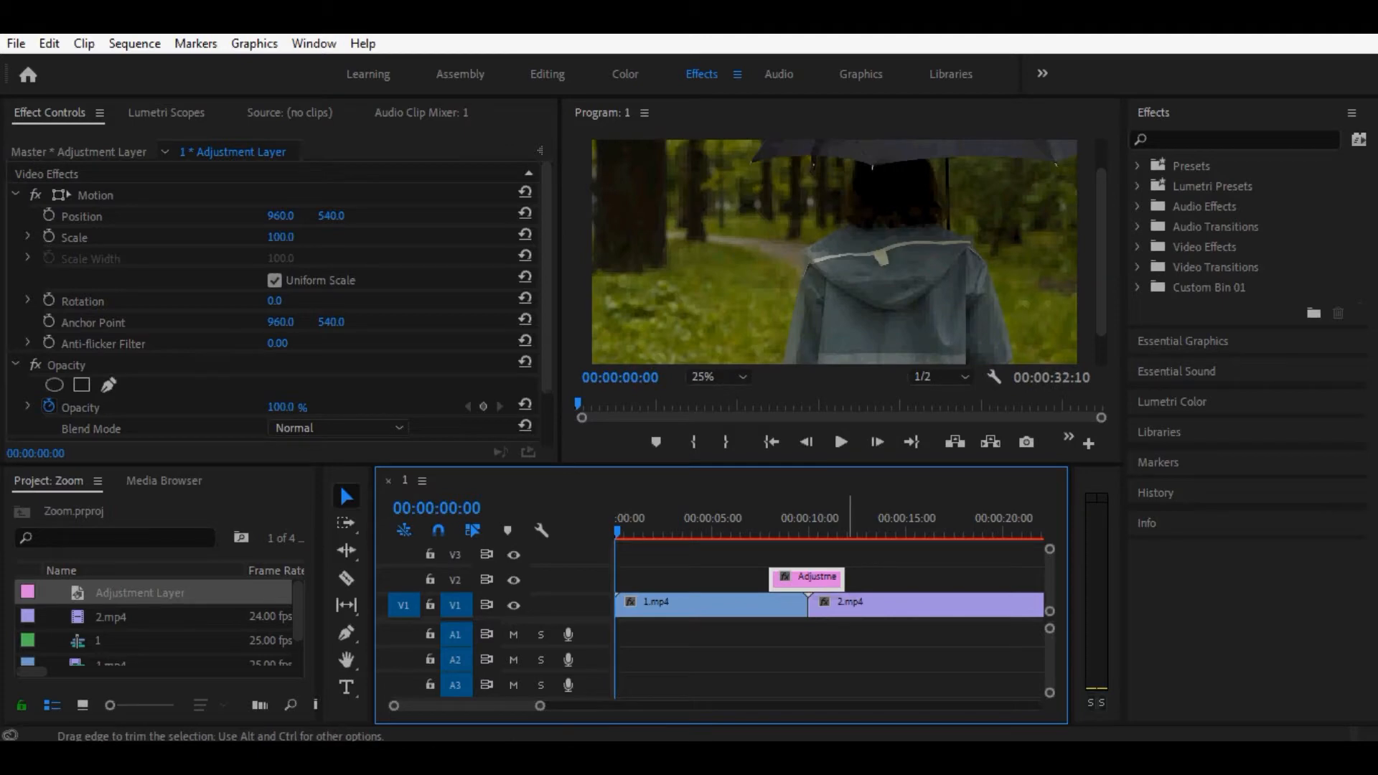
drag(140, 593, 844, 553)
key(Escape)
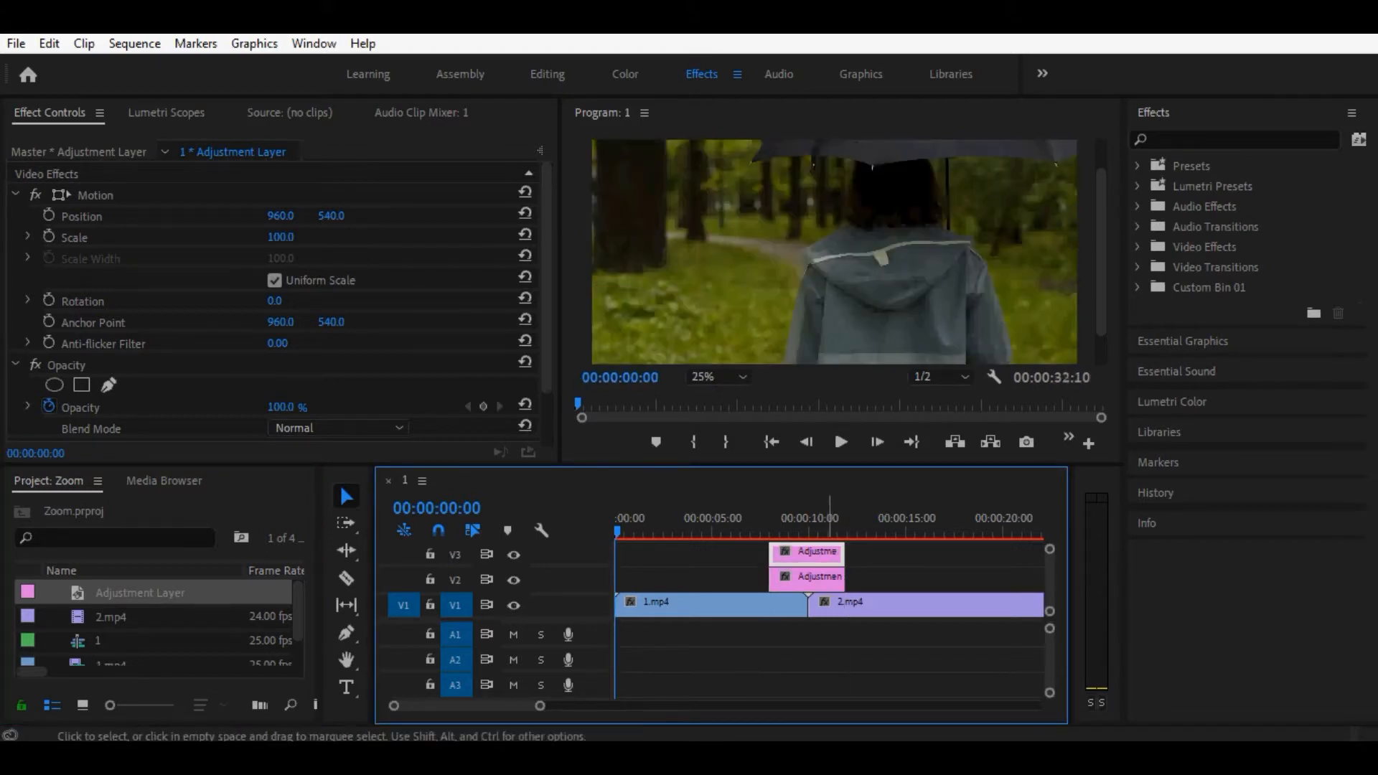
Trim the start of the V2 adjustment layer to the cut where 2.mp4 begins.
drag(772, 578, 809, 578)
click(833, 646)
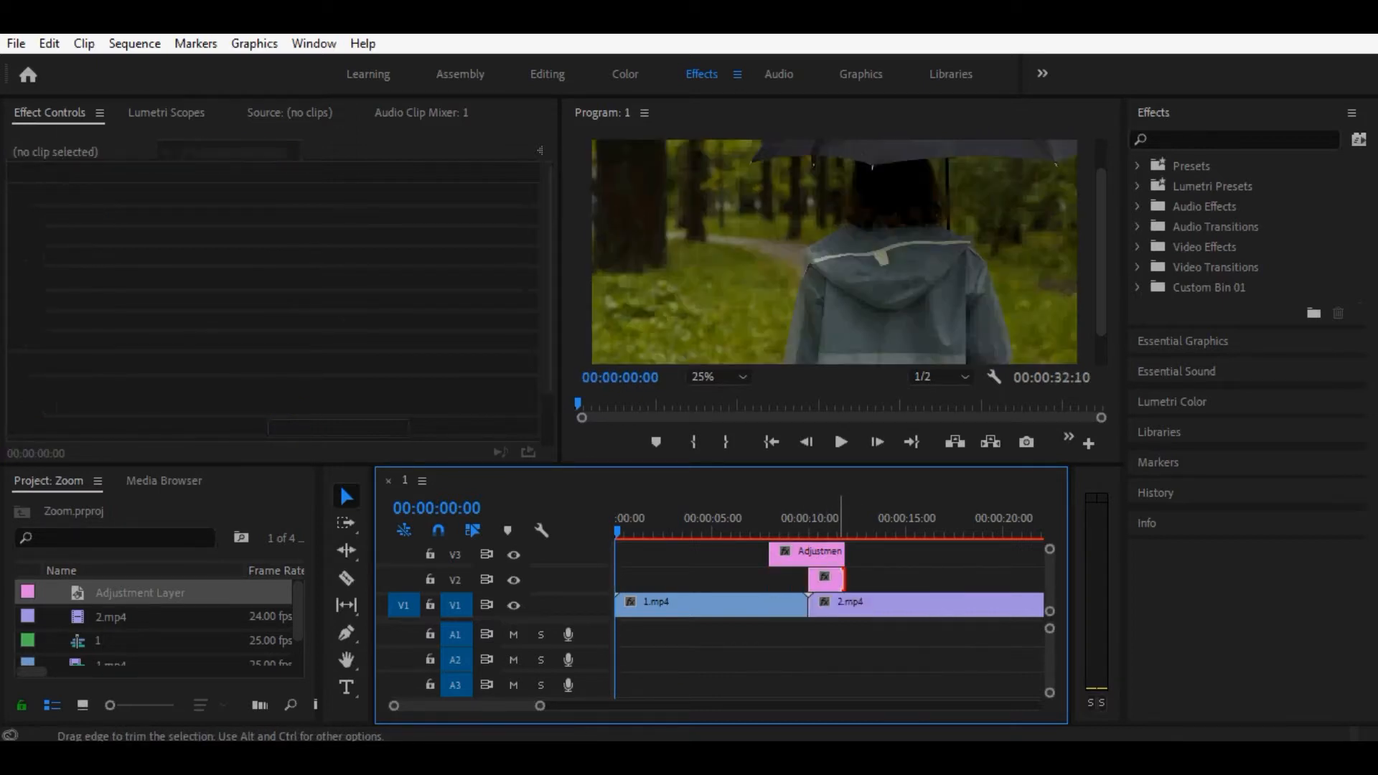
click(826, 578)
click(711, 603)
drag(640, 532, 705, 531)
Find the Replicate video effect and apply it to the trimmed adjustment layer on V2.
click(826, 578)
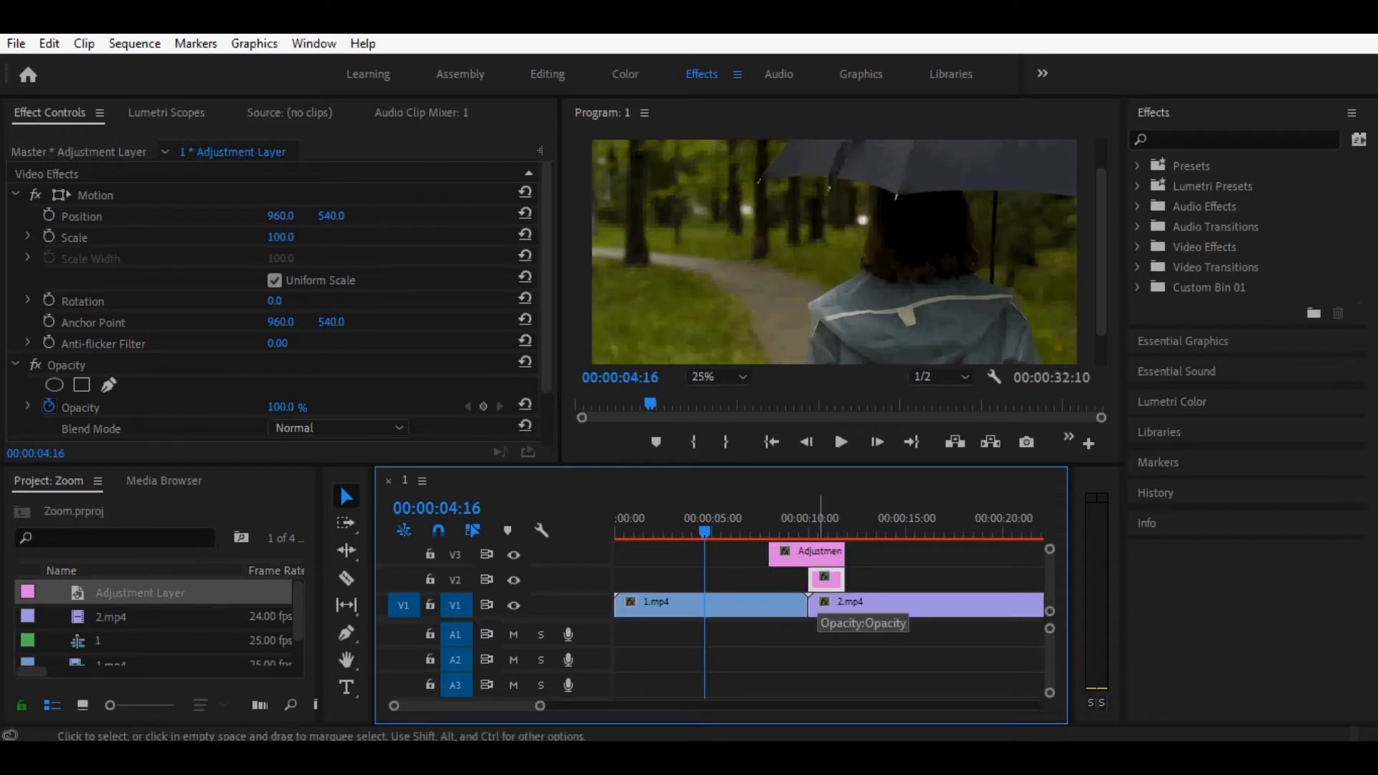
click(1235, 139)
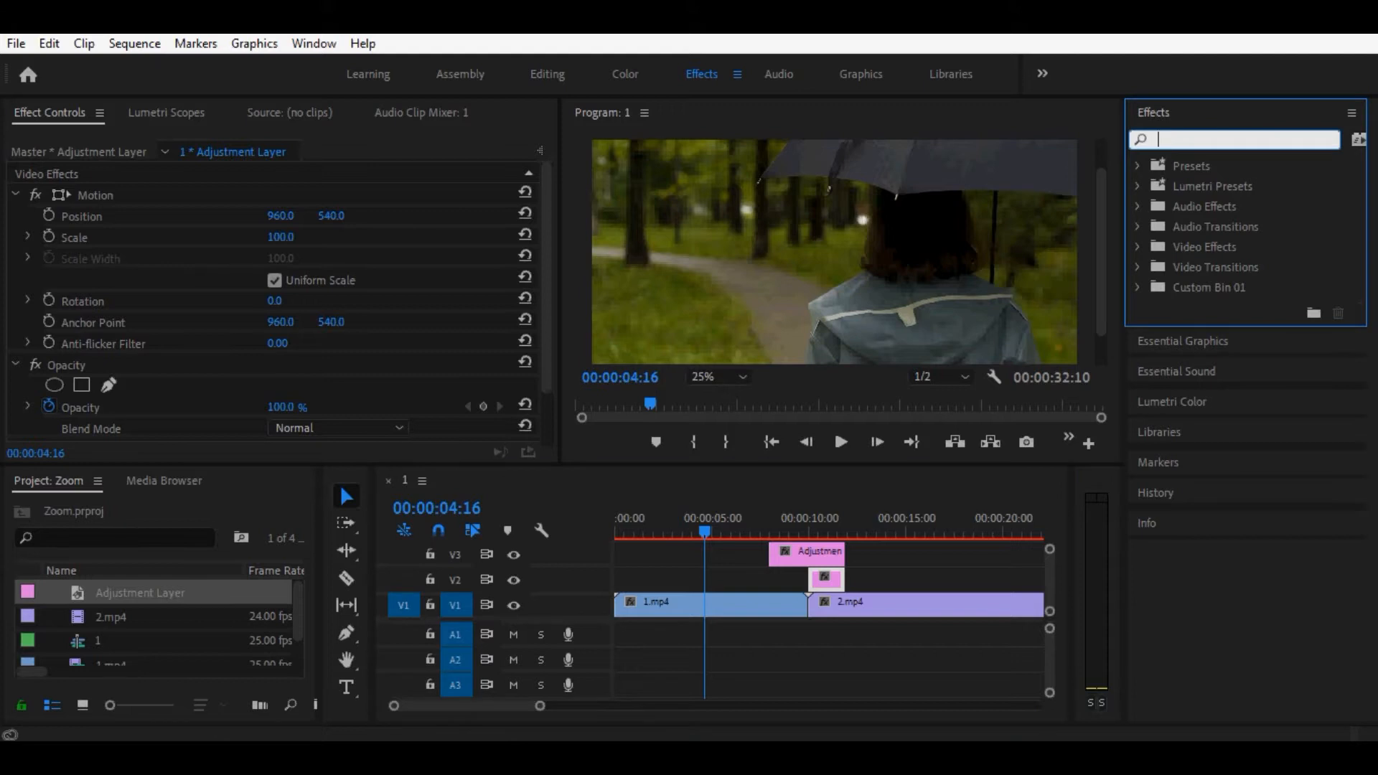
text(re)
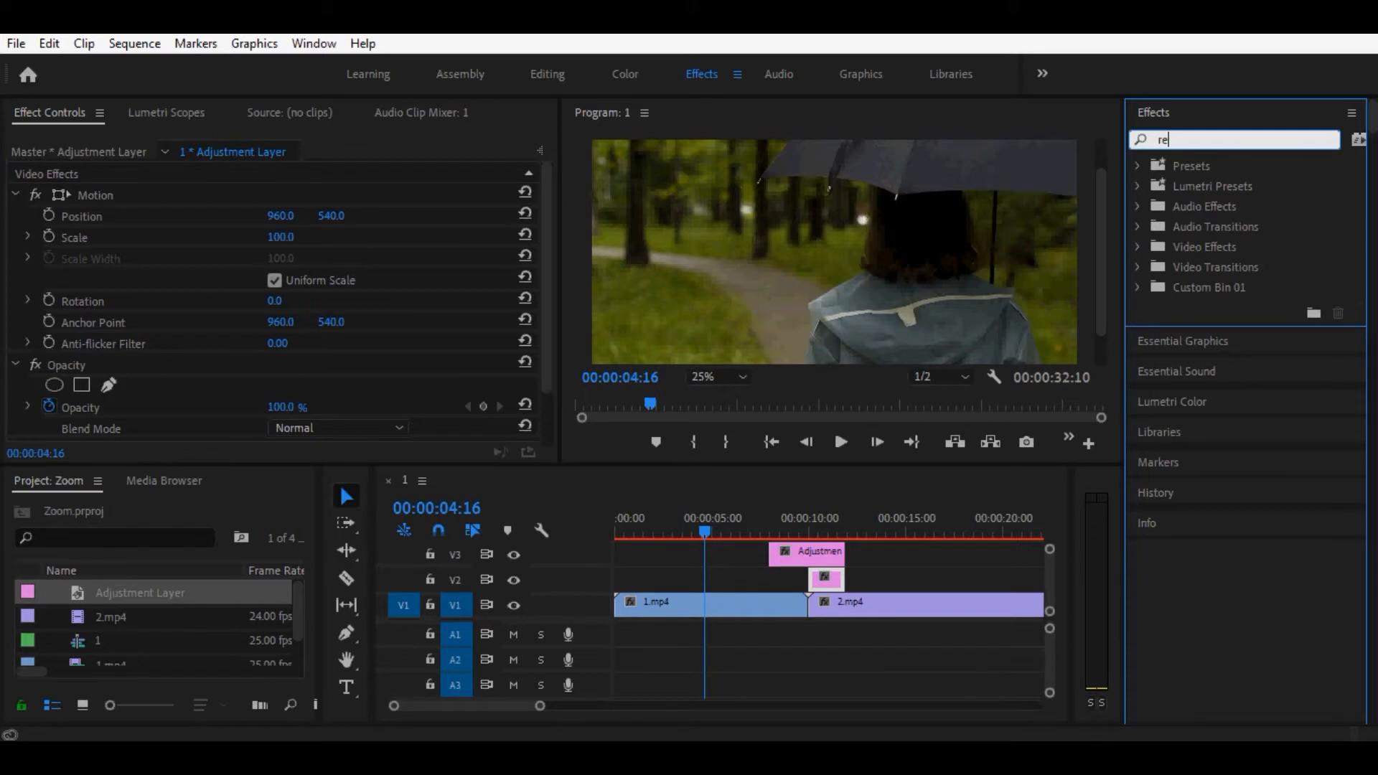
text(plicate)
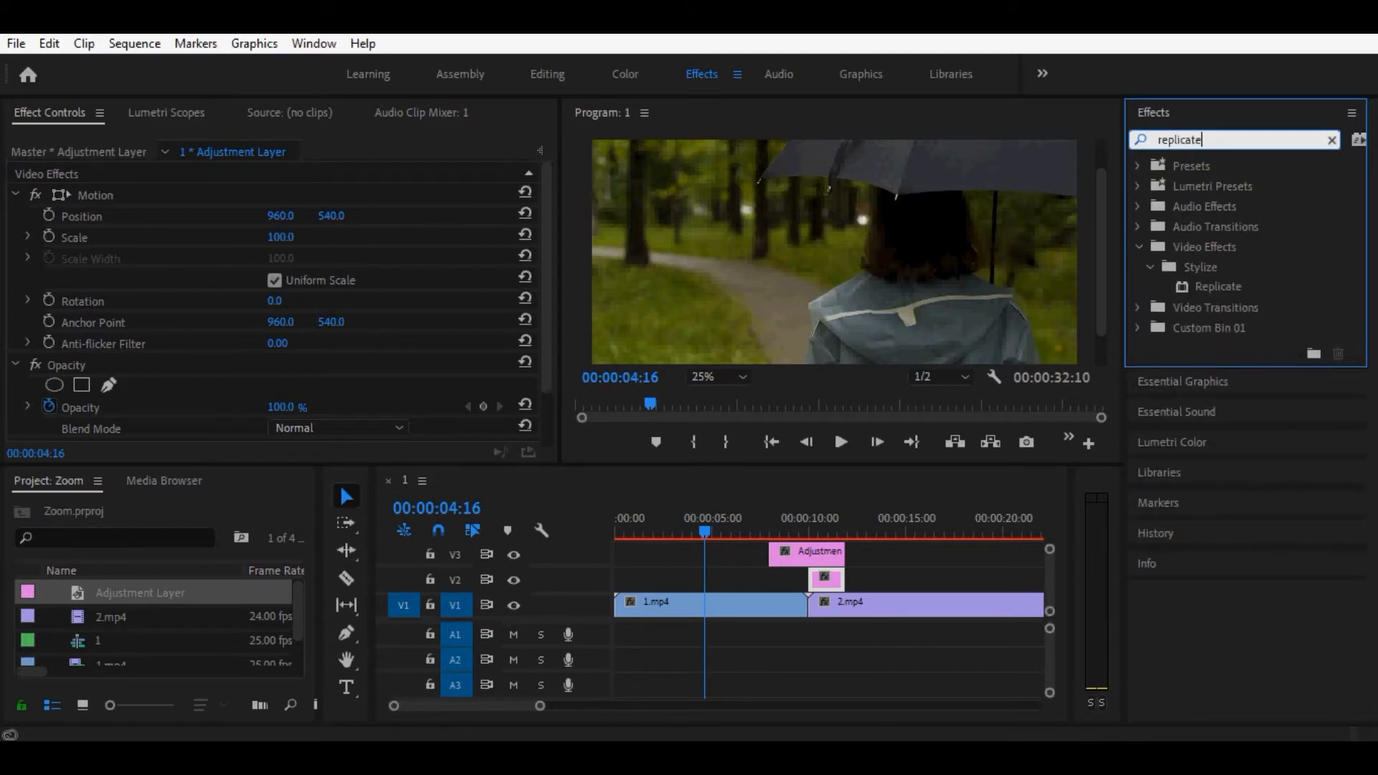
click(1218, 286)
drag(1219, 287, 830, 579)
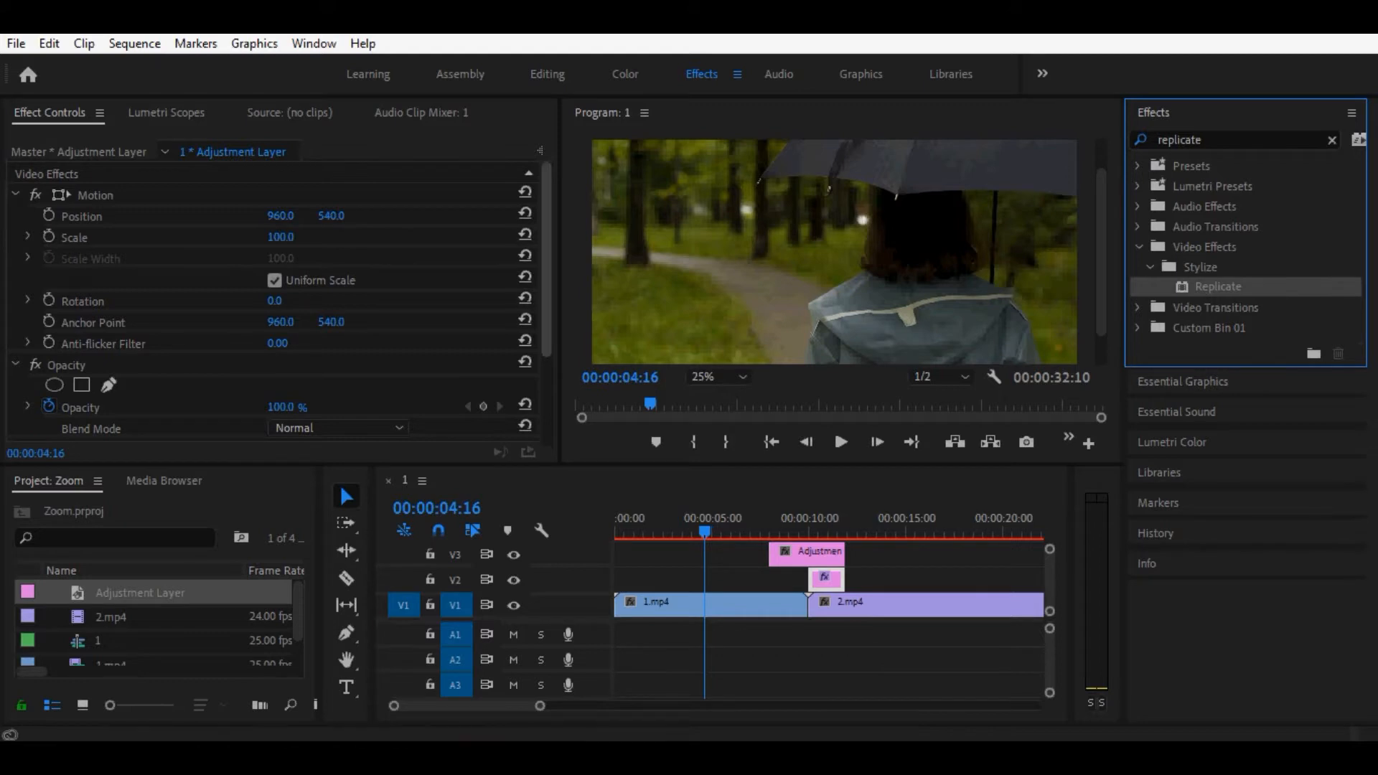
scroll(284, 302, down, 3)
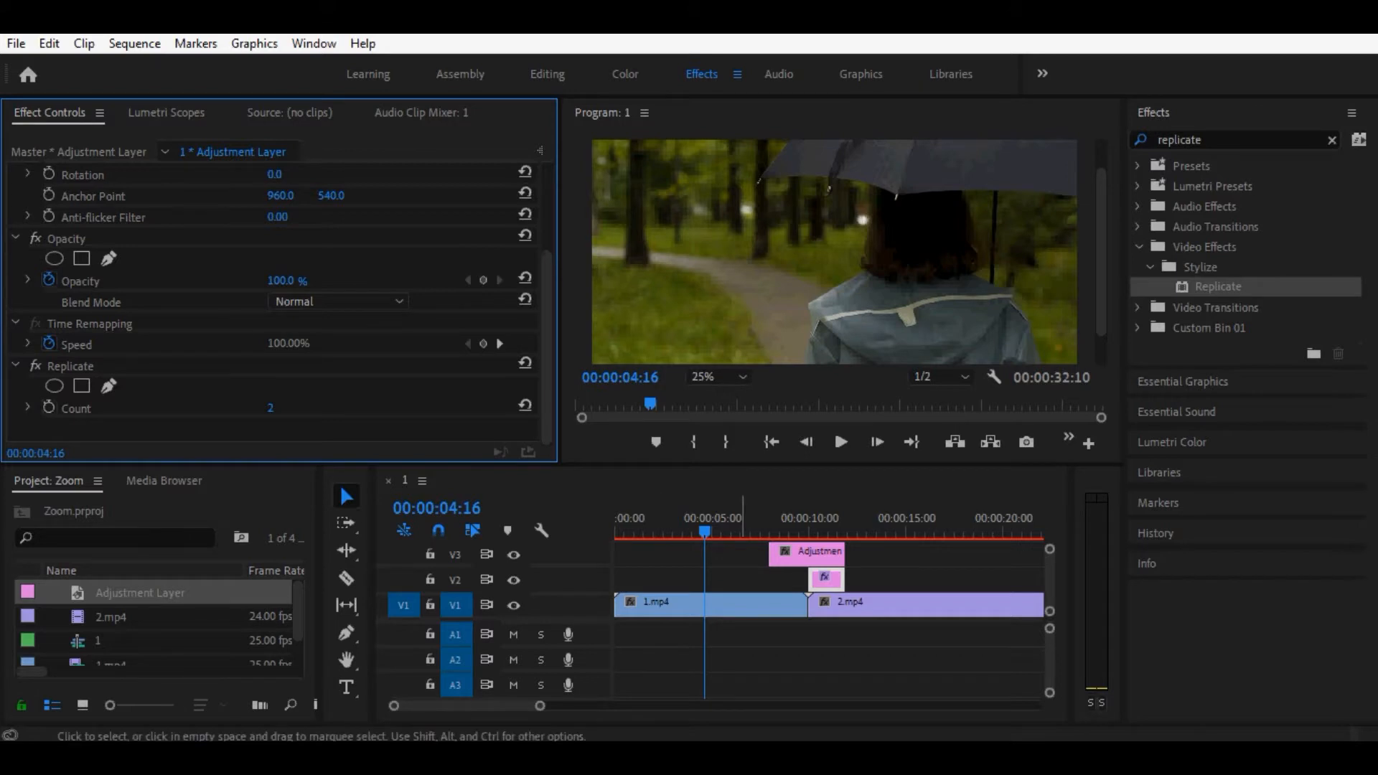
Preview the V2 adjustment layer at 00:00:10:04 and set its Replicate Count to 3.
click(843, 605)
click(840, 581)
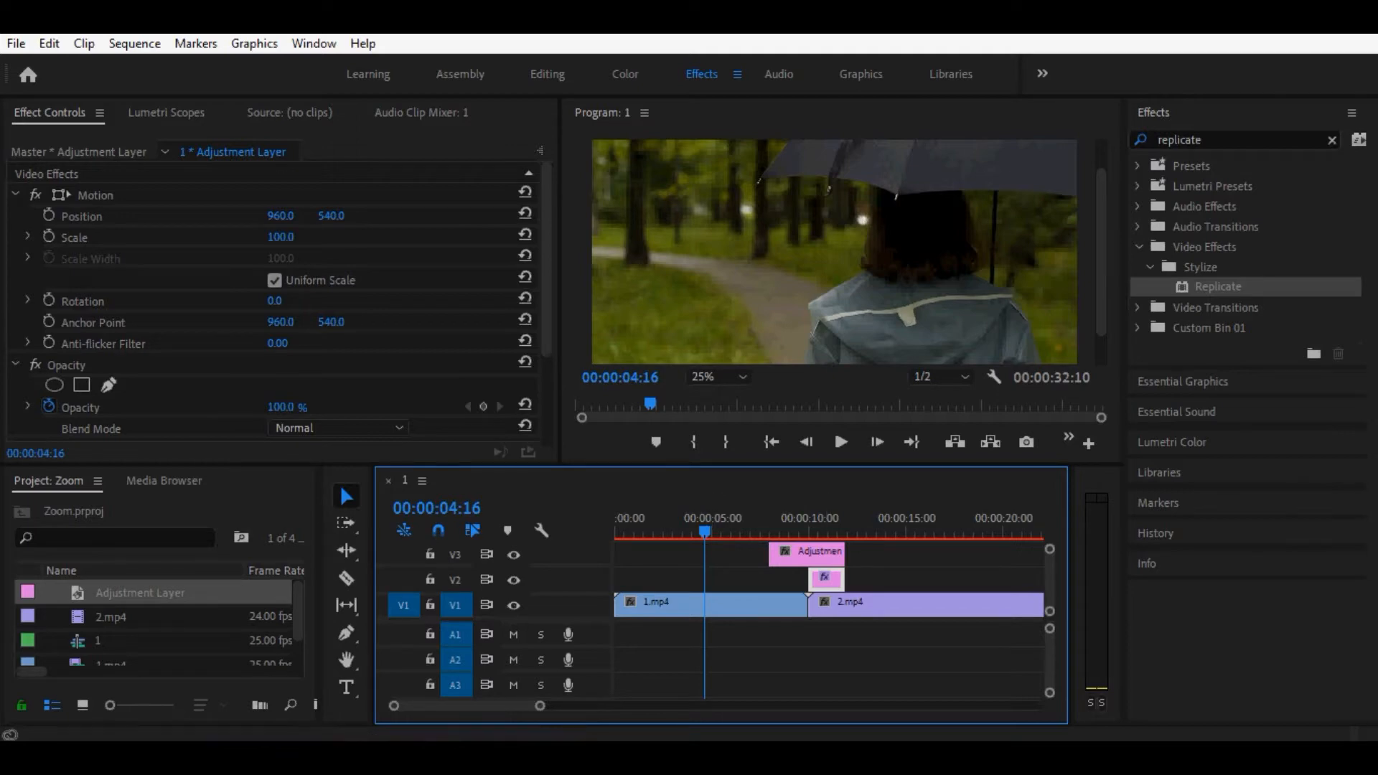
drag(705, 532, 812, 532)
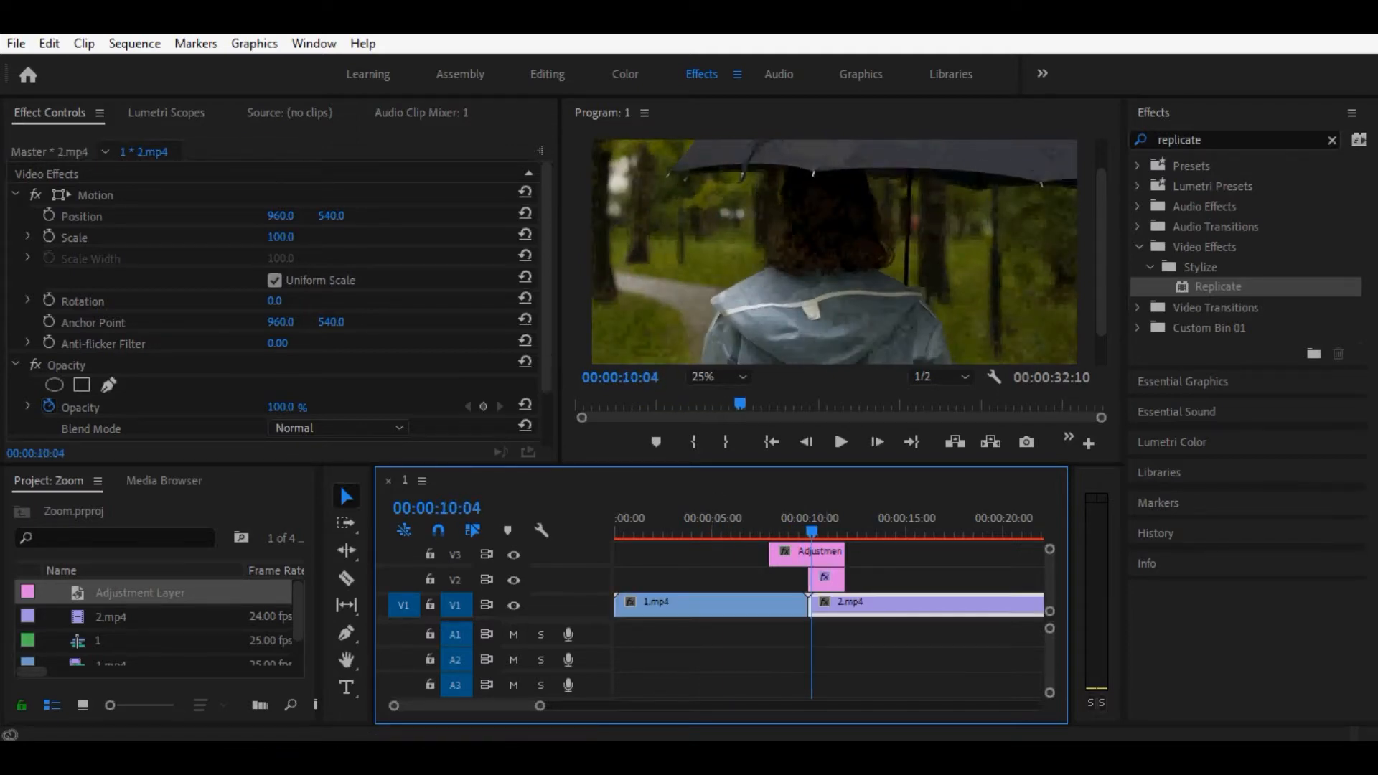
click(827, 578)
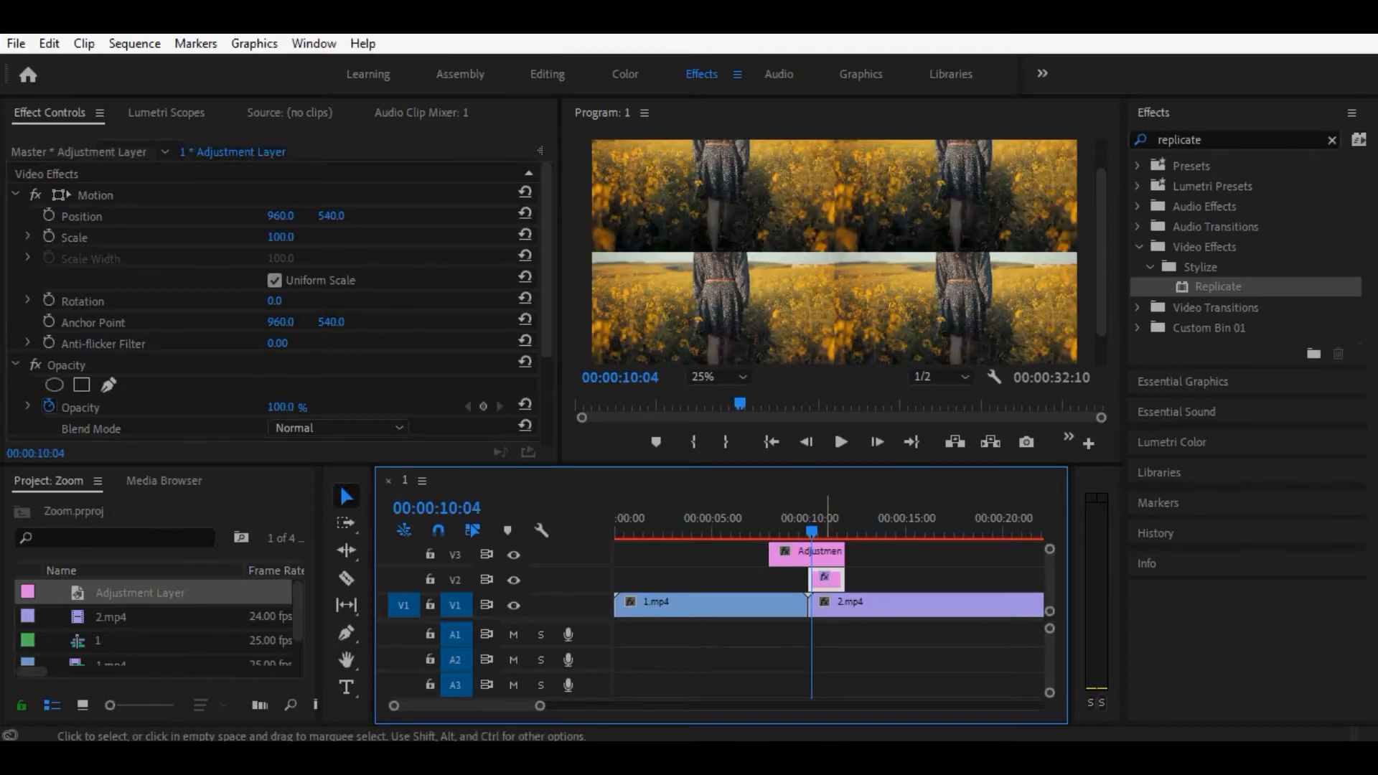
click(532, 359)
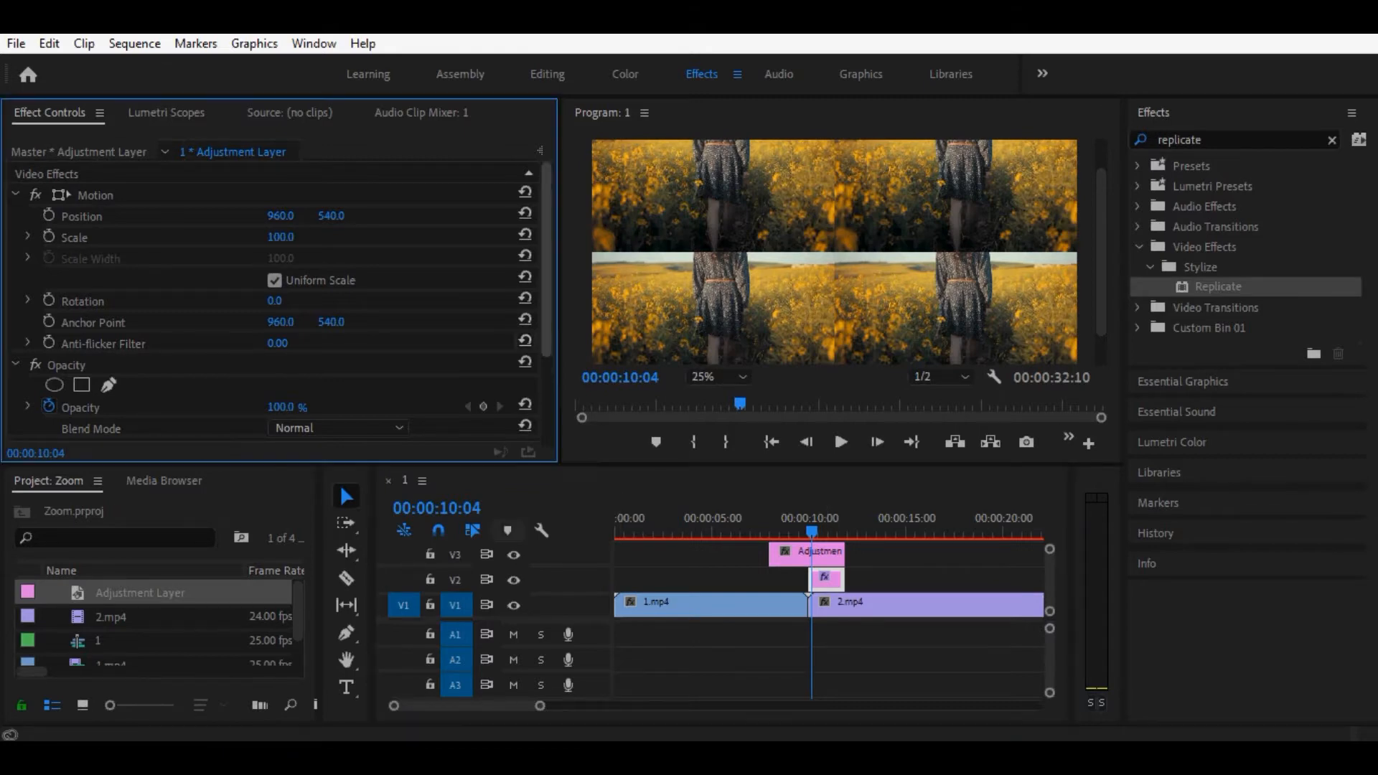
scroll(282, 302, down, 5)
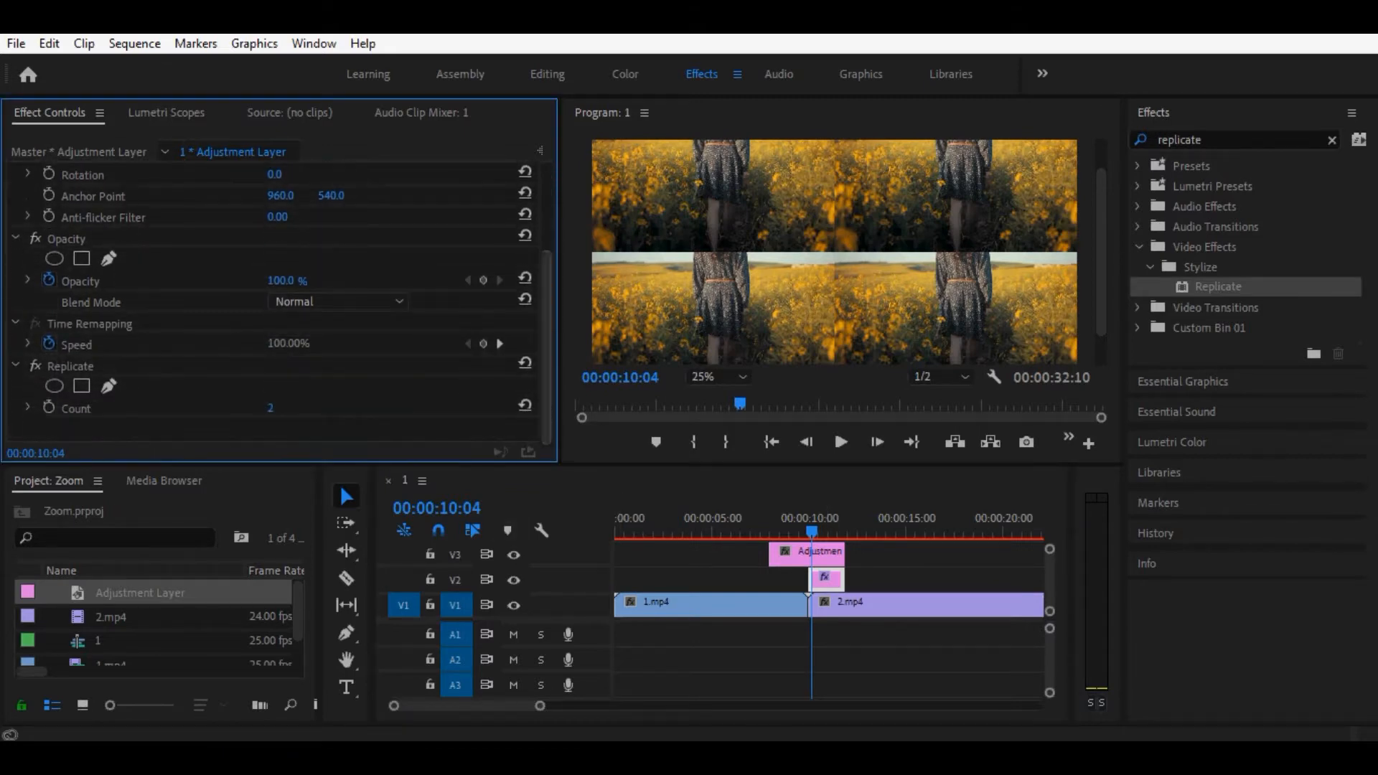
click(270, 407)
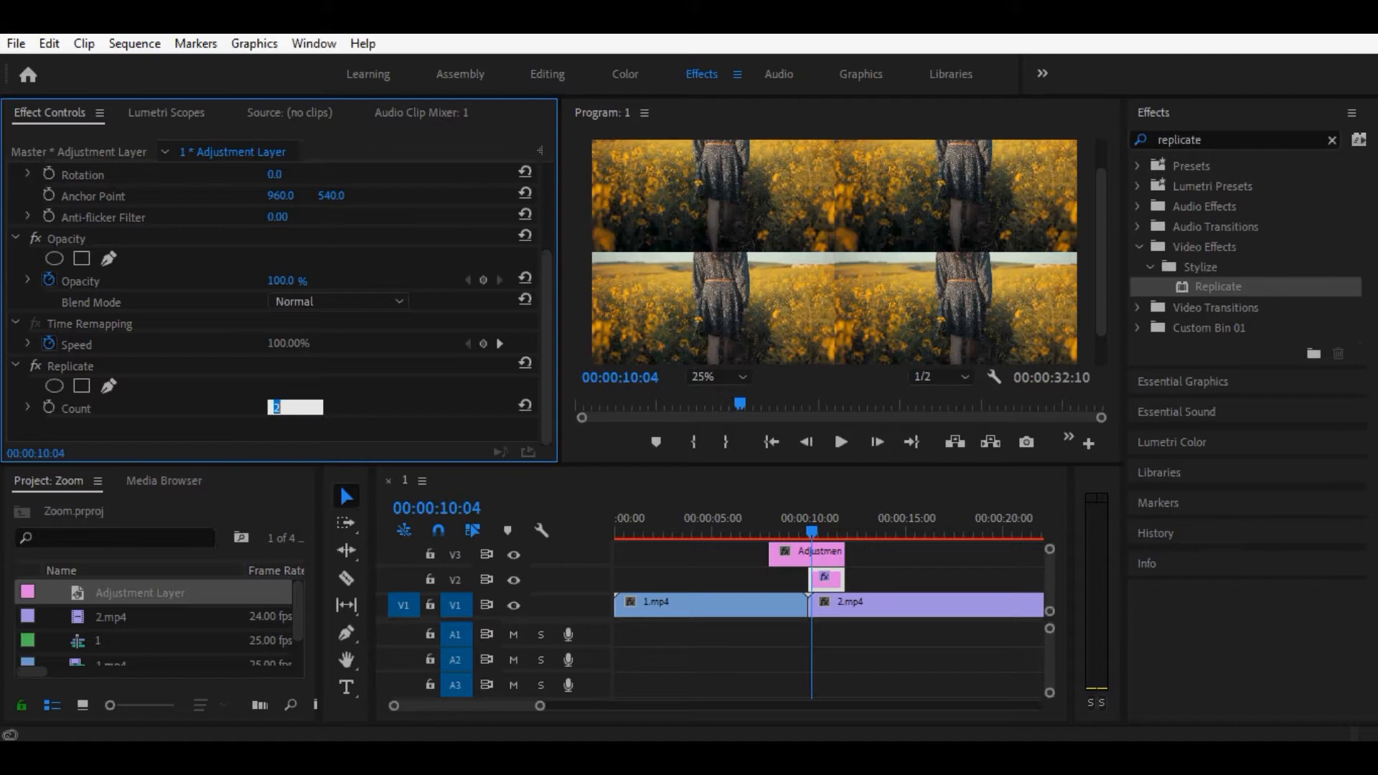
text(3)
key(Return)
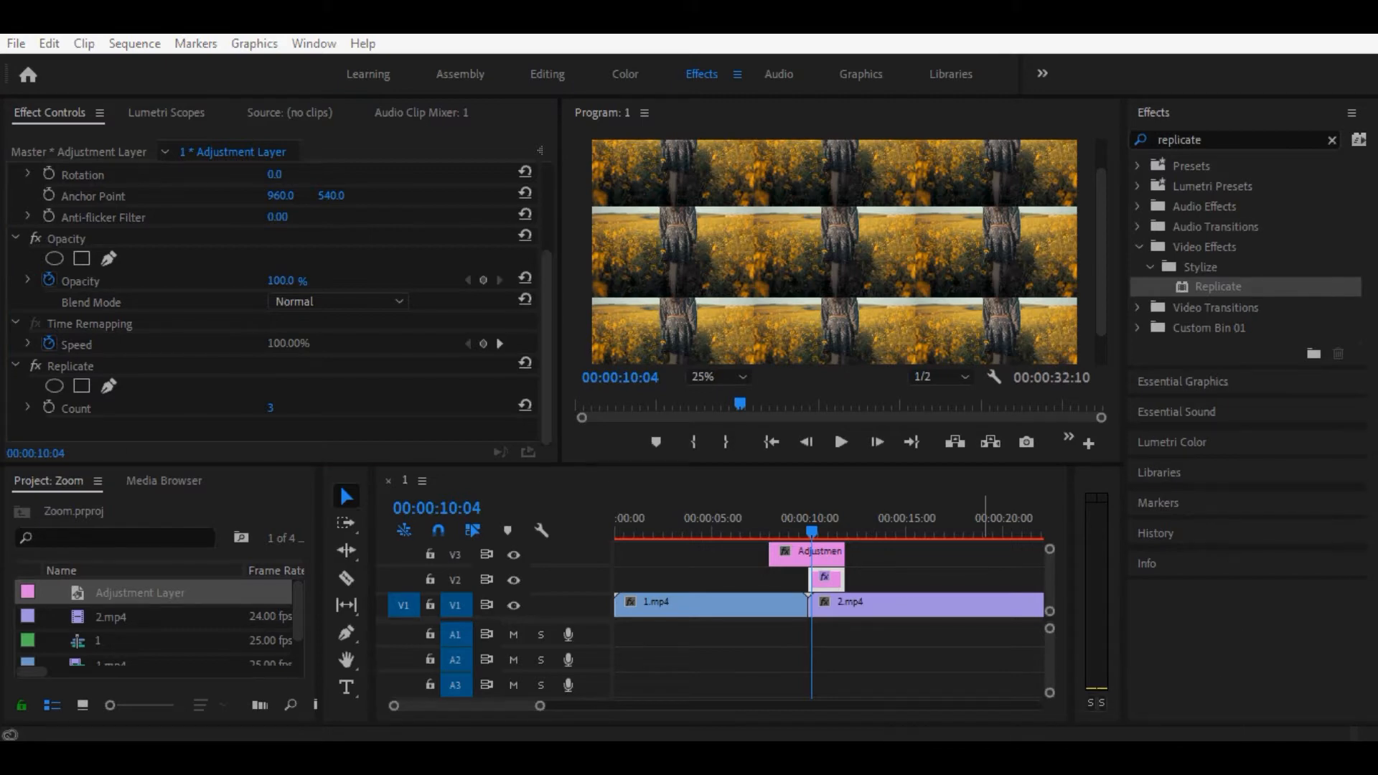
Find the Mirror distort effect and apply it to the adjustment layer on V2.
double_click(1181, 140)
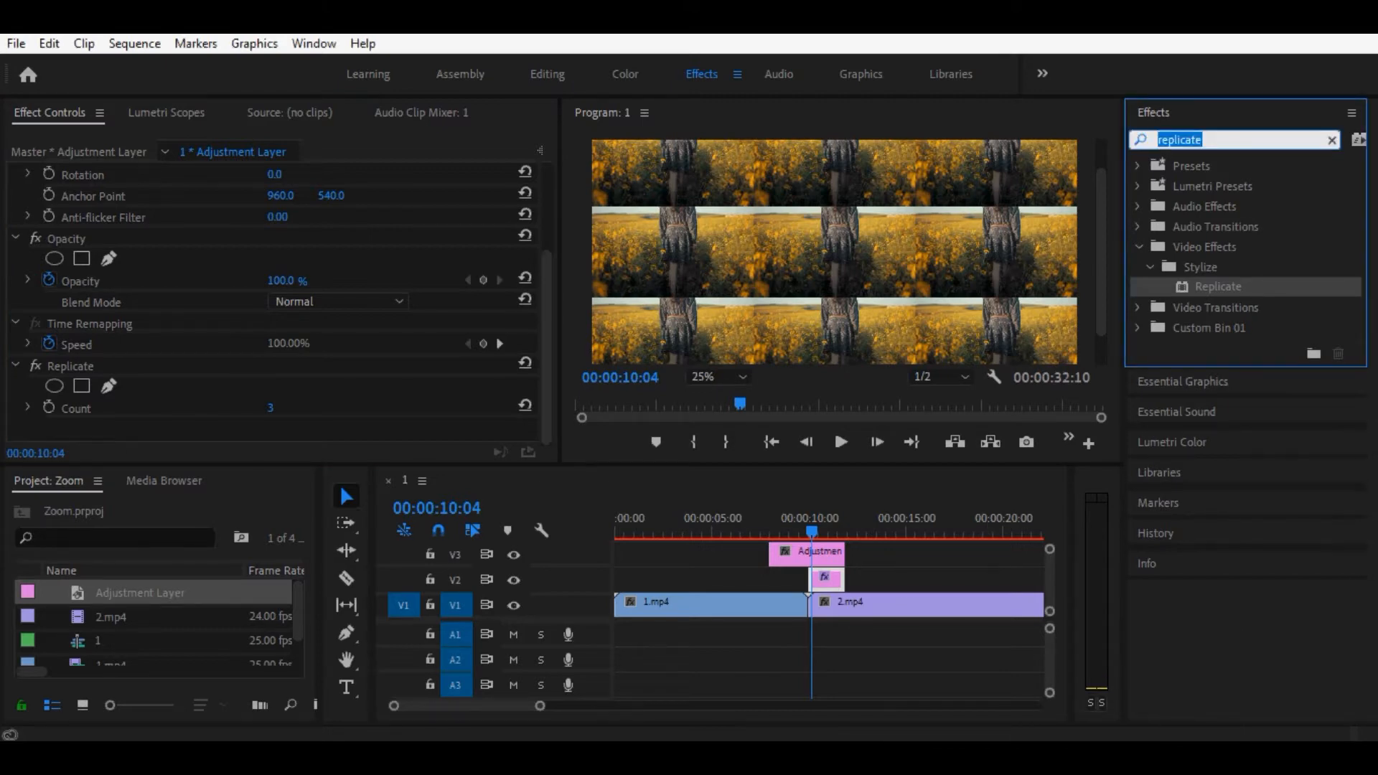
text(mirror)
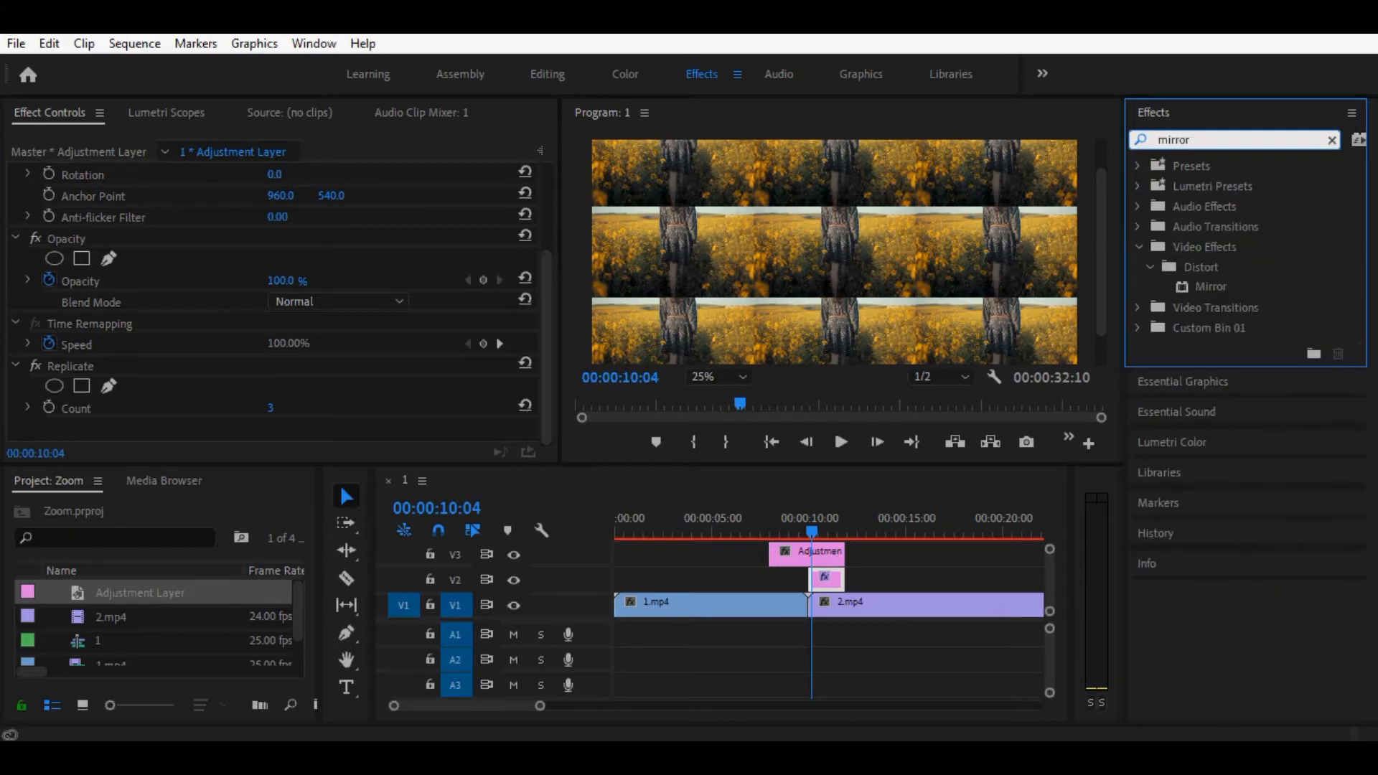
click(1211, 287)
drag(1211, 287, 827, 579)
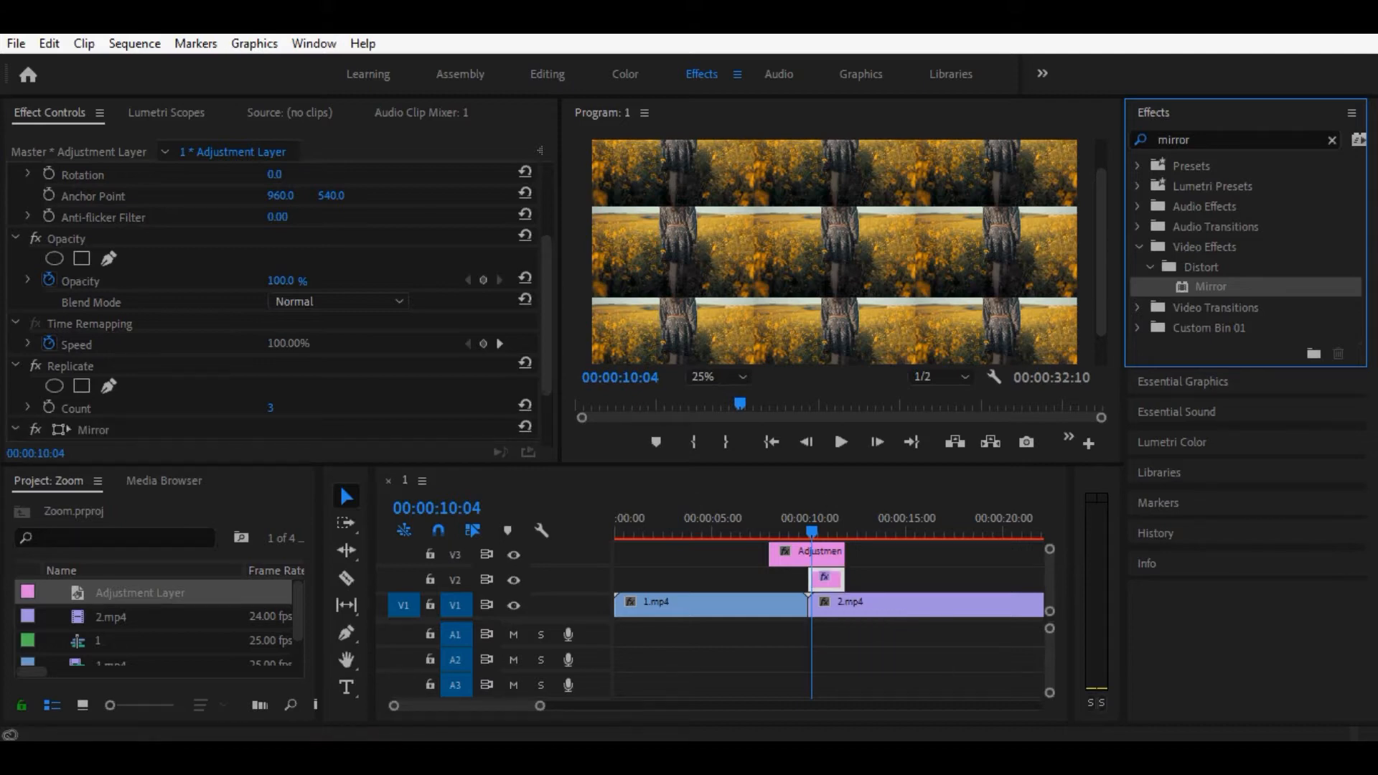
scroll(280, 302, down, 3)
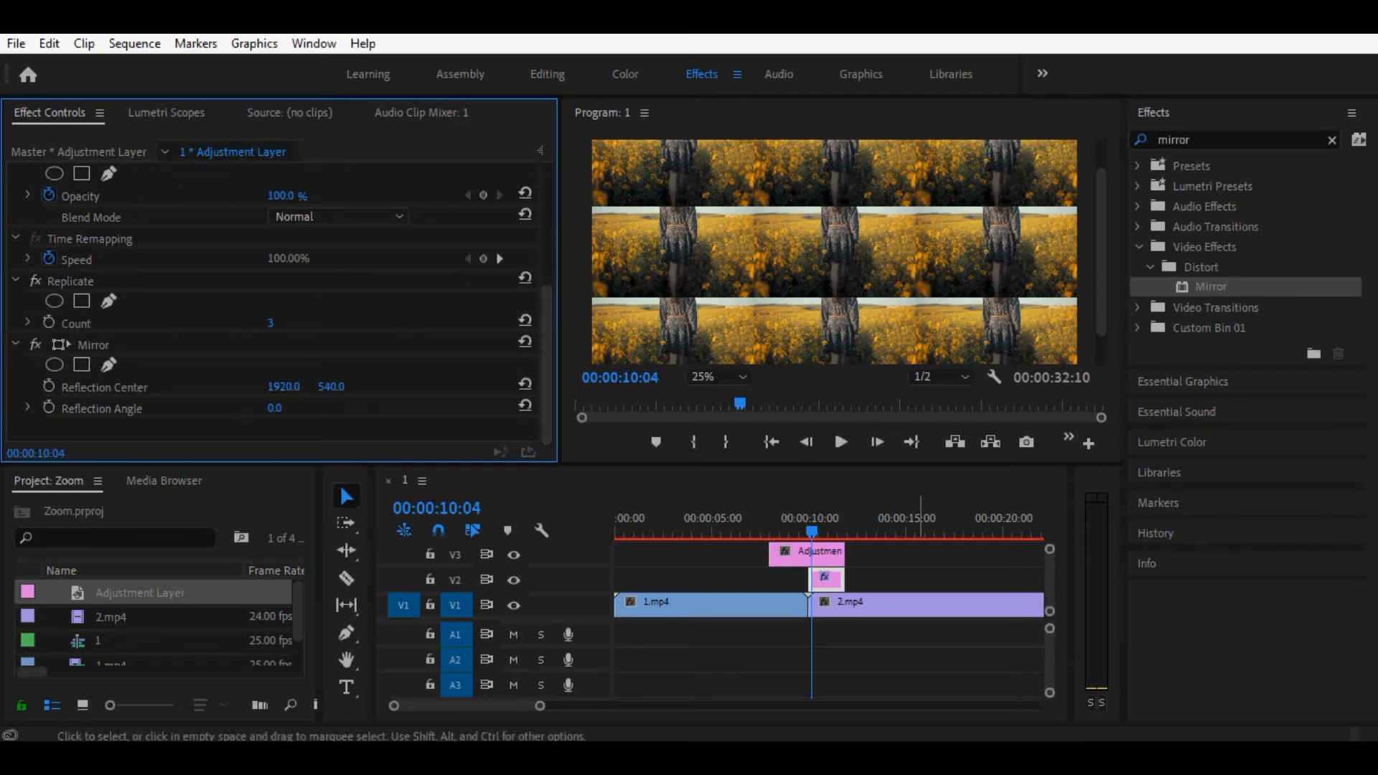
Set the Mirror effect's Reflection Angle to 90° and the vertical value of its Reflection Center to 750.
click(827, 580)
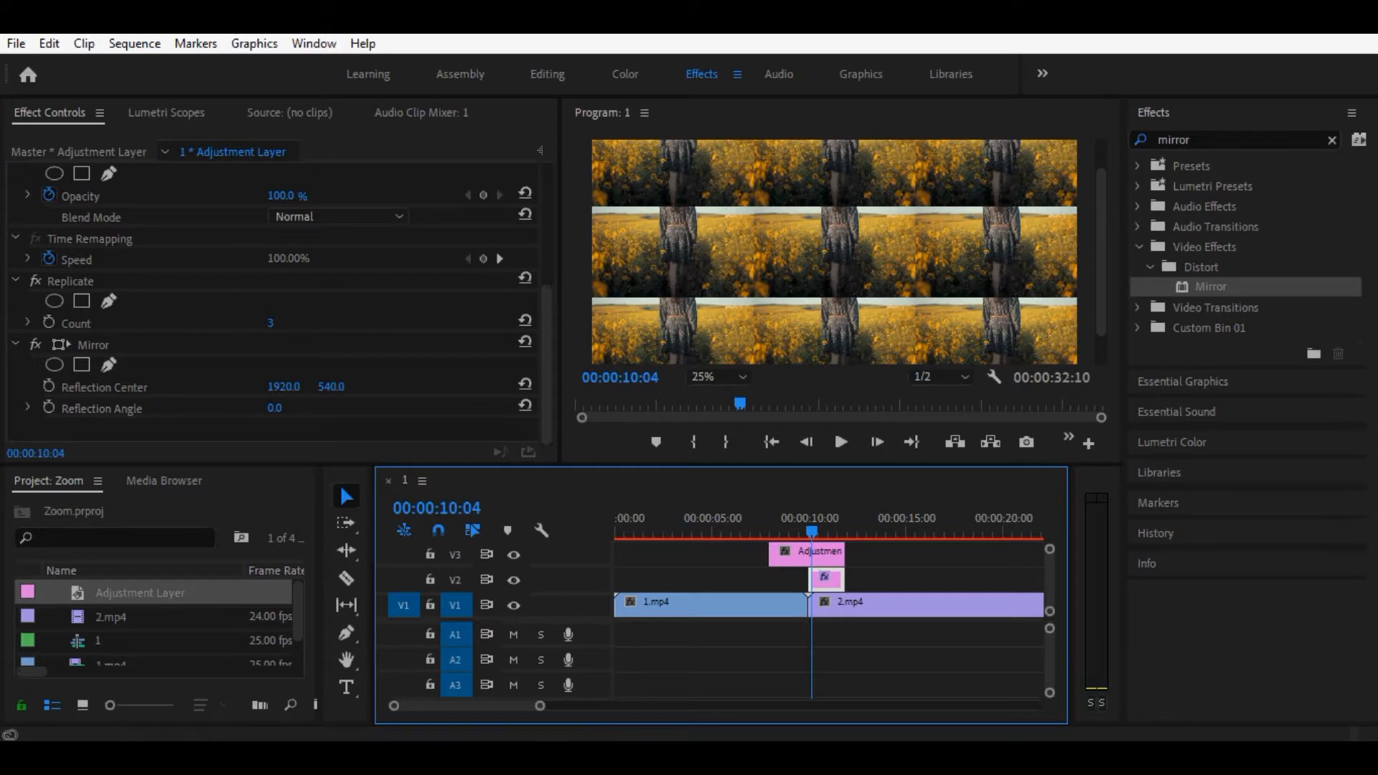
click(275, 409)
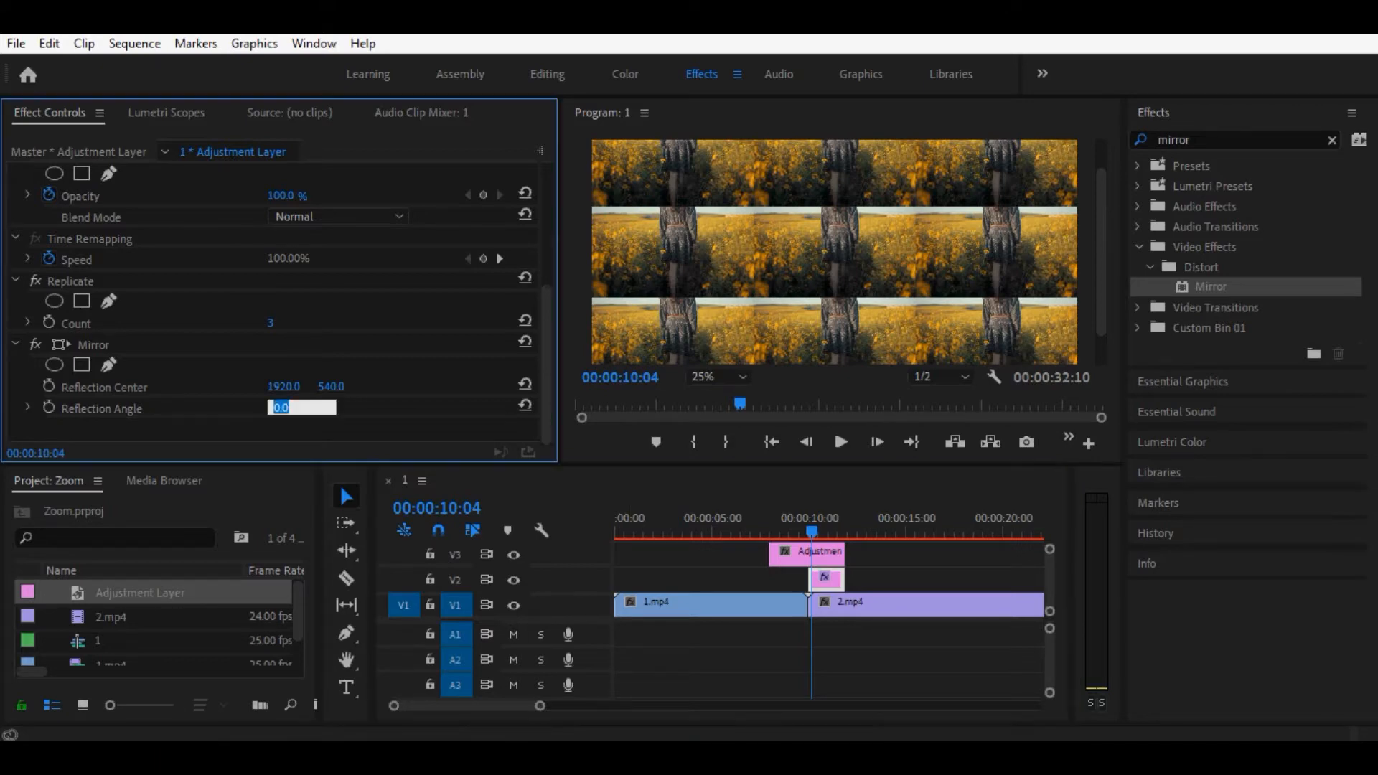
text(90)
key(shift+Tab)
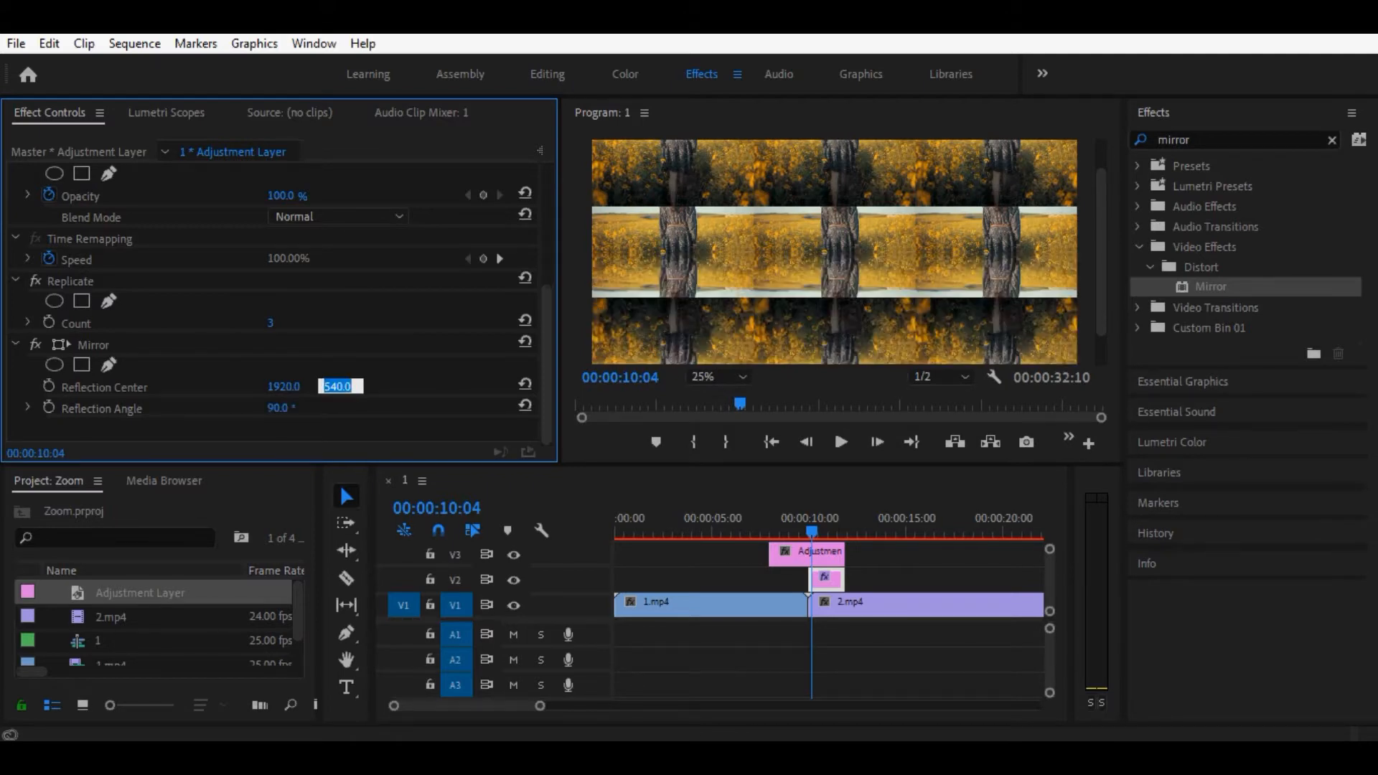
text(750)
key(Tab)
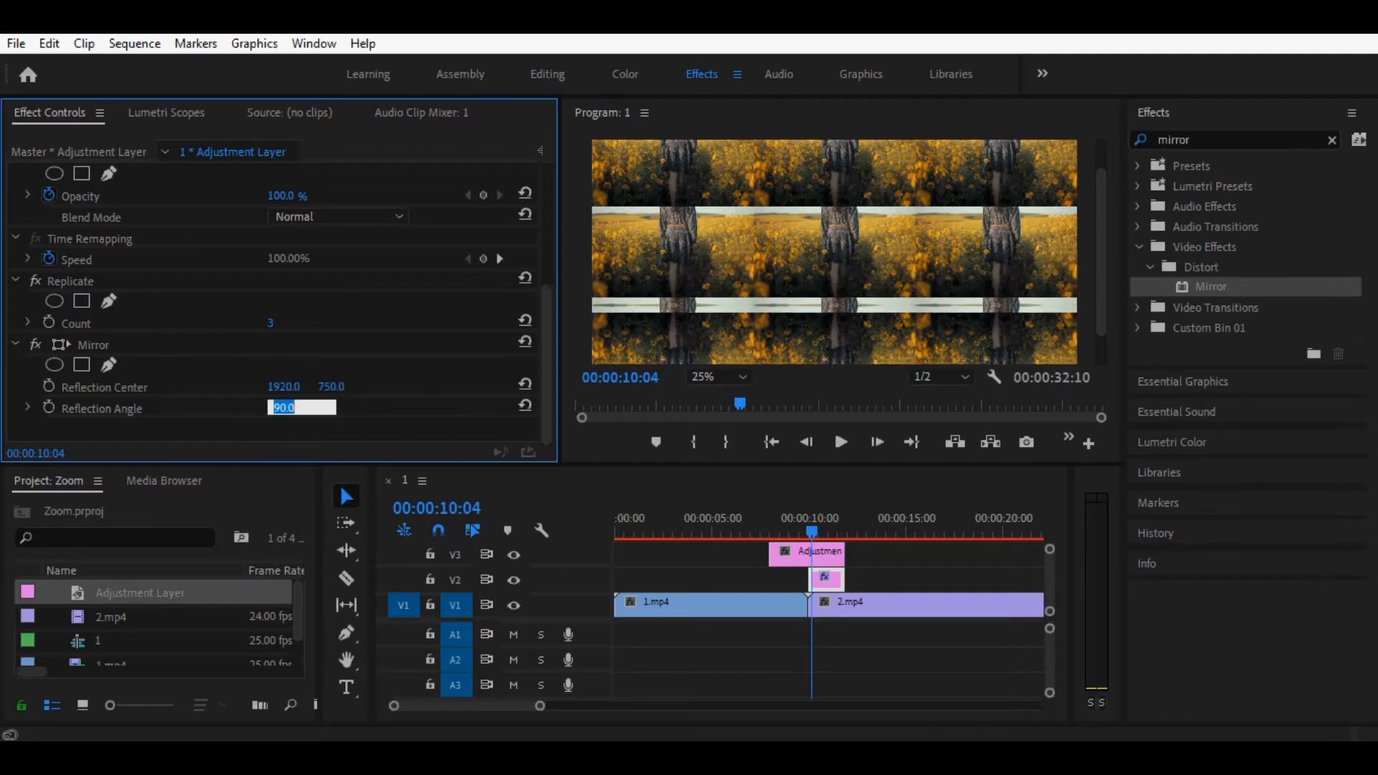
Try 780 as the vertical Reflection Center value of the Mirror effect, and set it back to 750.
key(shift+Tab)
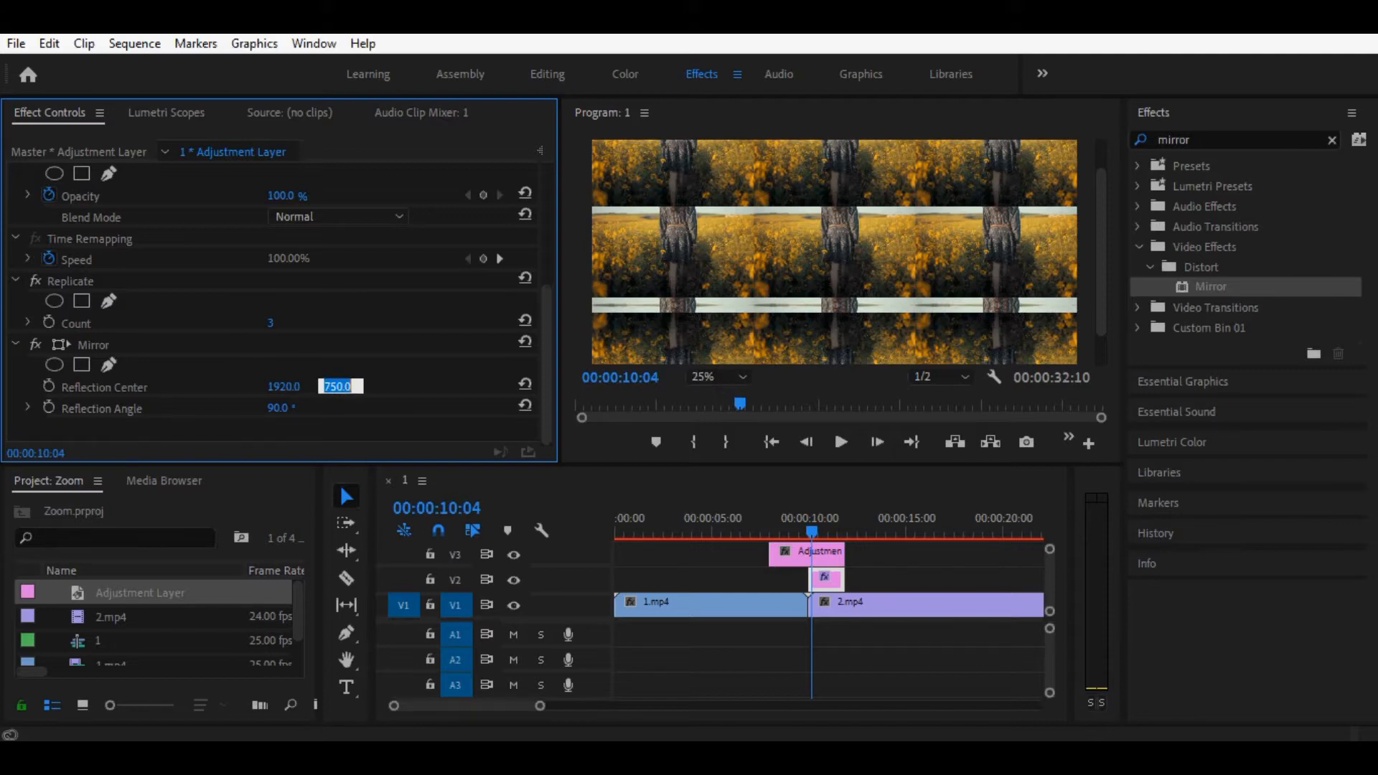
text(780)
key(Return)
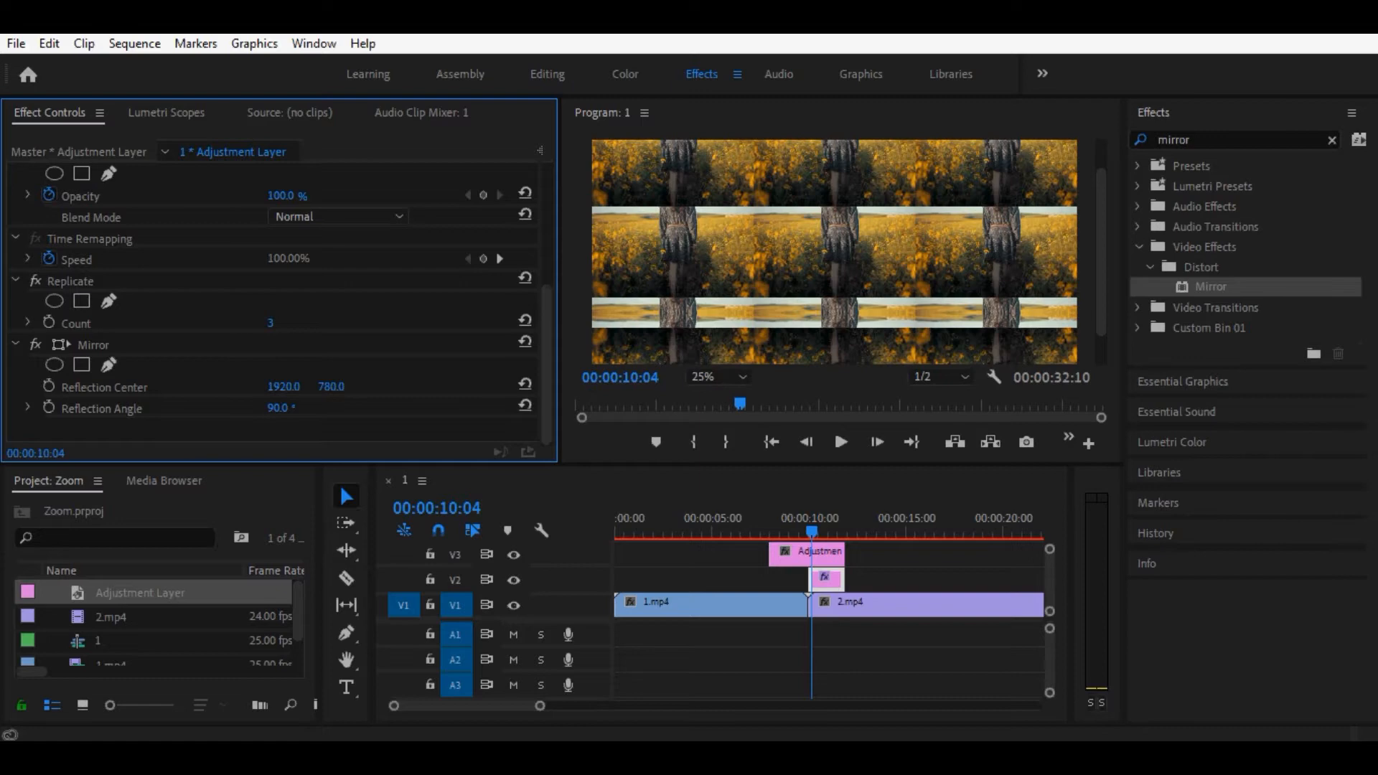
click(332, 387)
text(750)
key(Return)
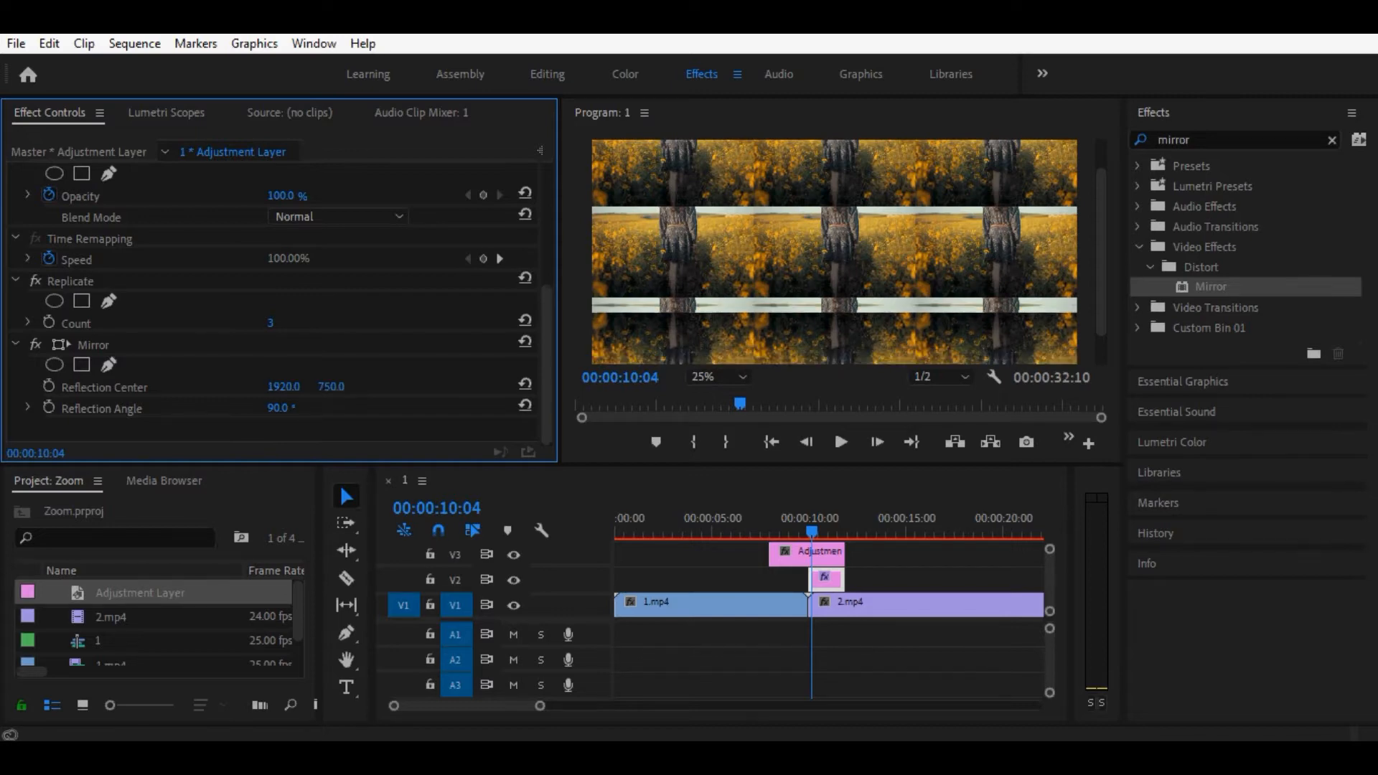
Try 760, 790 and 730 as the vertical Reflection Center value of the Mirror effect on the V2 adjustment layer.
click(332, 386)
click(835, 251)
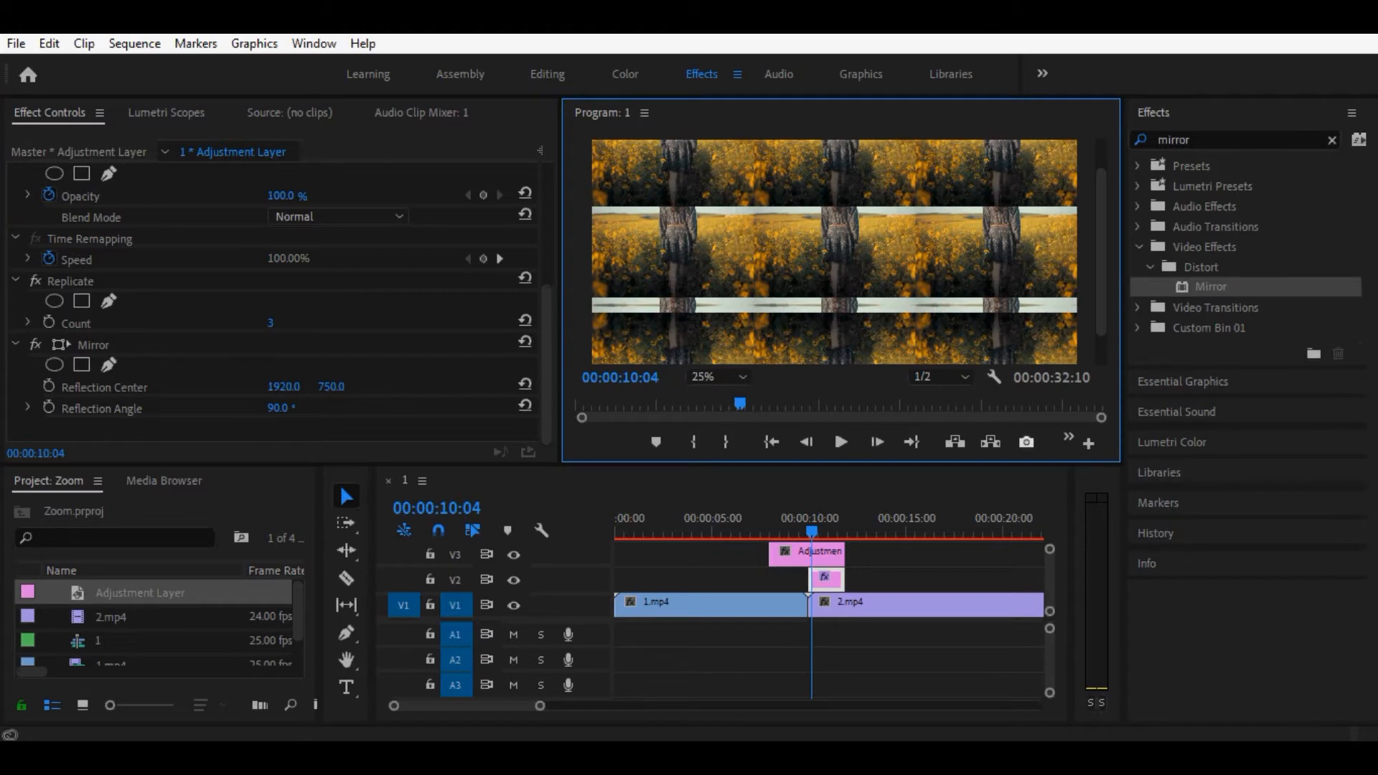
click(331, 387)
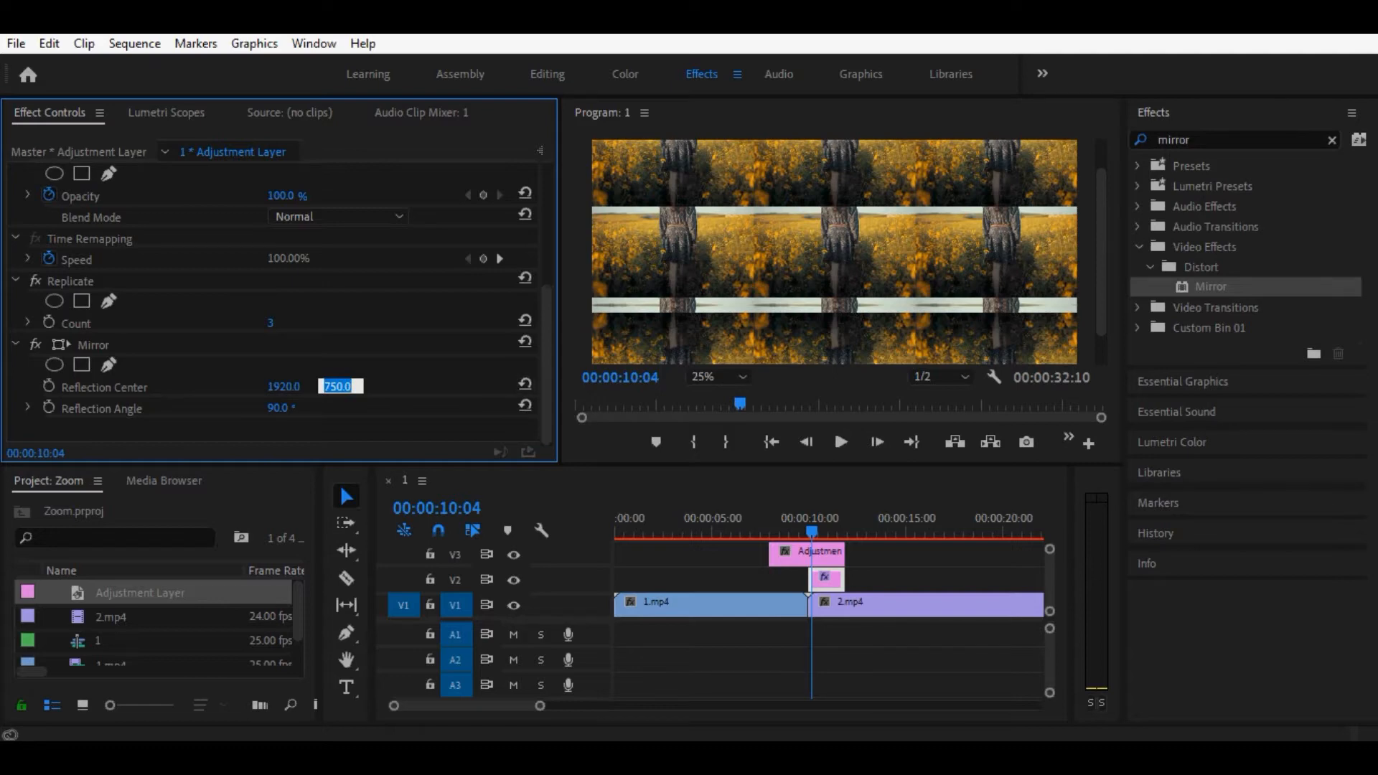
text(760)
key(Tab)
key(shift+Tab)
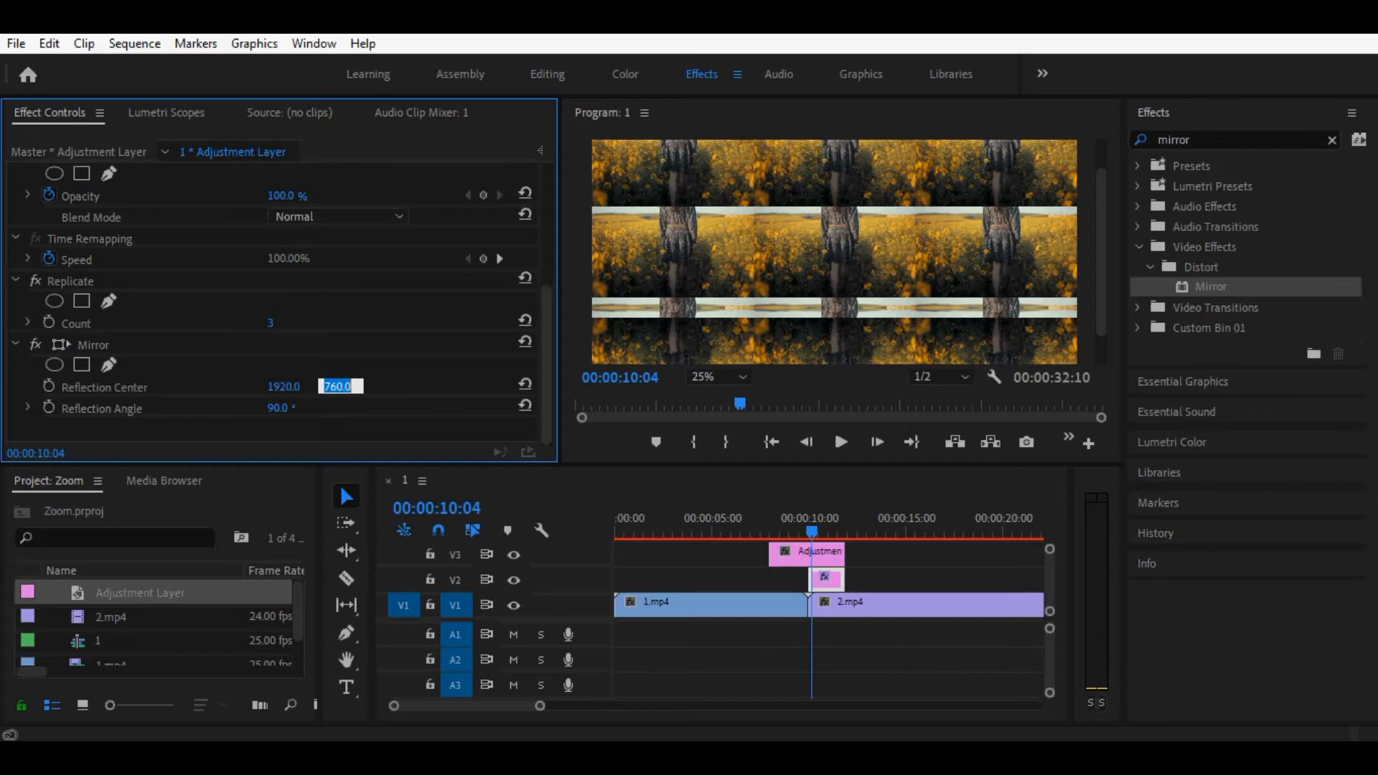
text(7)
text(0)
key(Return)
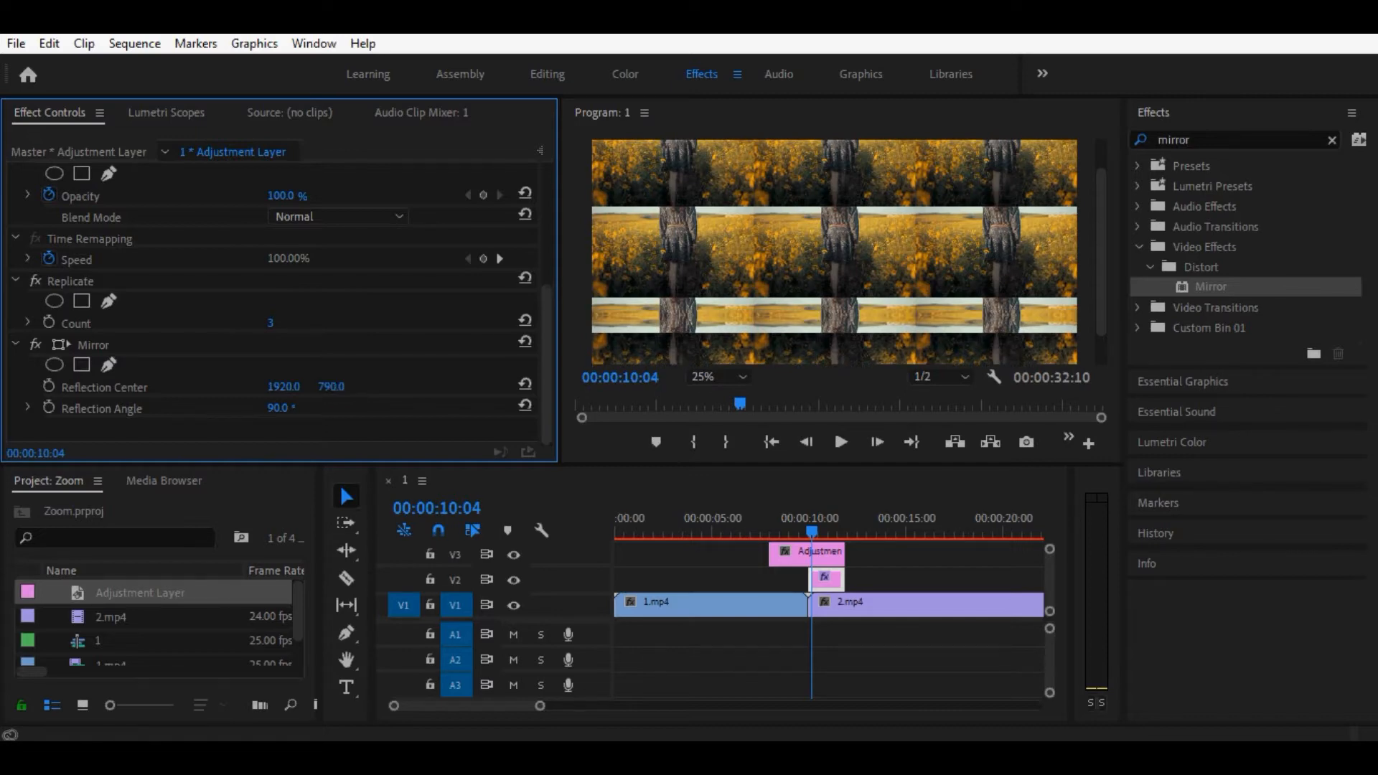
click(332, 386)
text(730)
key(Tab)
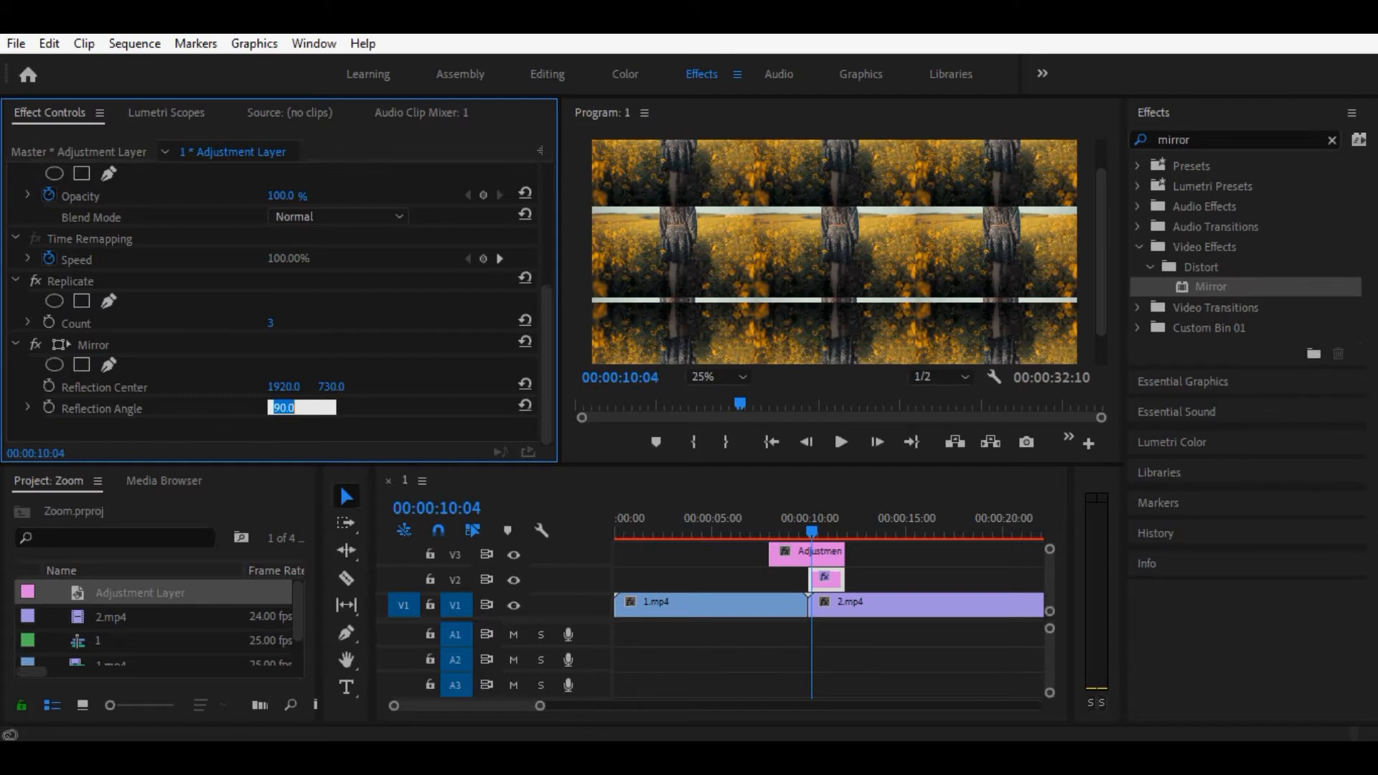
Set the vertical value of the Mirror effect's Reflection Center to 720.
key(shift+Tab)
click(325, 386)
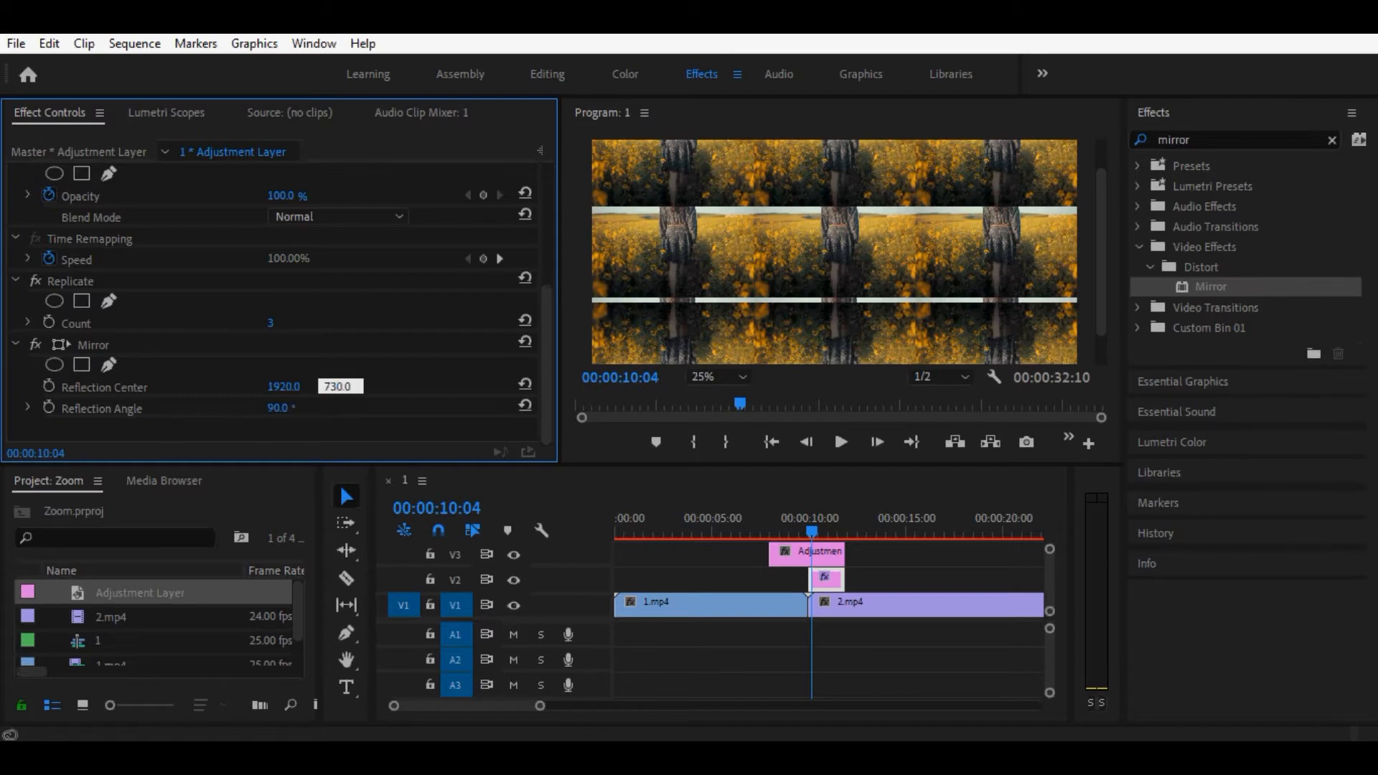
key(BackSpace)
text(2)
key(Tab)
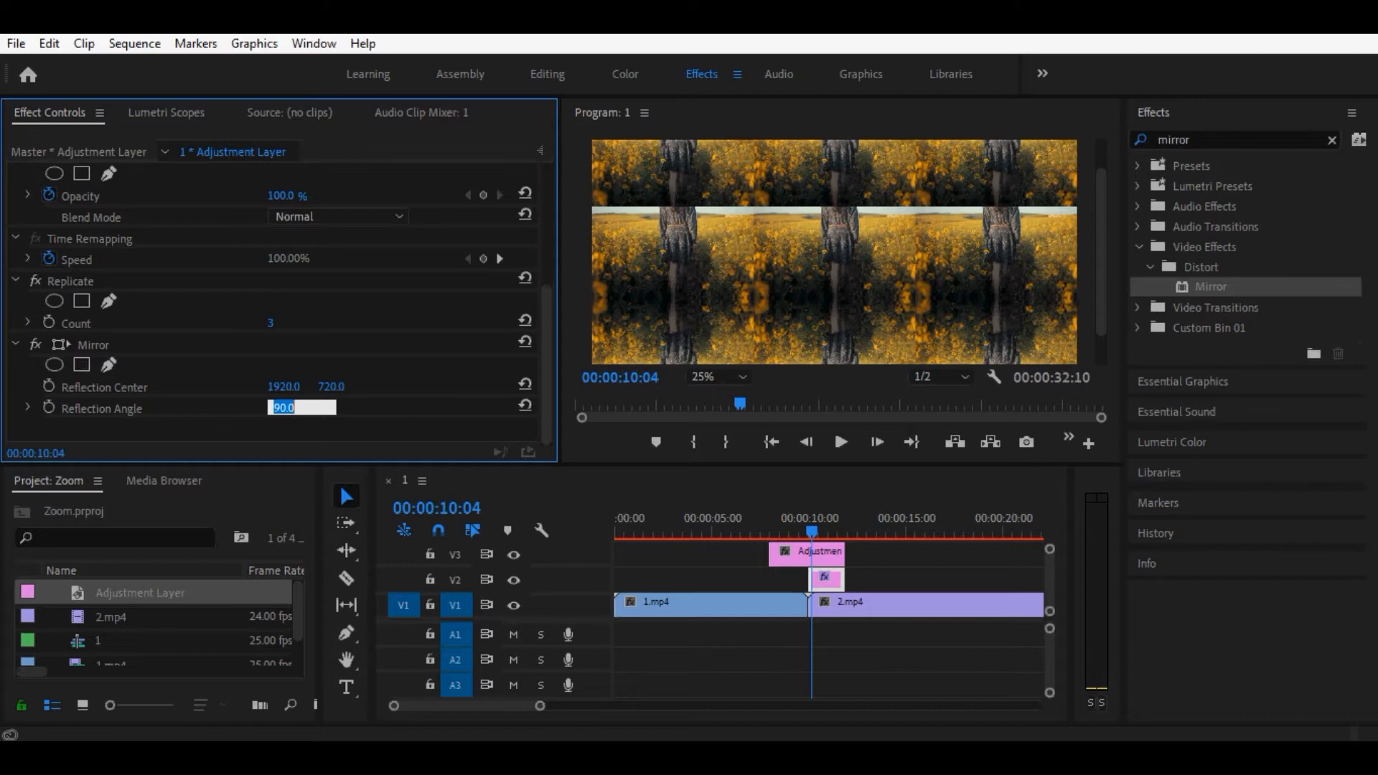
Apply a second Mirror effect to the V2 adjustment layer and set its Reflection Angle to -90°.
click(1245, 345)
drag(1211, 286, 827, 579)
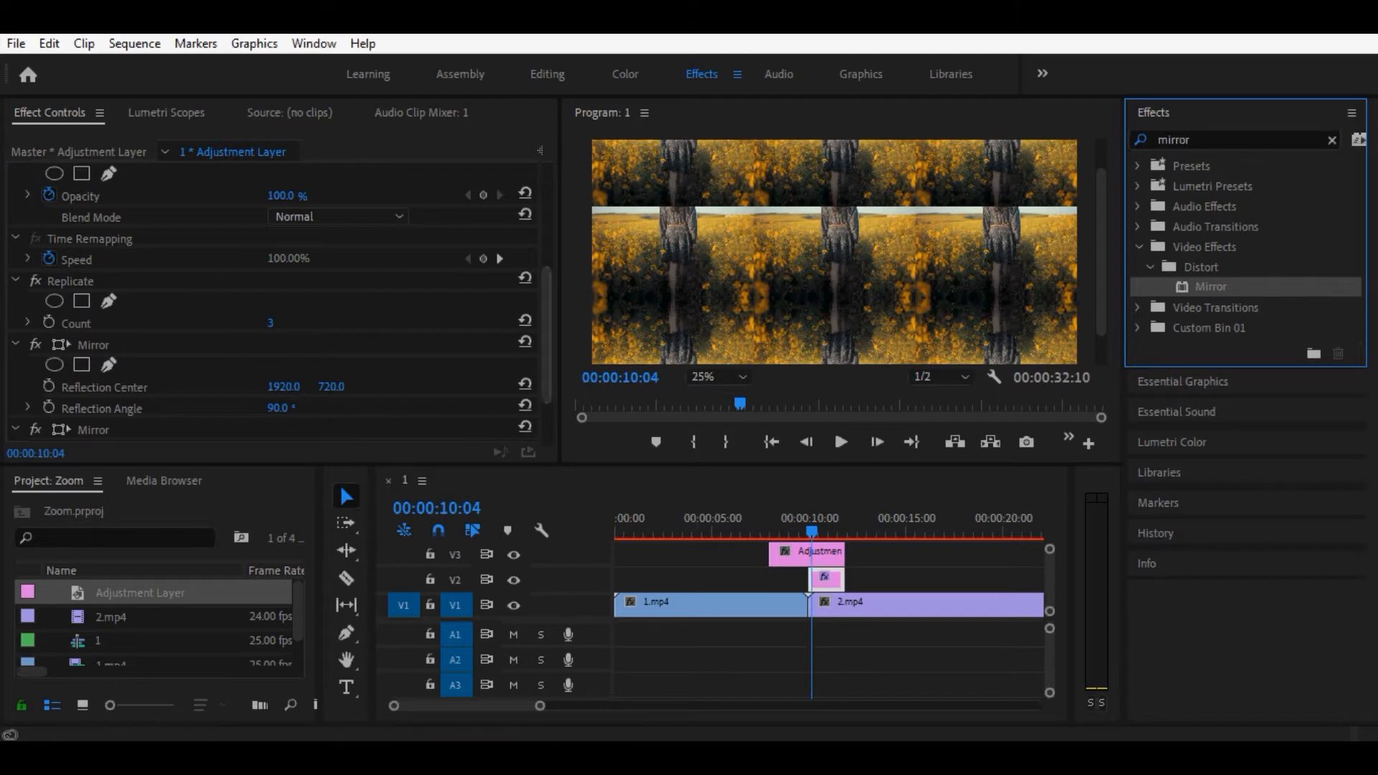
scroll(280, 323, down, 3)
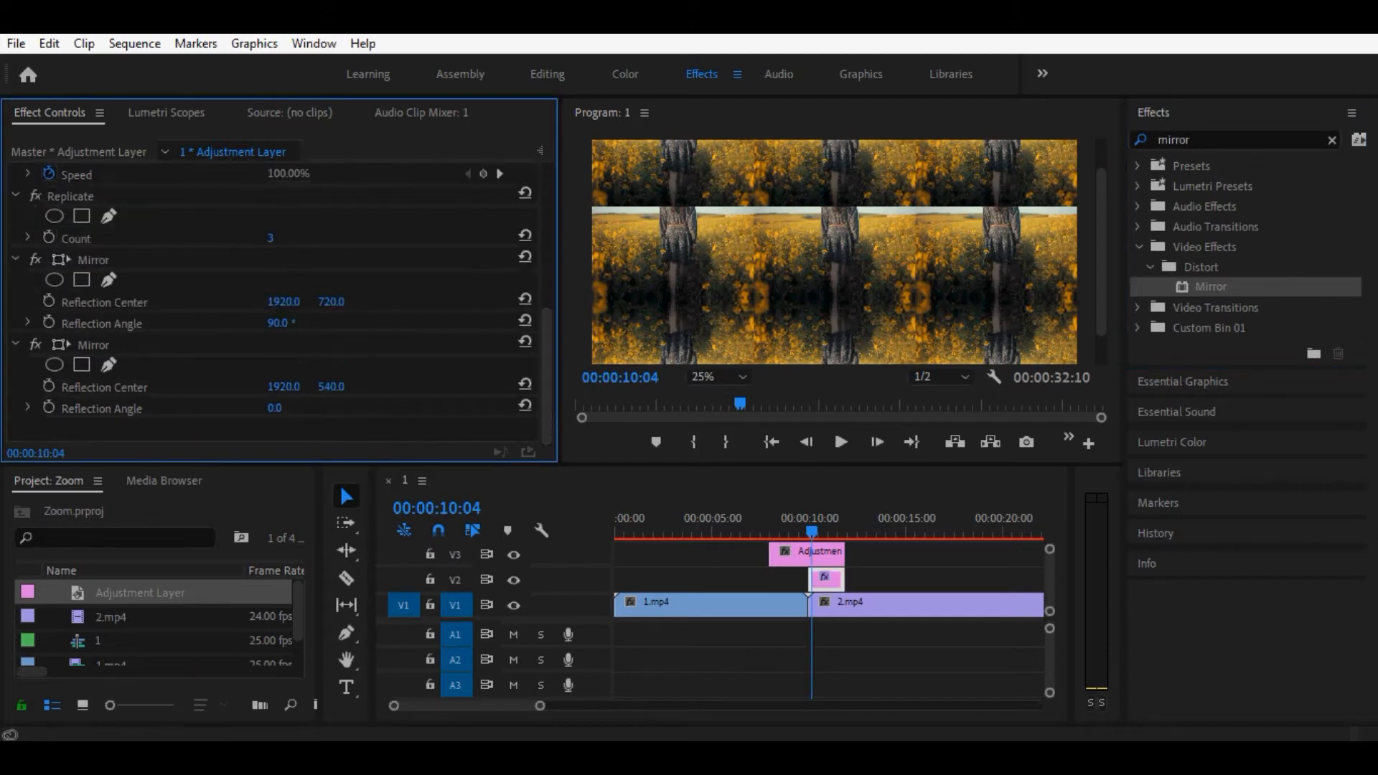
click(280, 408)
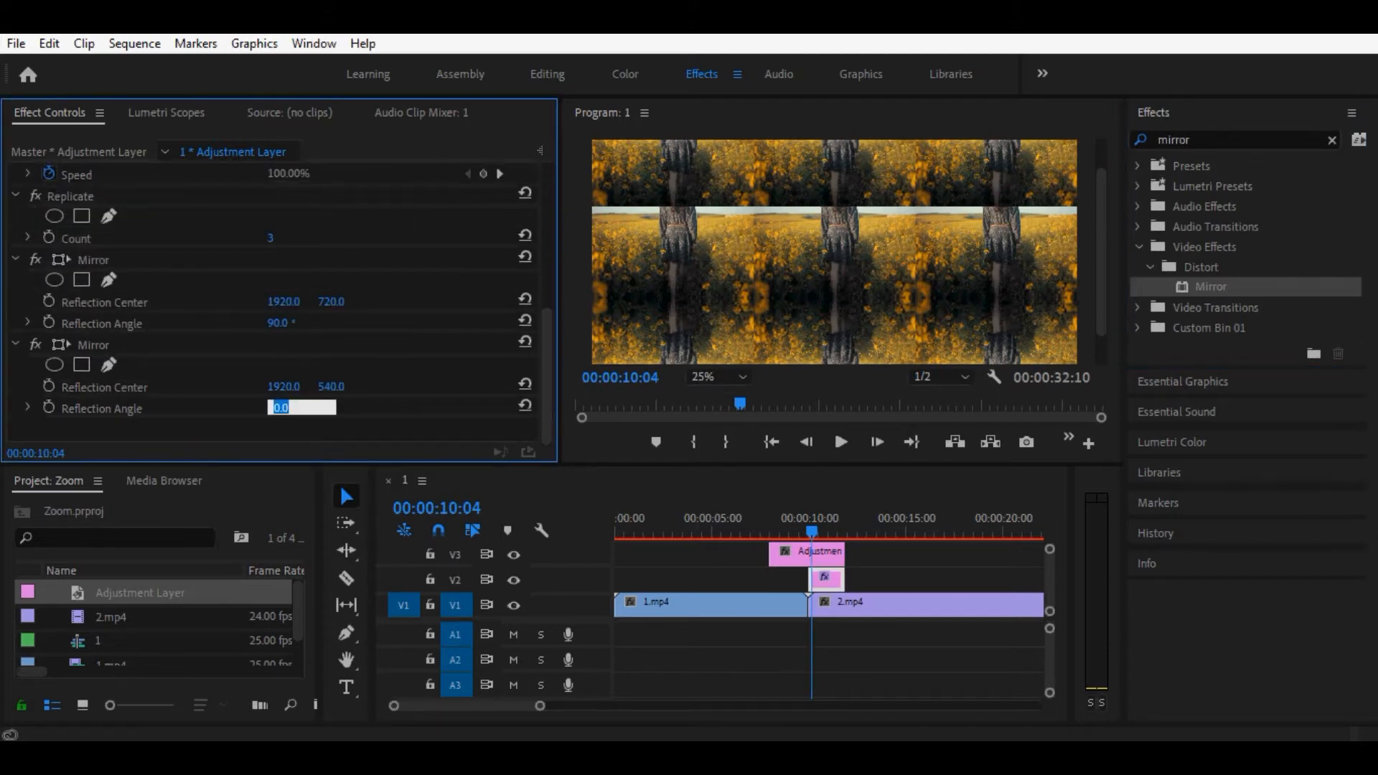
text(-90)
key(shift+Tab)
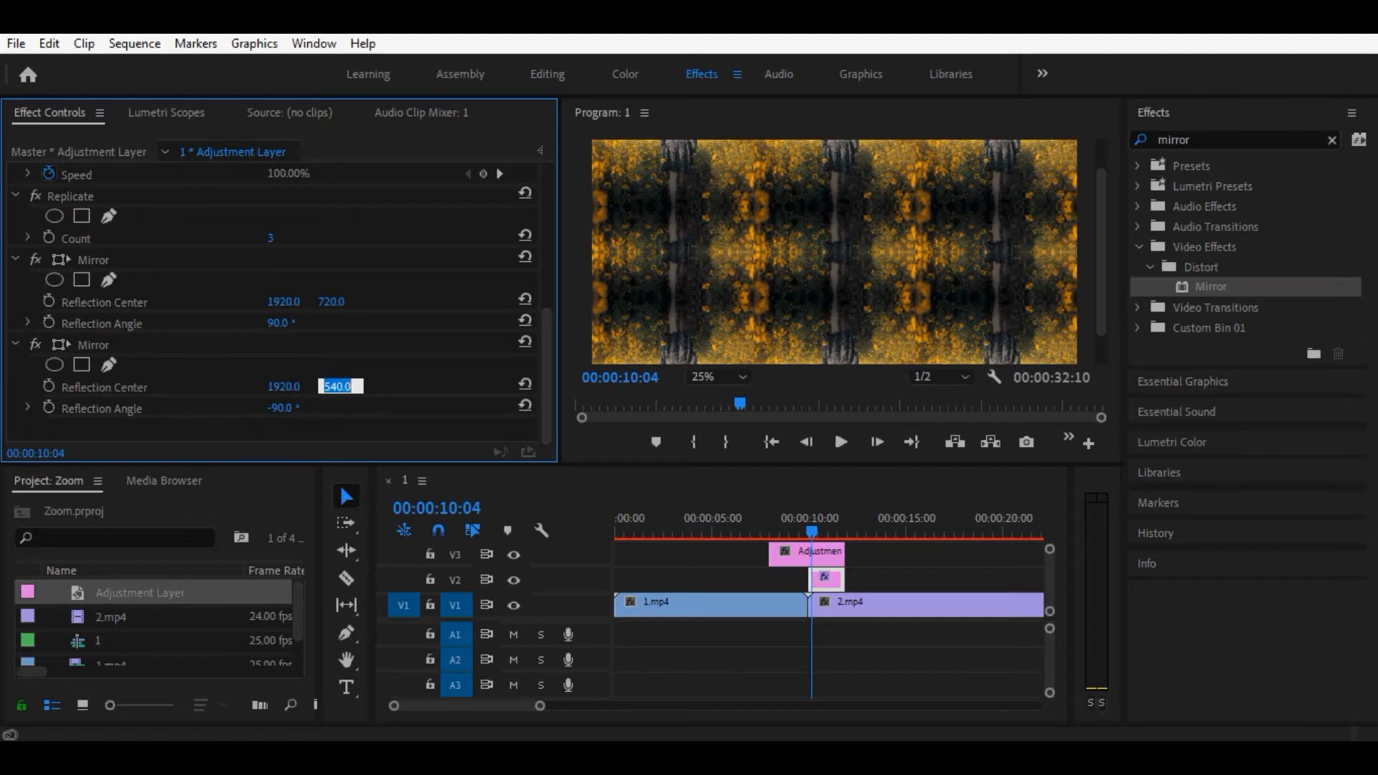
Apply a third Mirror effect to the V2 adjustment layer and set its Reflection Angle to 180°.
drag(1211, 287, 830, 579)
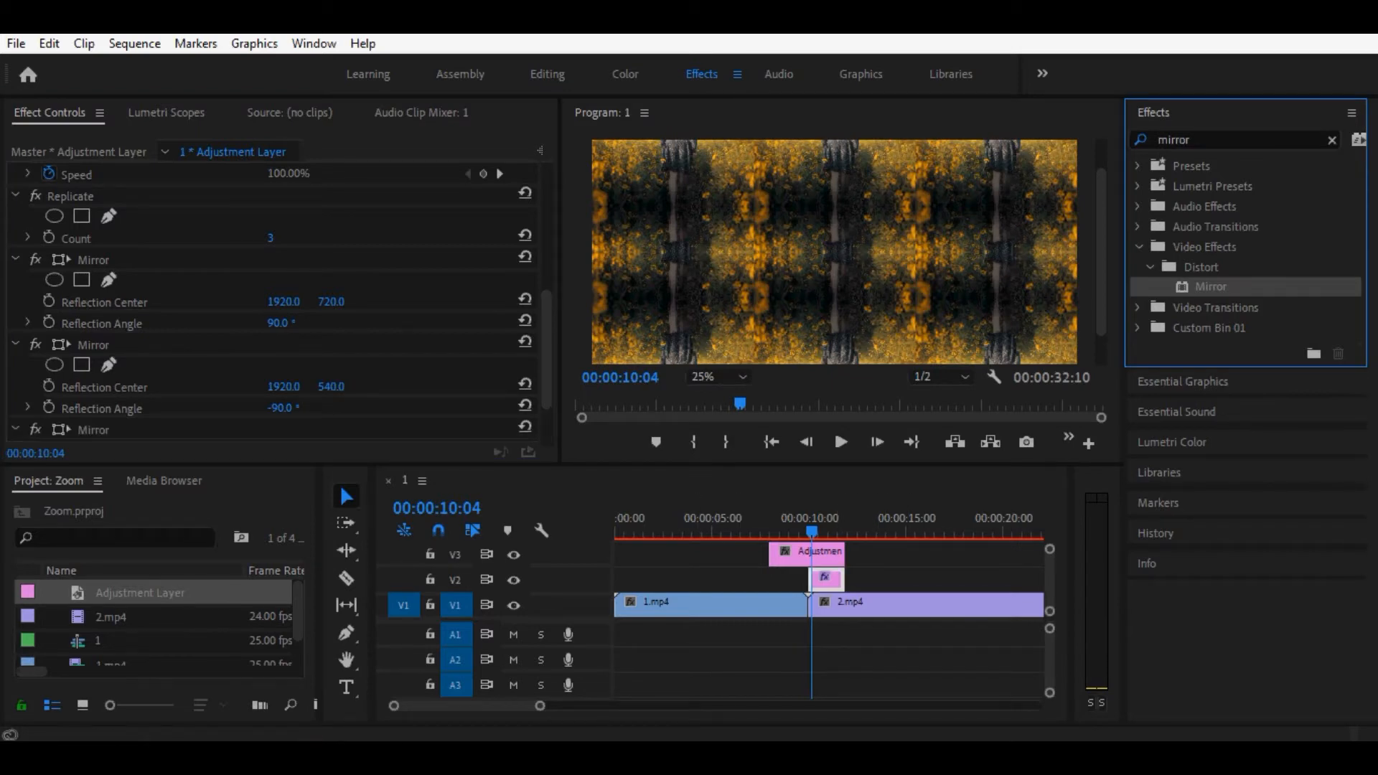
scroll(280, 302, down, 2)
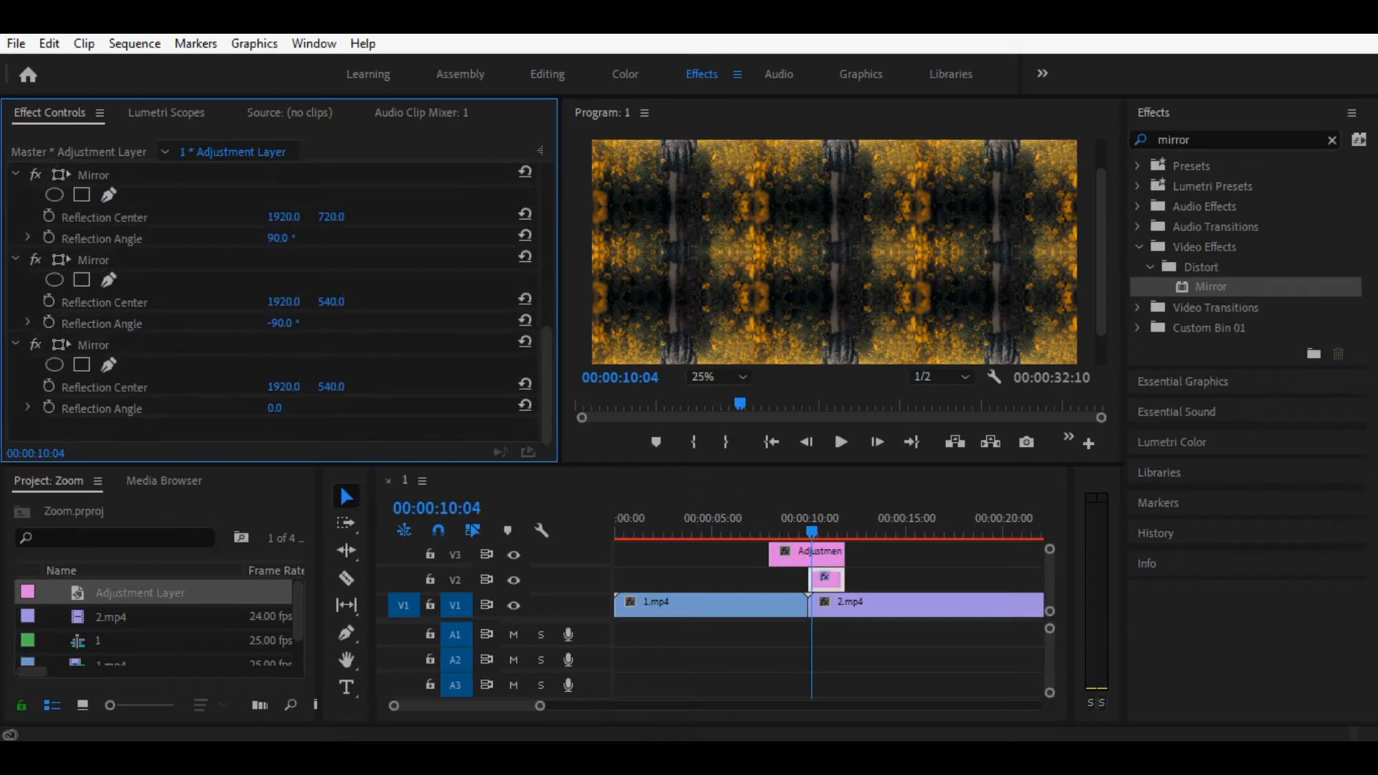
click(275, 408)
text(180)
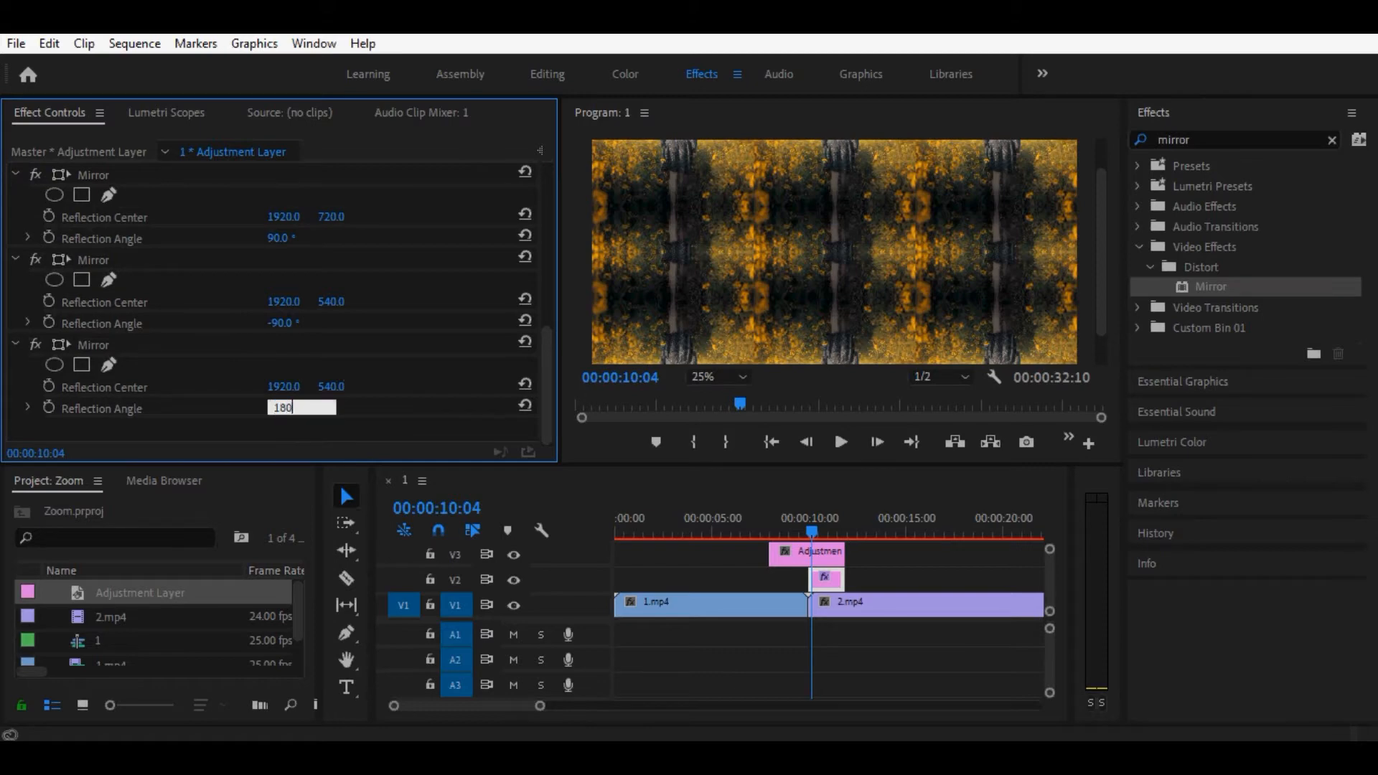
key(Tab)
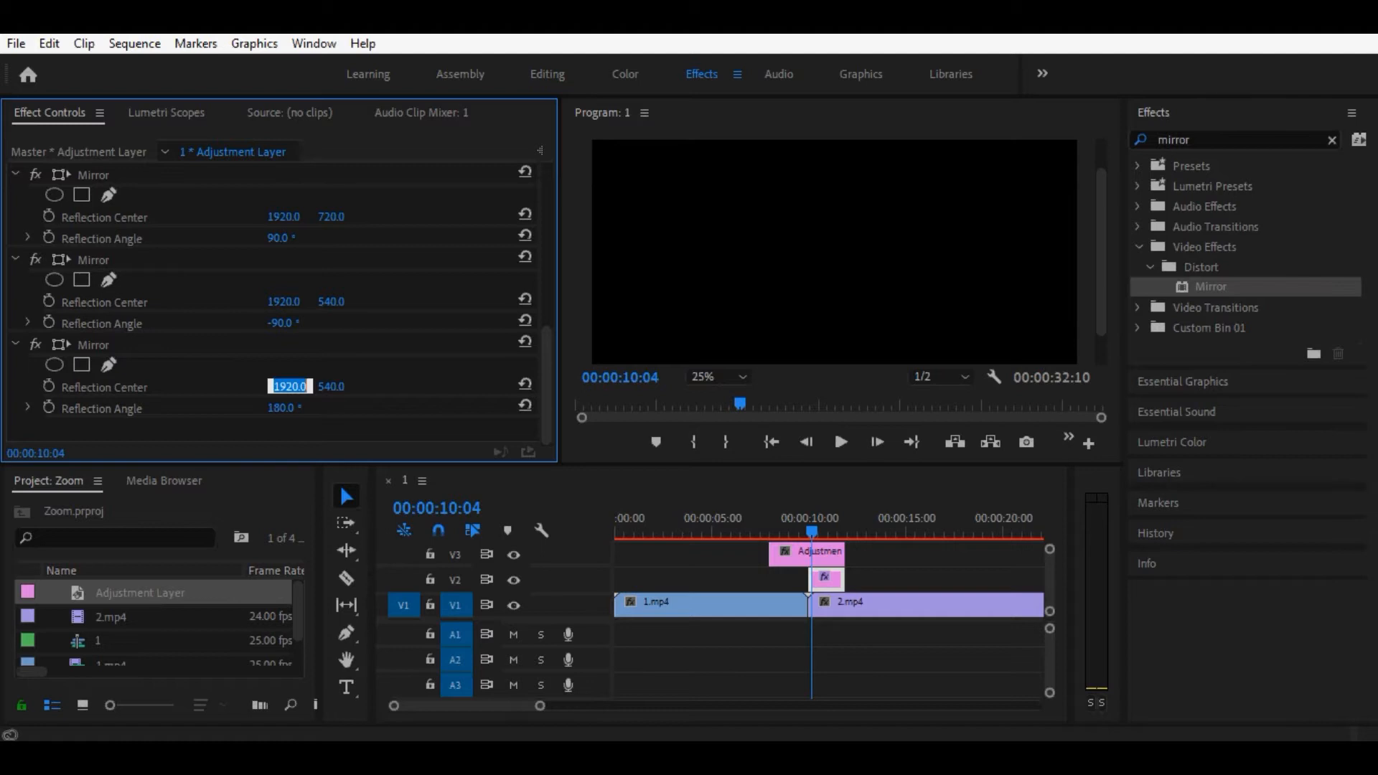
Set the third Mirror effect's horizontal Reflection Center value to 630, and refine it to 639.
text(630)
key(Tab)
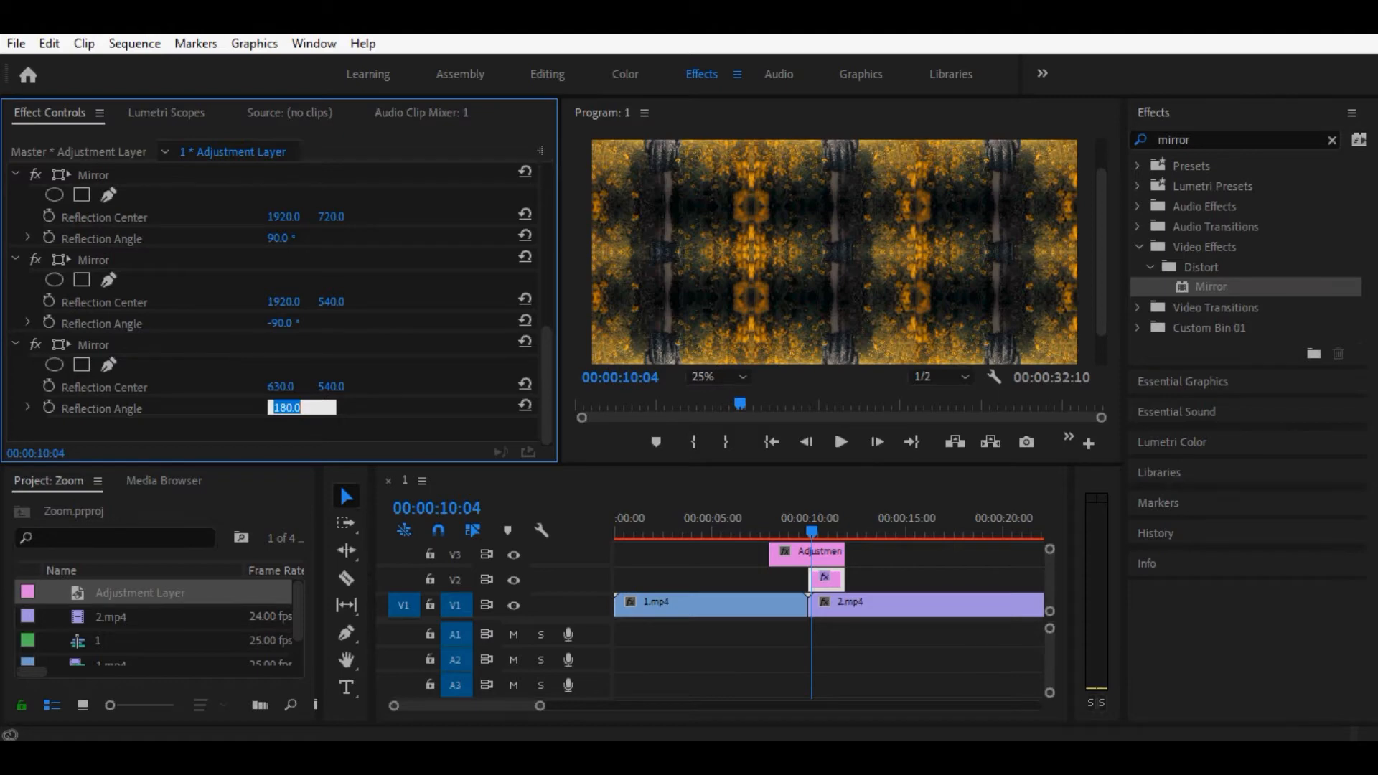
key(shift+Tab)
key(shift+Tab)
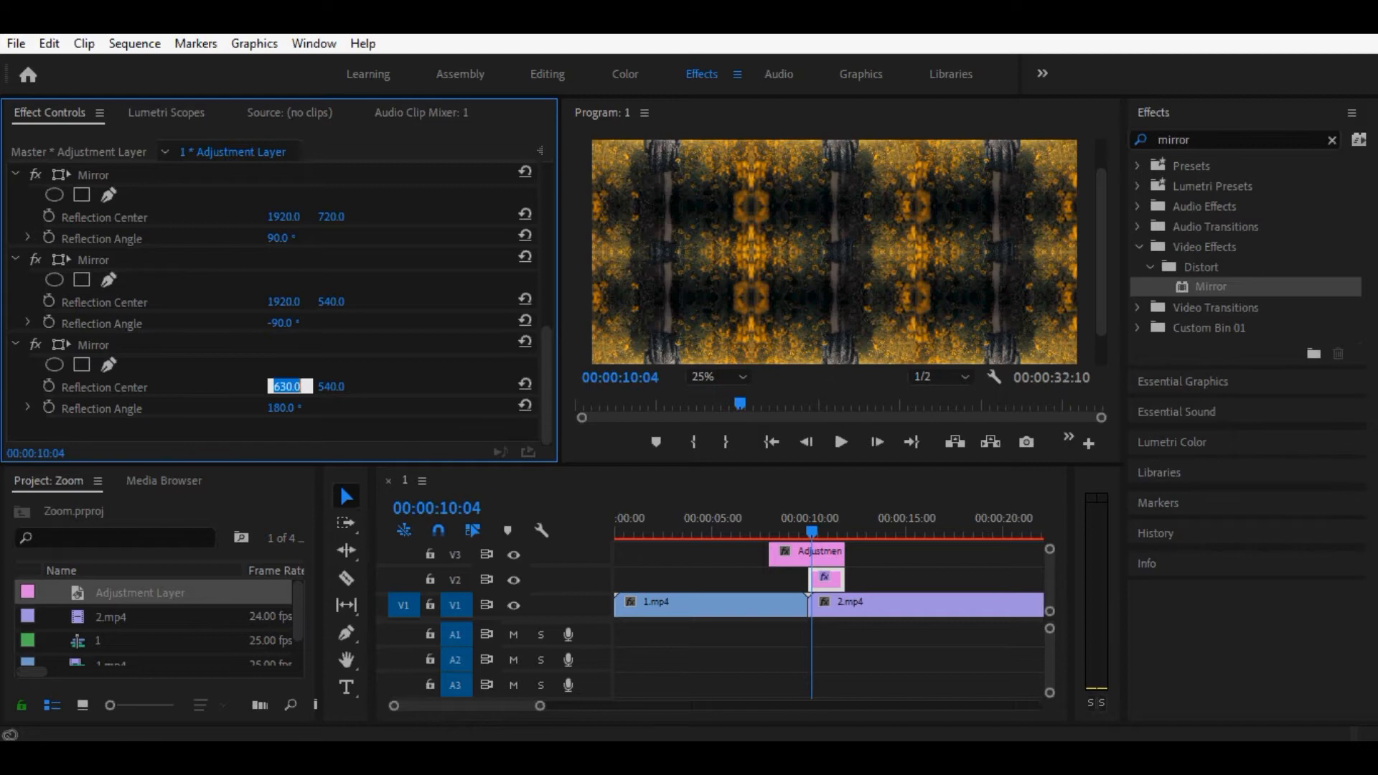
text(639)
click(286, 408)
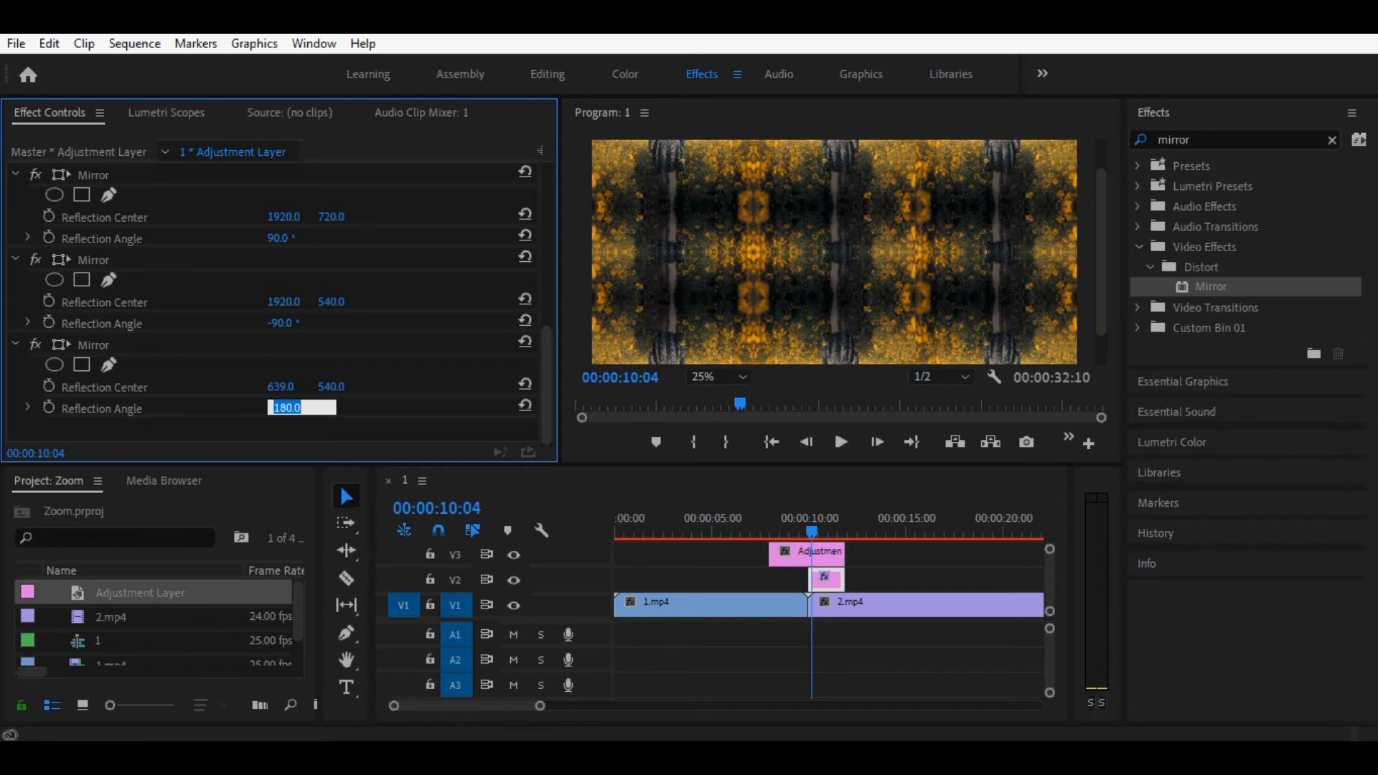
key(Return)
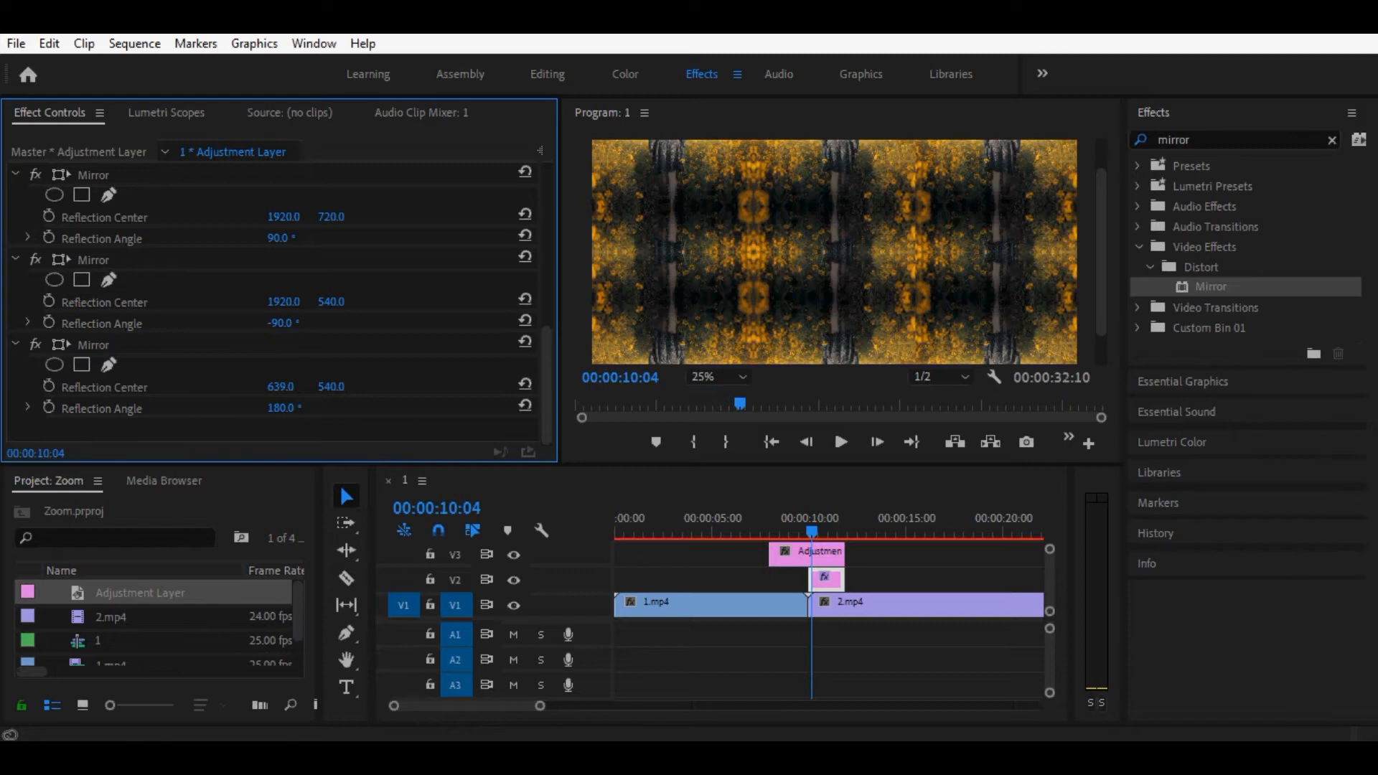
Apply a fourth Mirror effect to the V2 adjustment layer and set its Reflection Angle to 360°.
drag(1211, 287, 827, 580)
drag(547, 366, 547, 406)
click(275, 408)
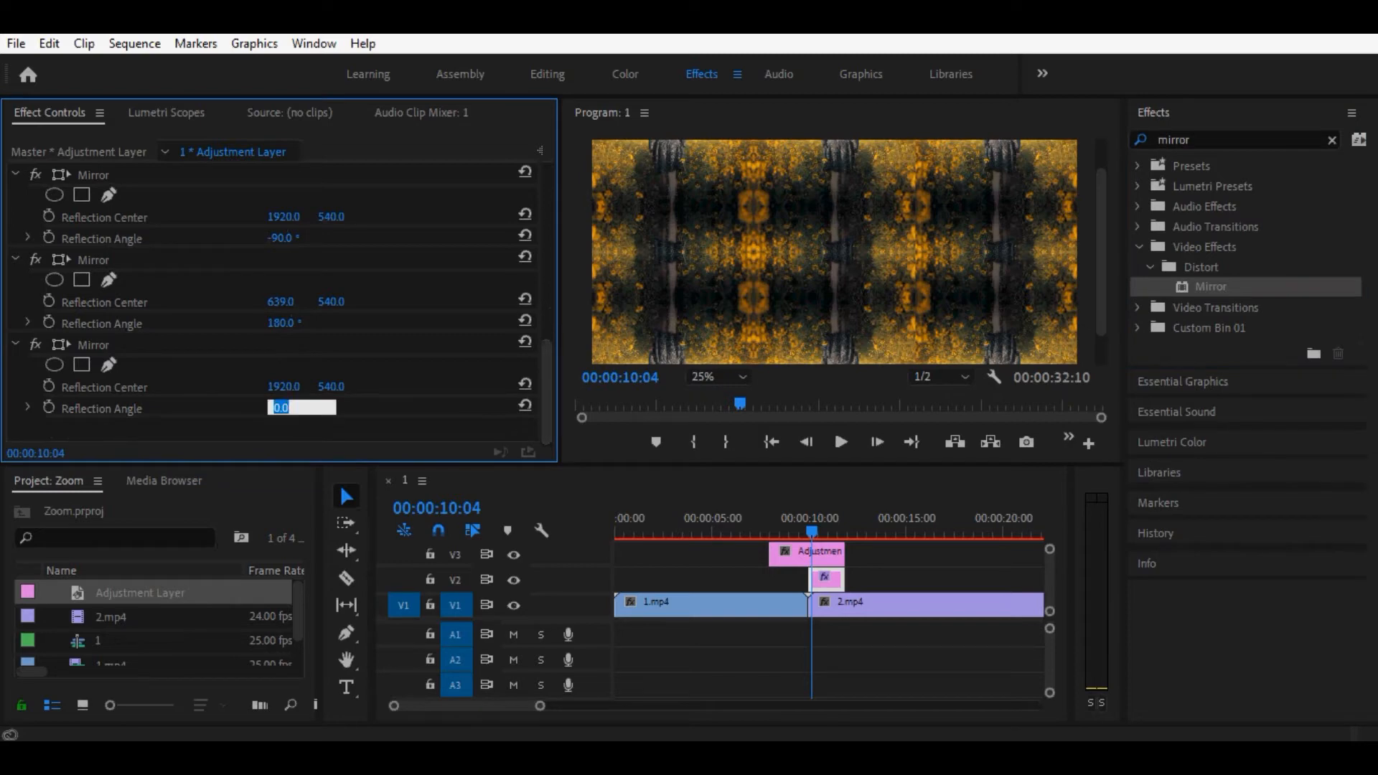
text(360)
key(Tab)
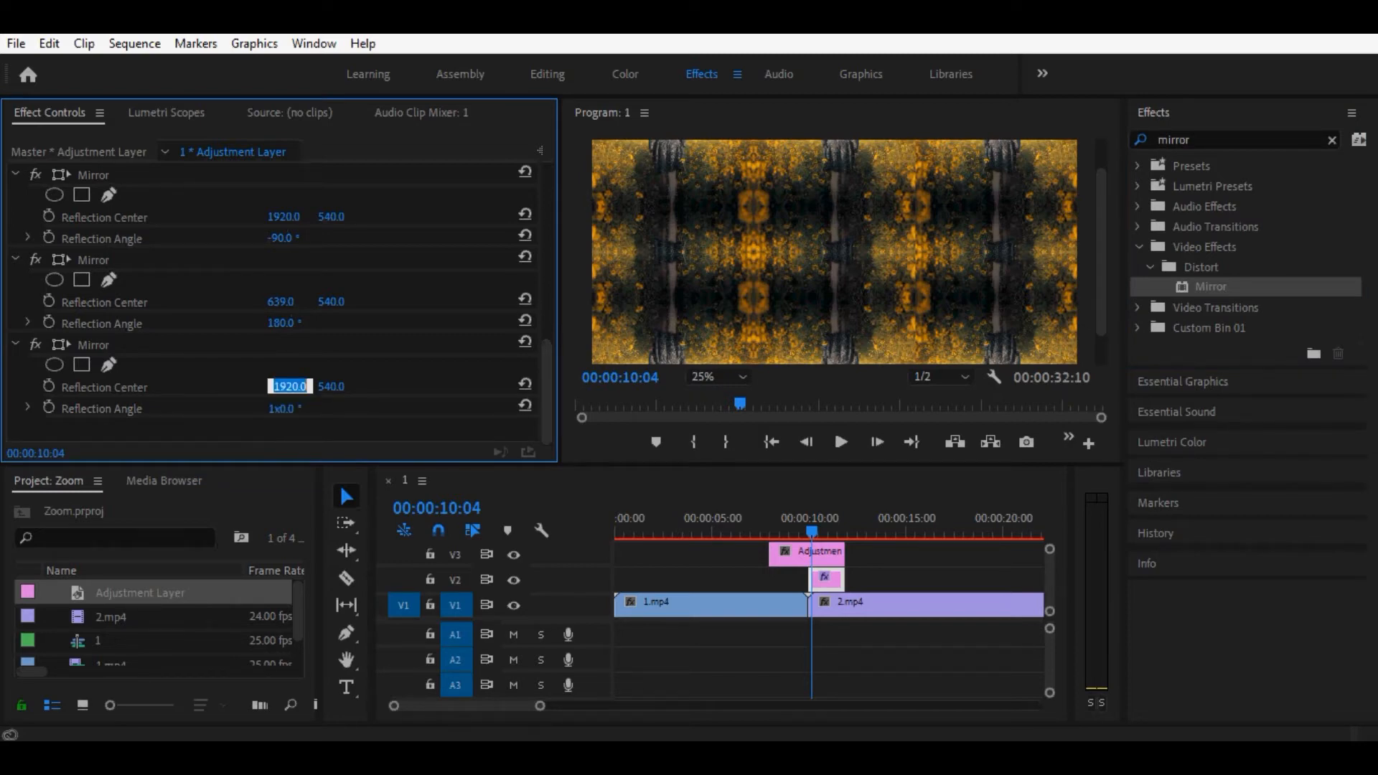
click(286, 408)
text(360)
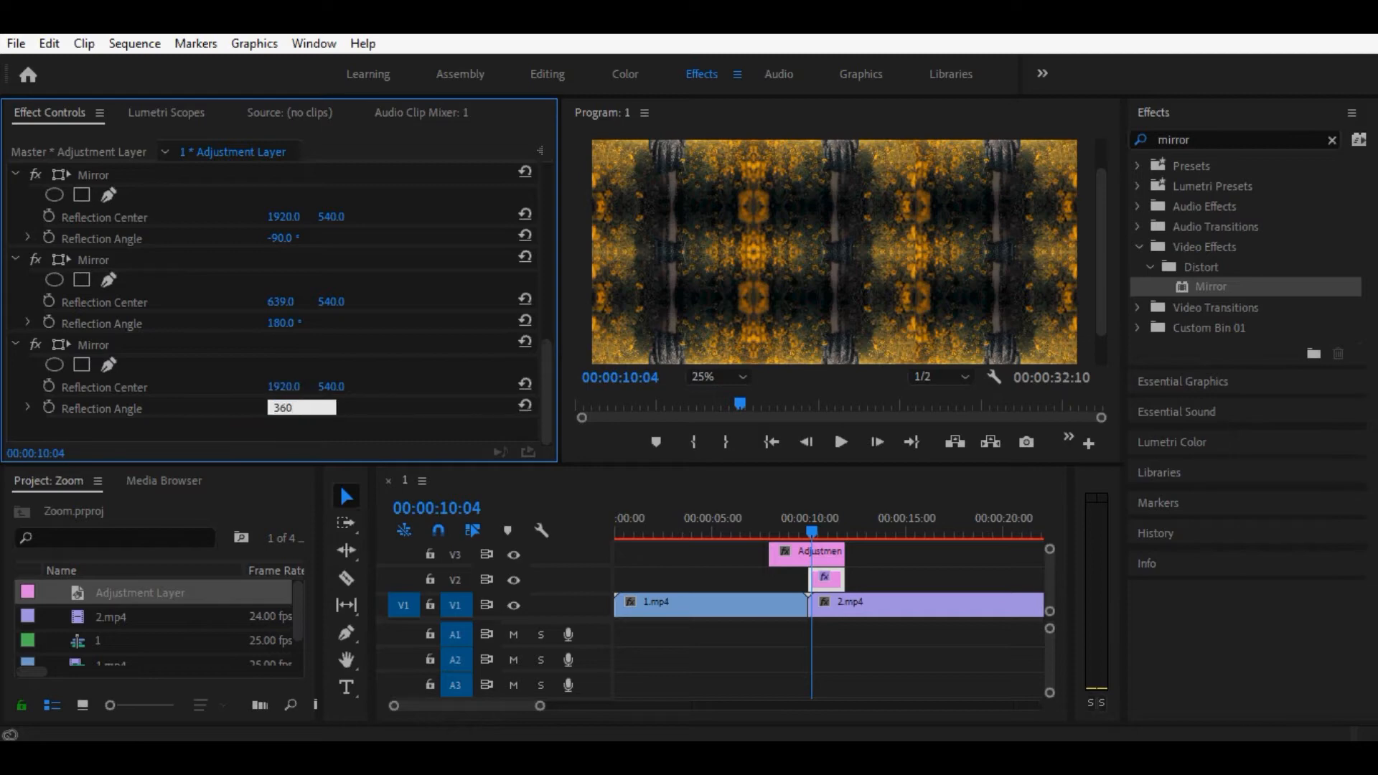
key(Return)
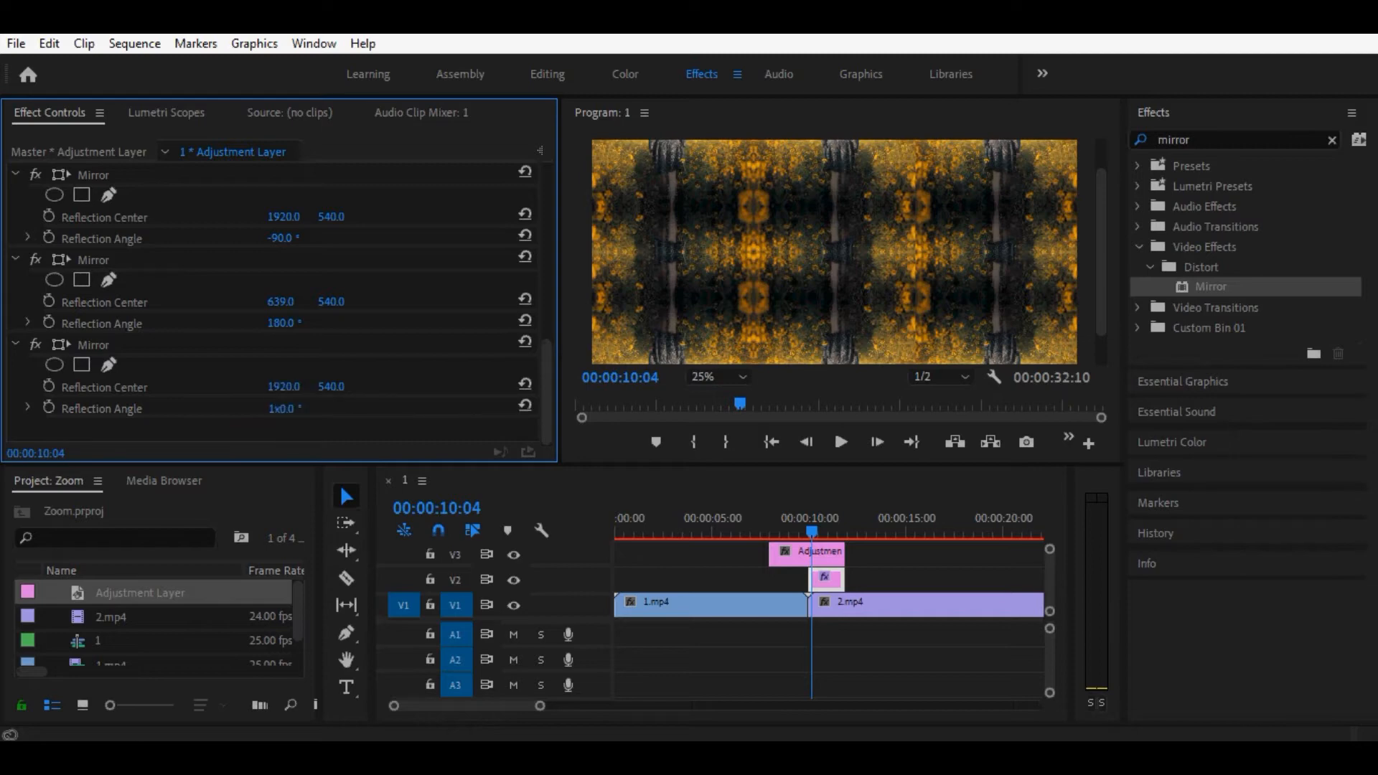
click(284, 408)
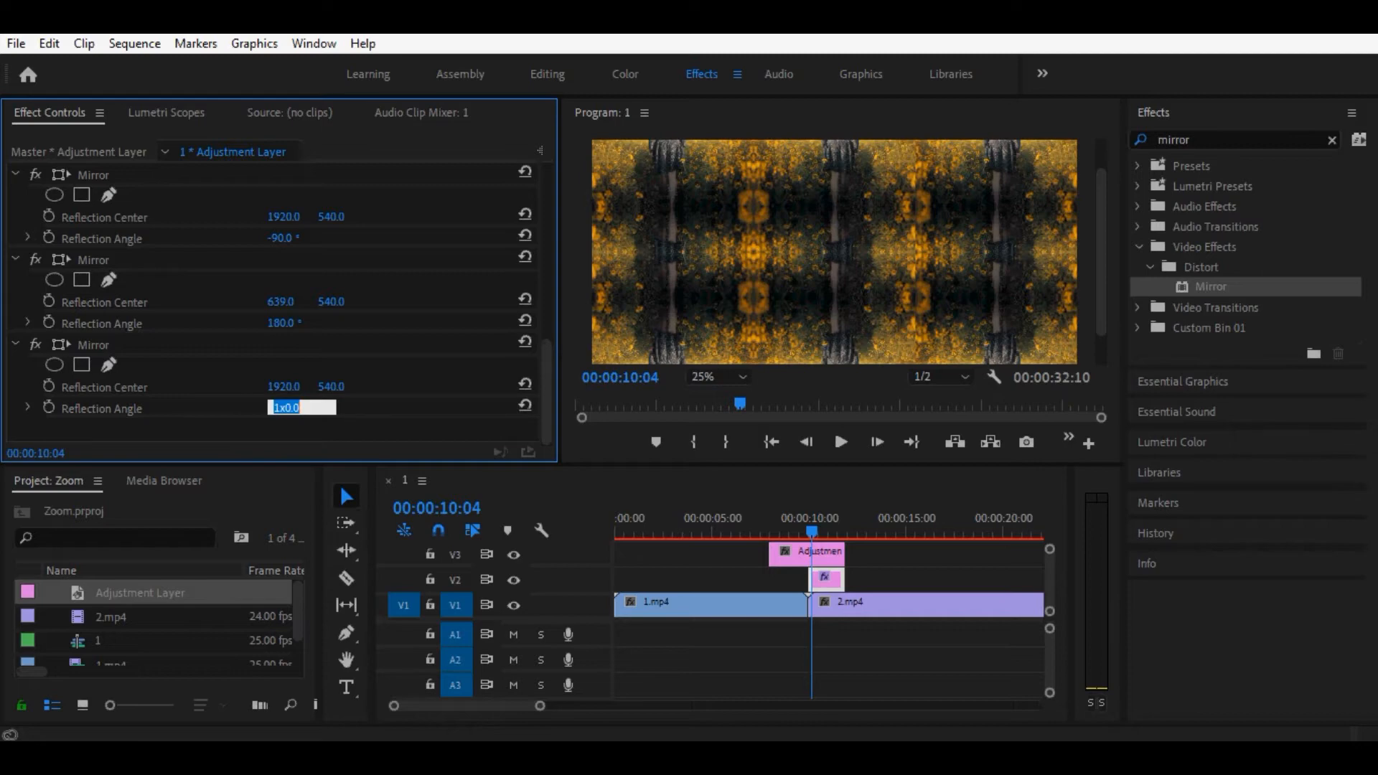
key(BackSpace)
text(360)
Set the horizontal value of the fourth Mirror effect's Reflection Center to 1275.
click(284, 387)
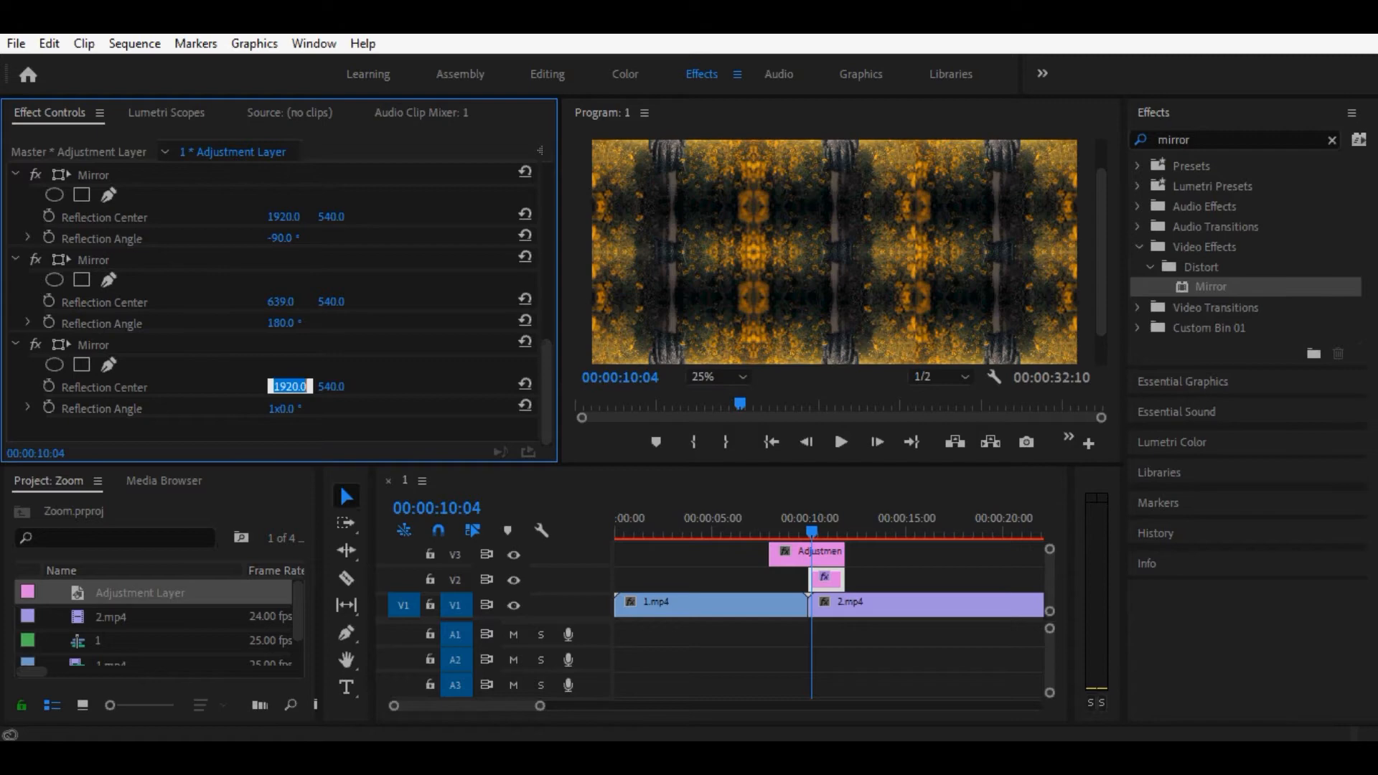
text(1275)
click(284, 408)
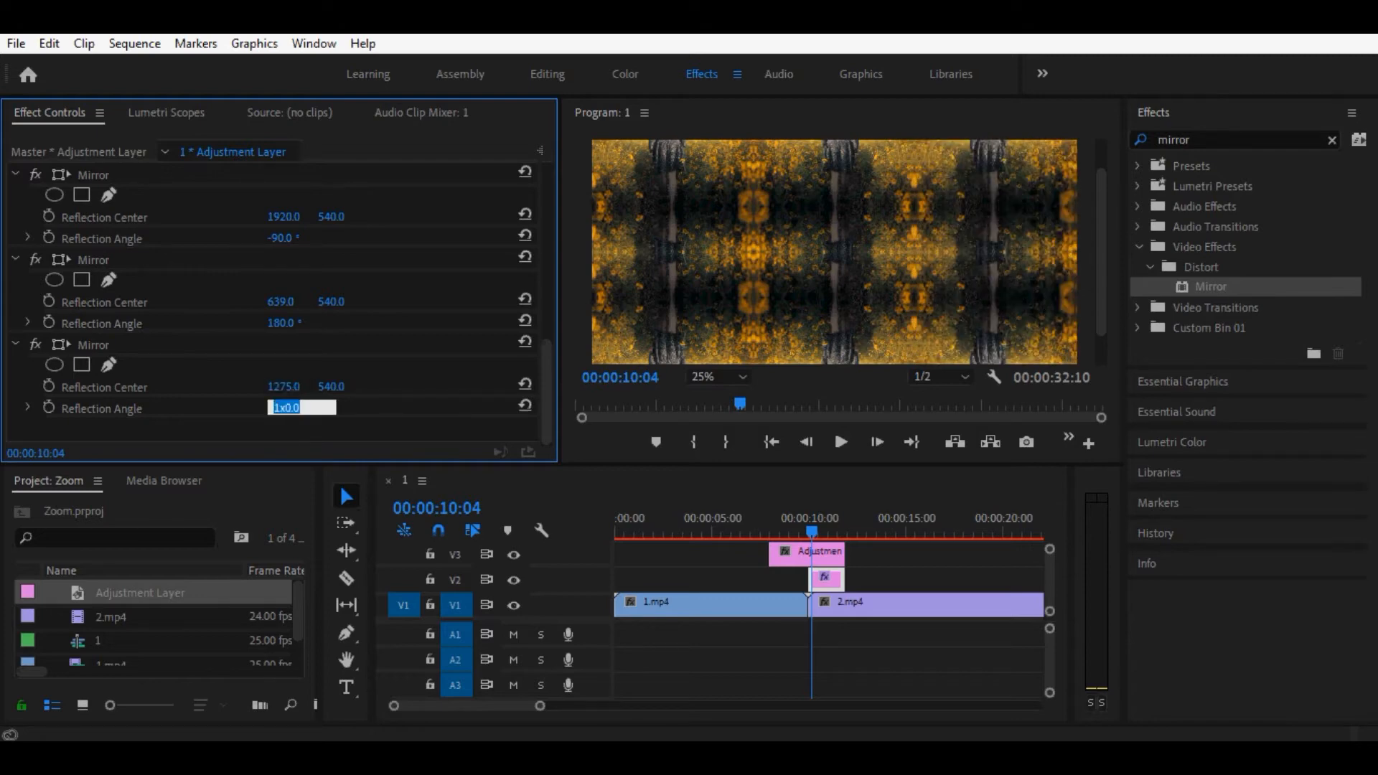
click(827, 580)
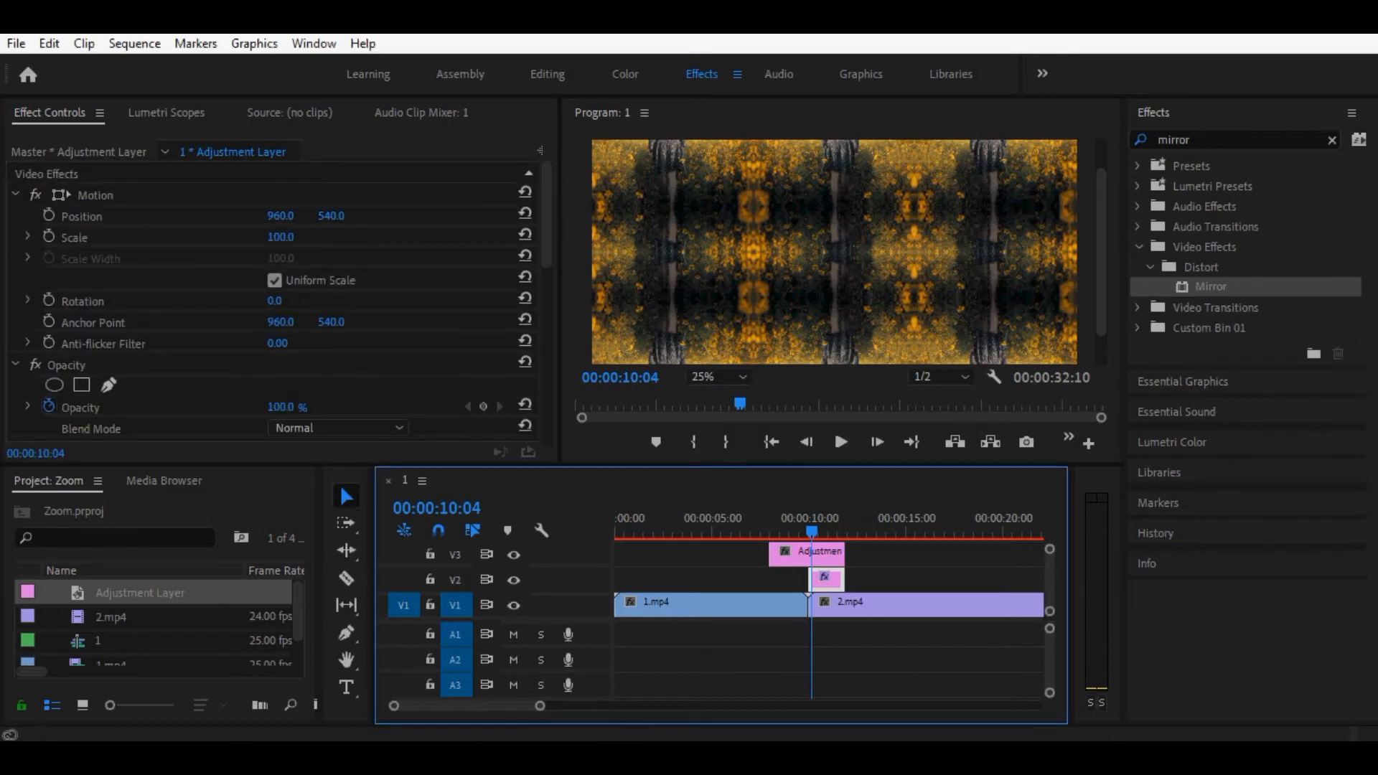
Find the Transform distort effect and apply it to the adjustment layer on V3.
click(1198, 140)
click(807, 555)
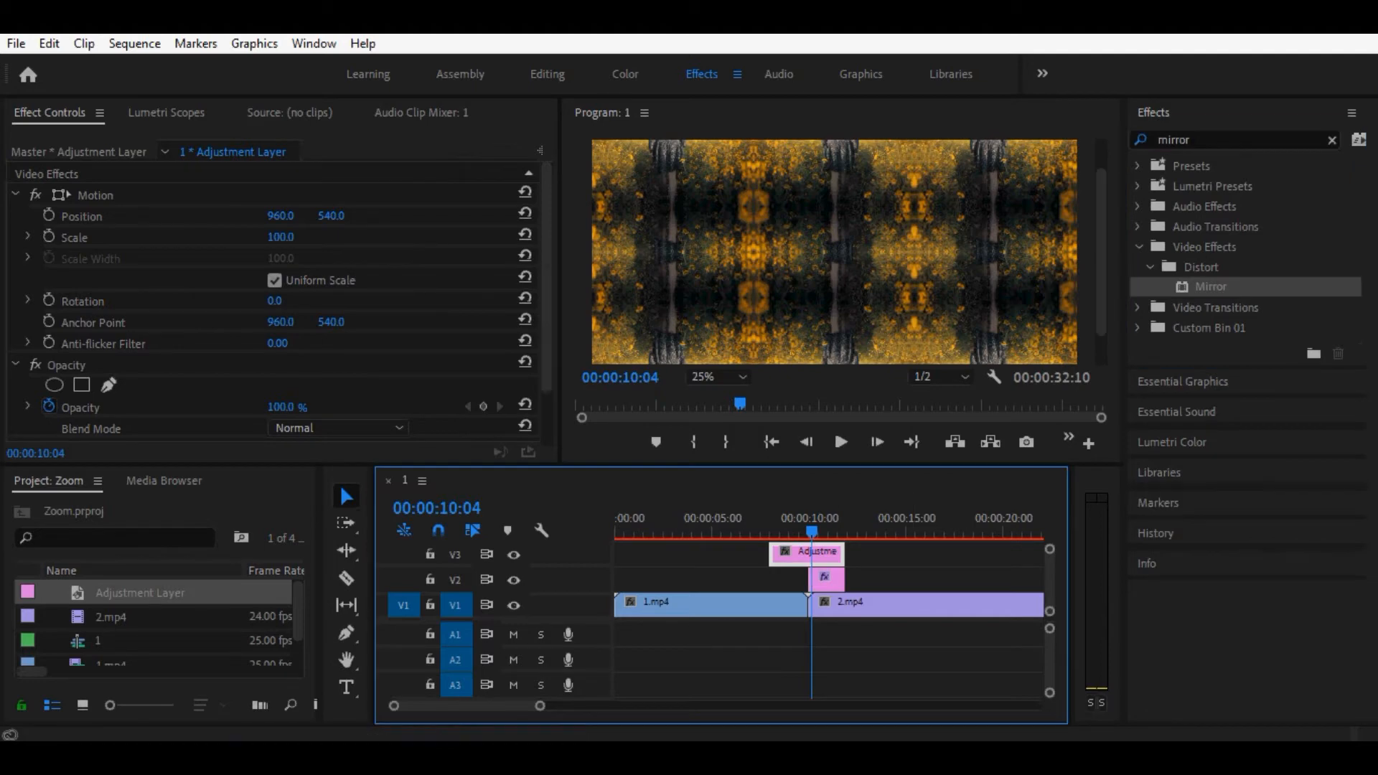
double_click(1174, 140)
text(t)
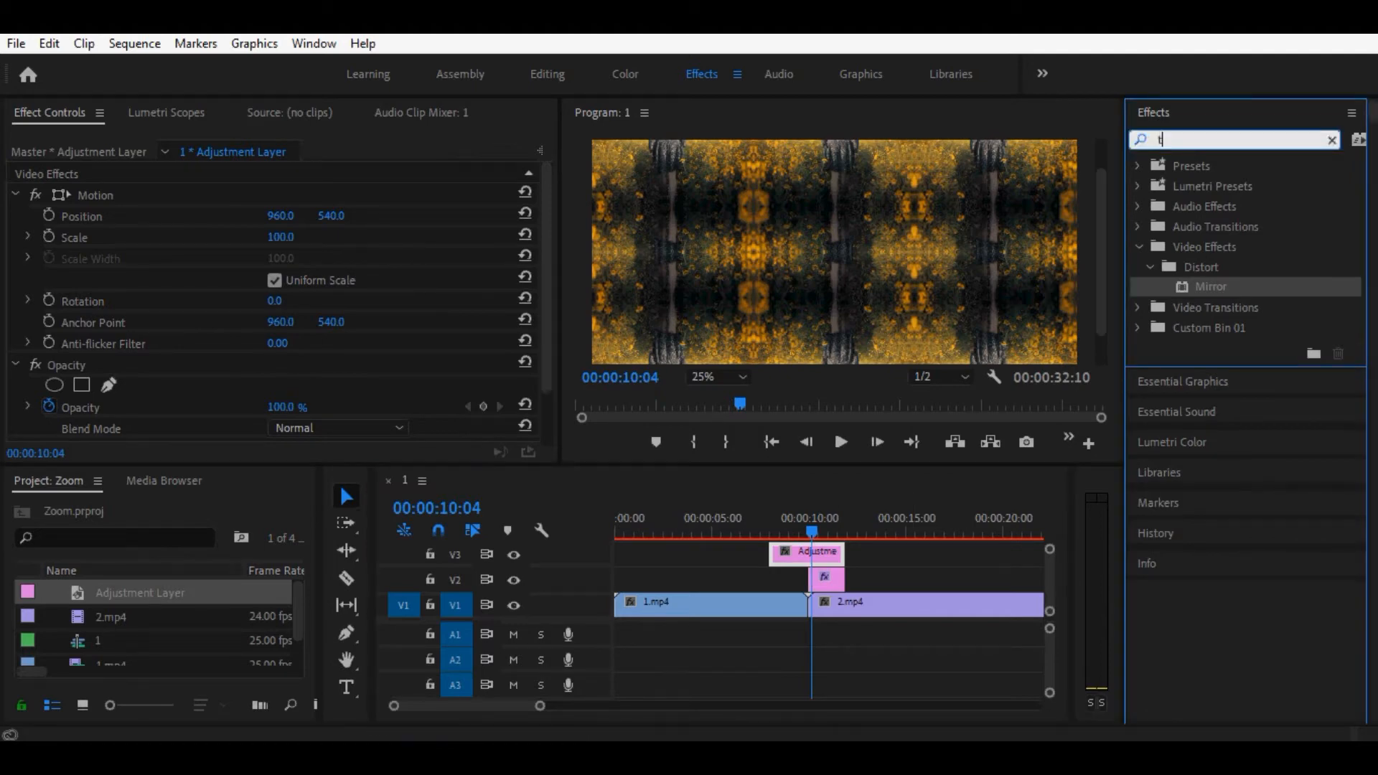
text(ransform)
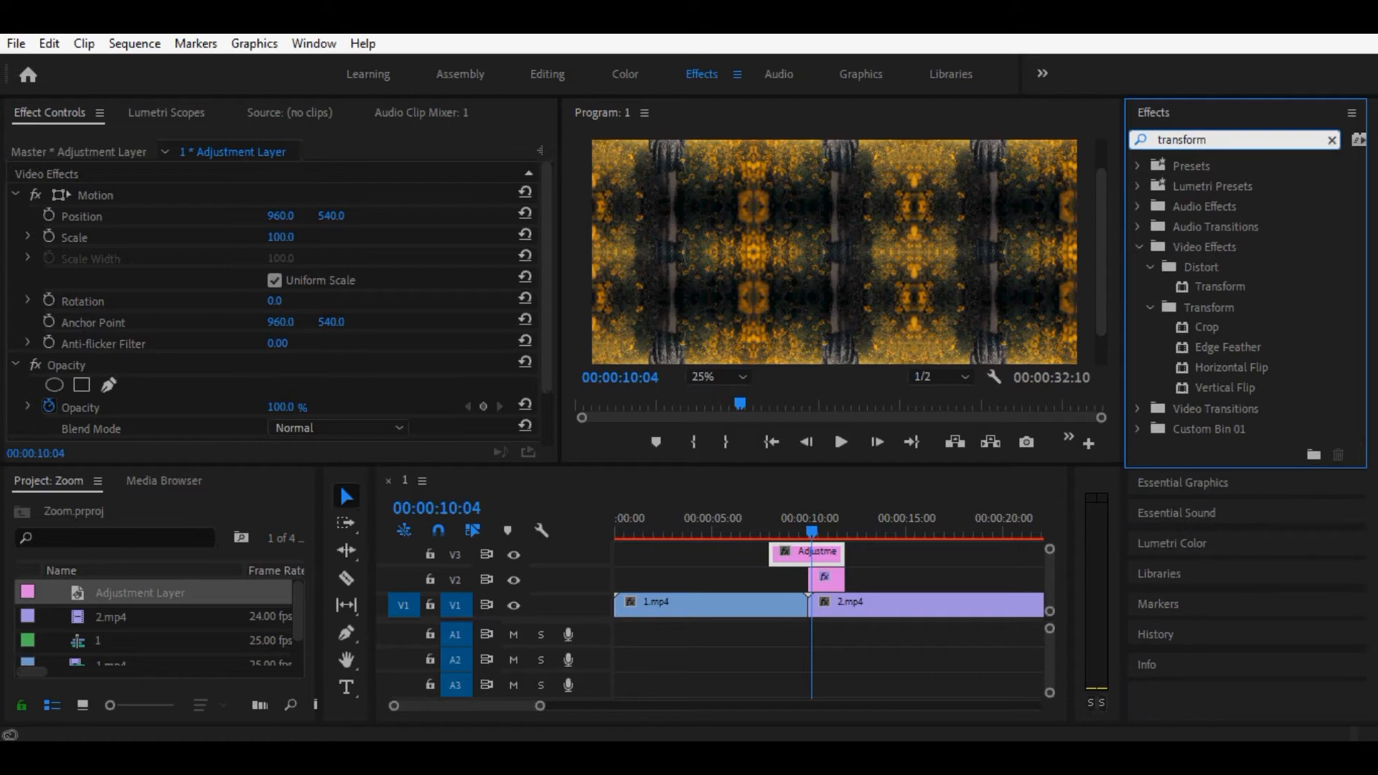
click(1219, 287)
drag(1219, 287, 831, 556)
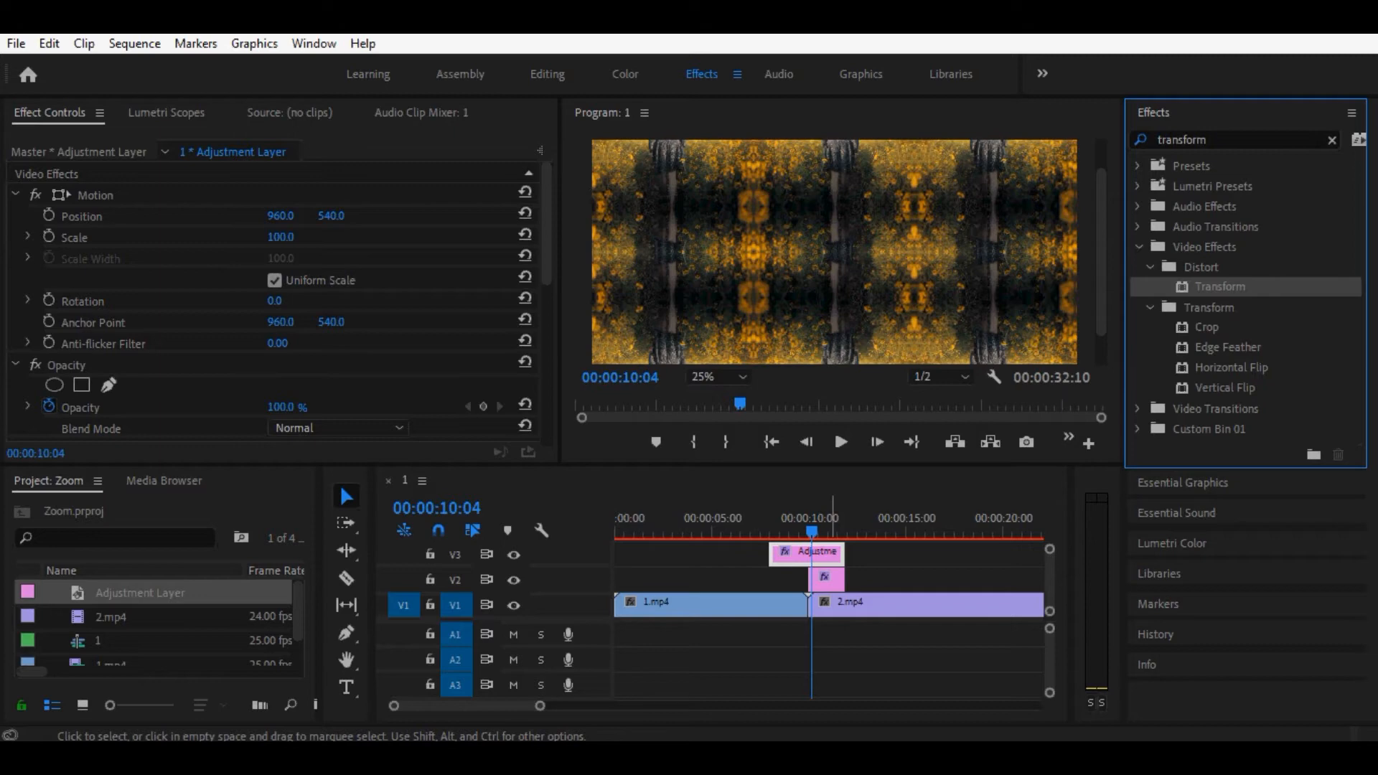
Place the playhead at the cut between 1.mp4 and 2.mp4 at 00:00:10:01, and step it back 15 frames to 00:00:09:11.
click(810, 580)
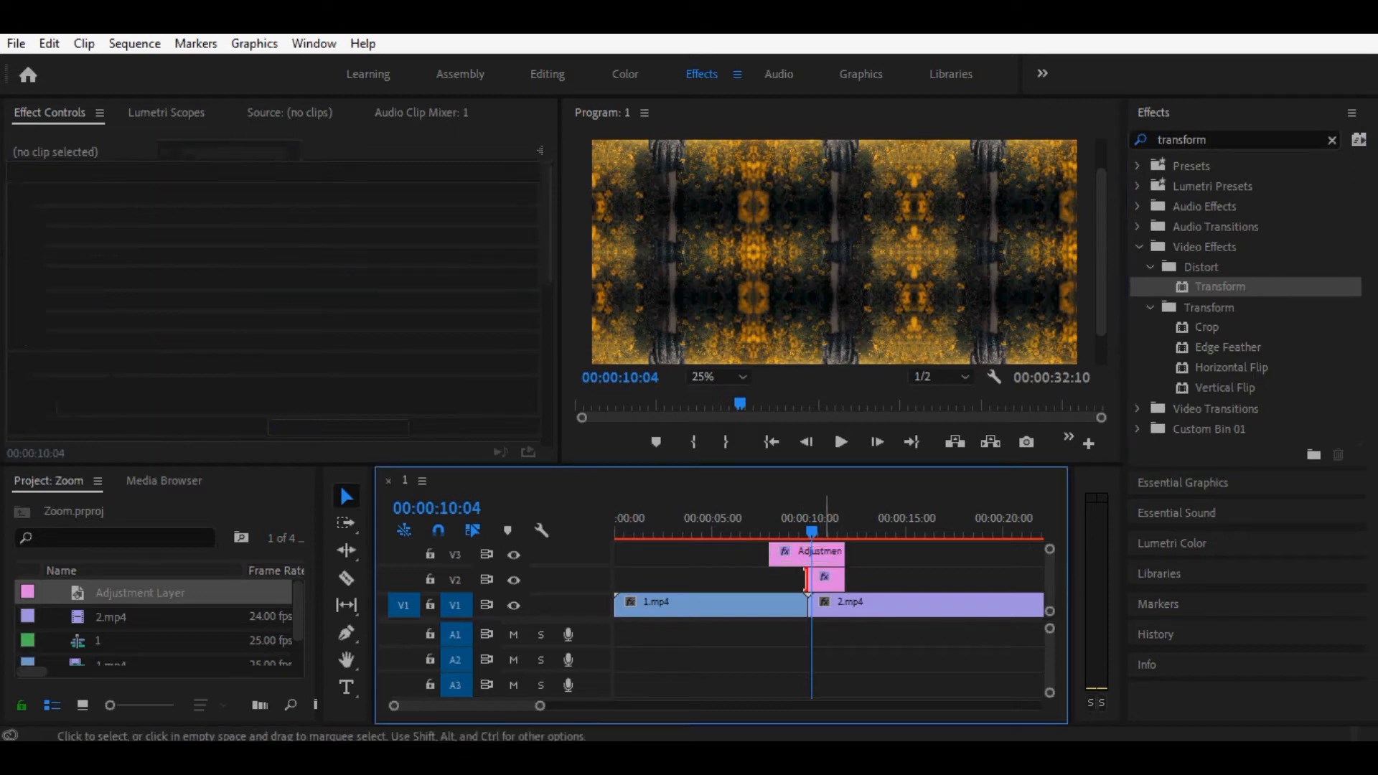
click(827, 580)
drag(812, 532, 810, 532)
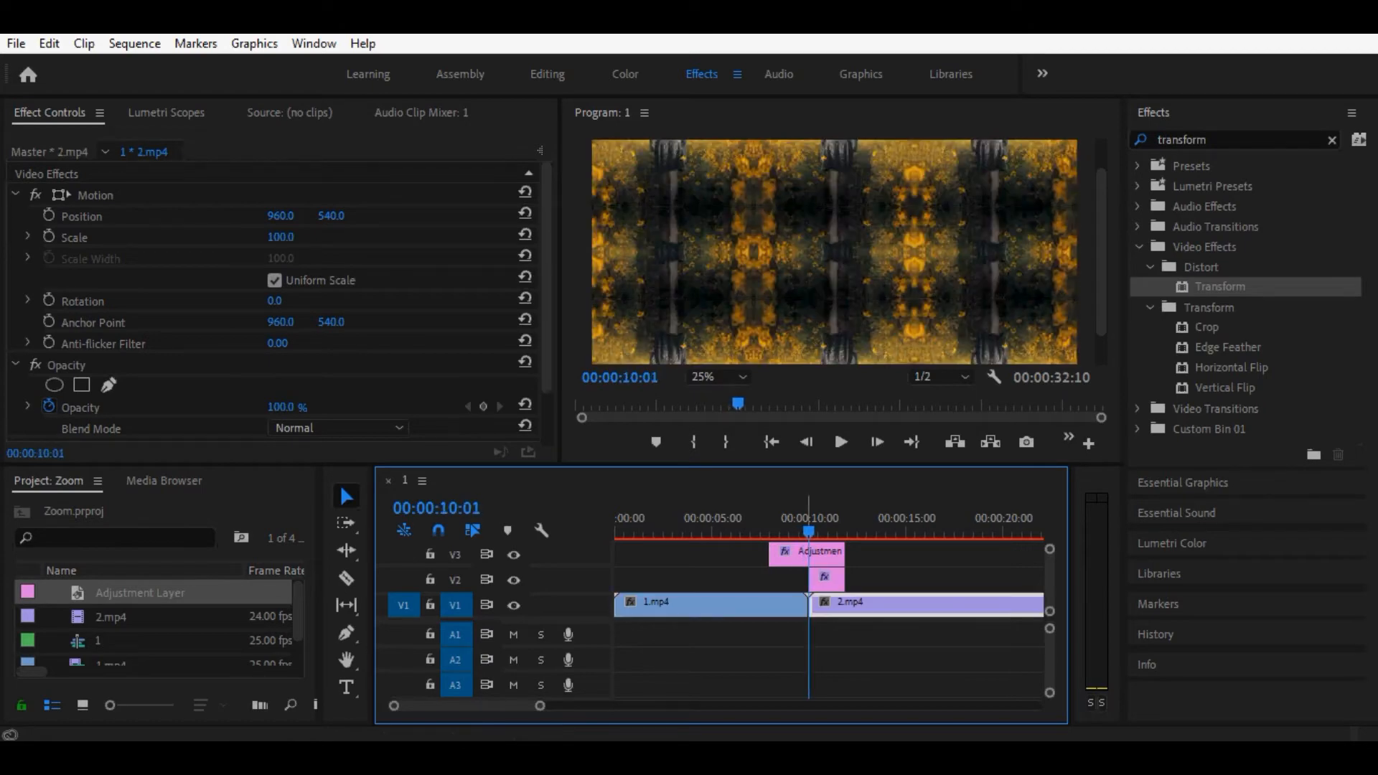
key(Left)
key(Right)
key(Left)
key(Left)
key(Left)
key(Left)
key(Left)
key(Left)
key(Left)
key(Left)
key(Left)
key(Left)
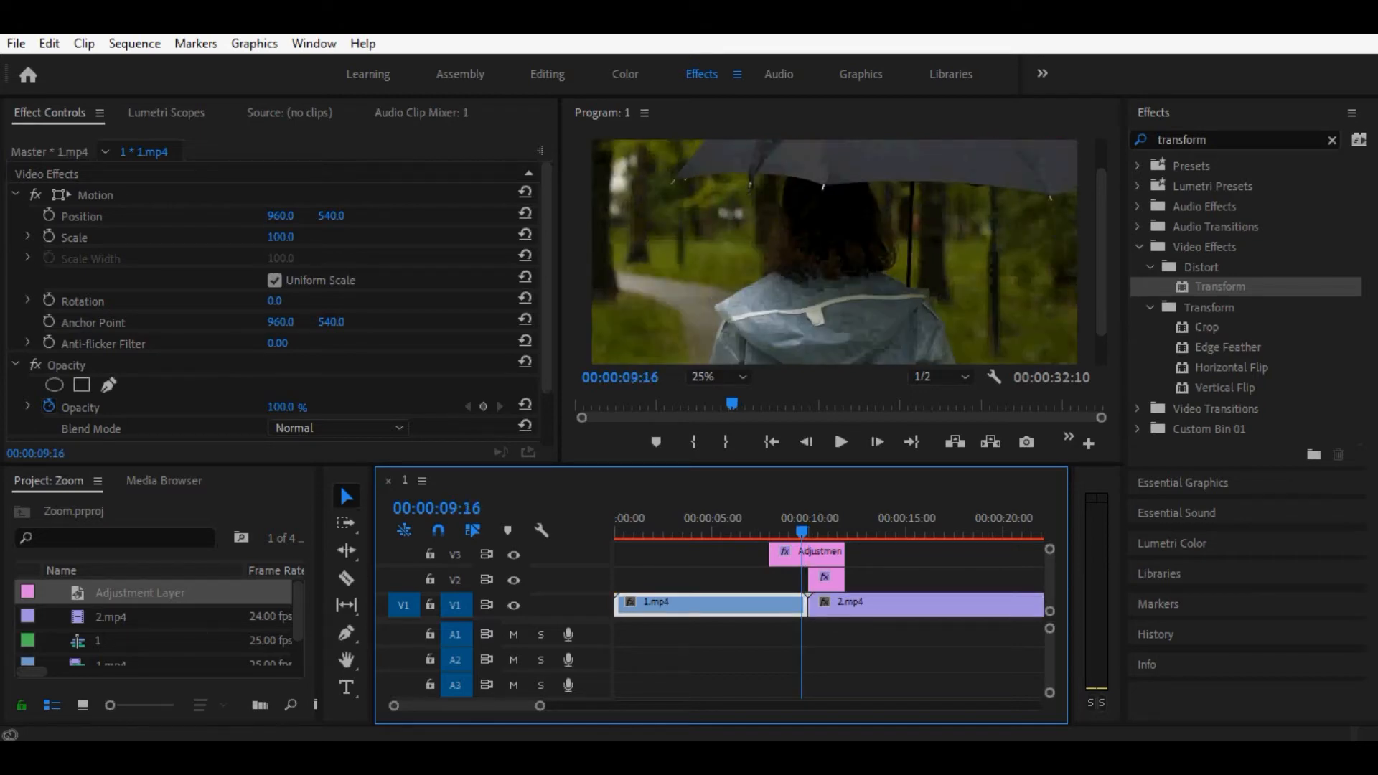
key(Left)
key(Left)
key(Left)
key(Left)
key(Left)
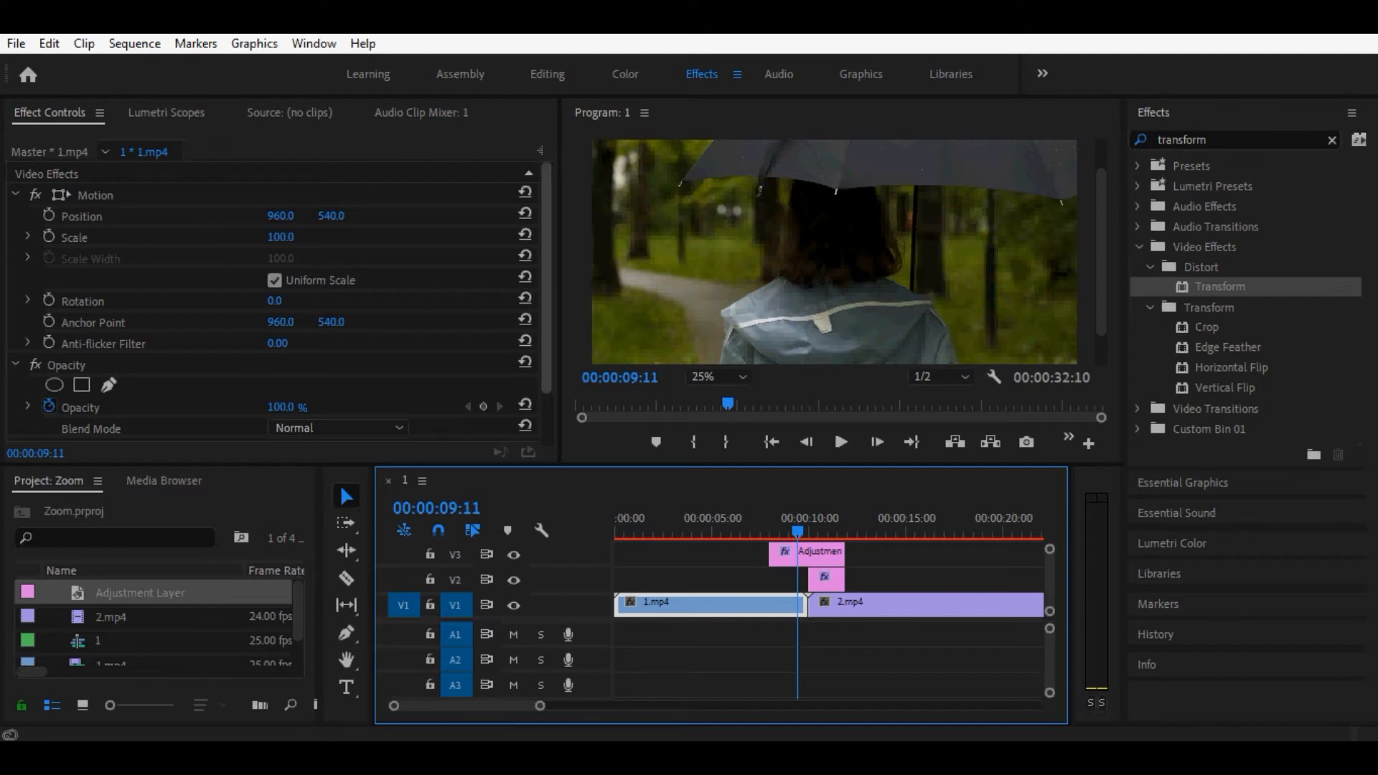
key(shift+5)
scroll(280, 302, down, 3)
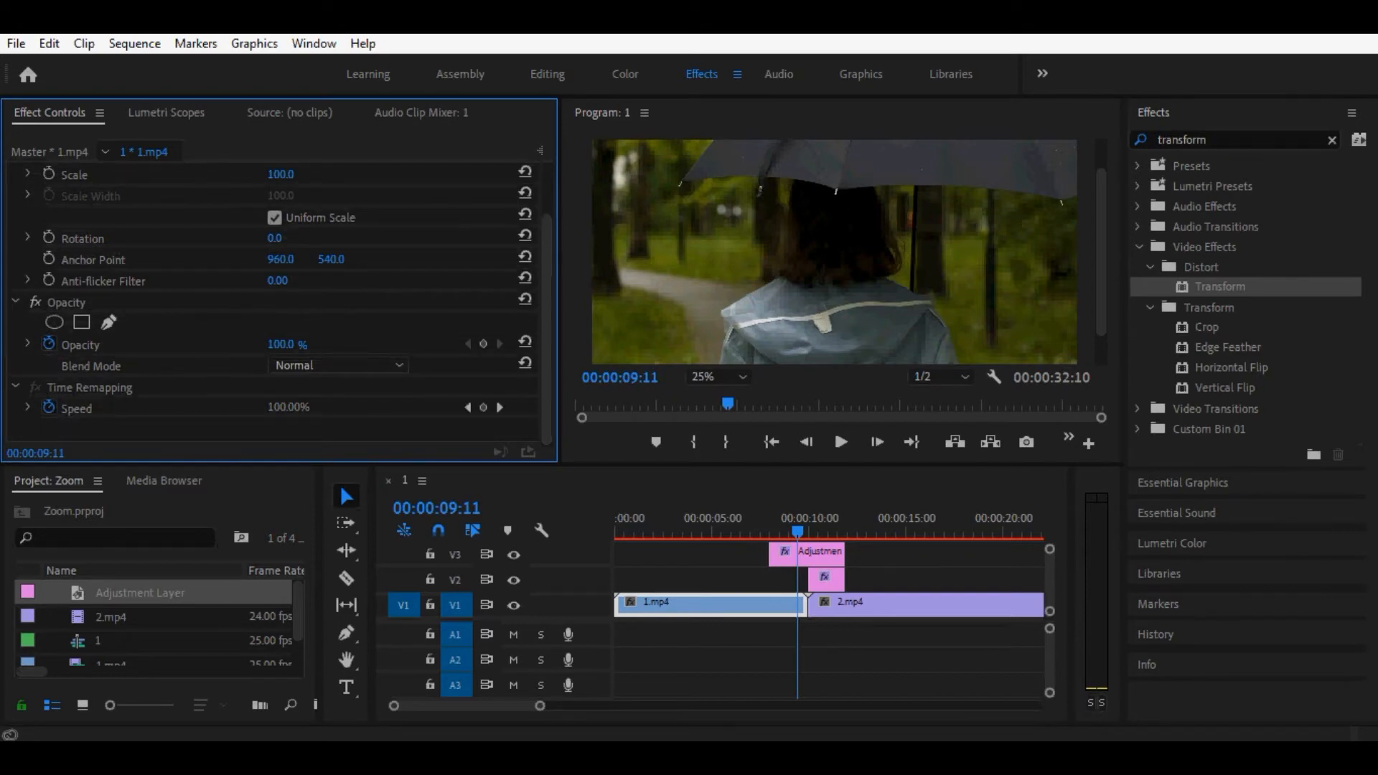
click(27, 407)
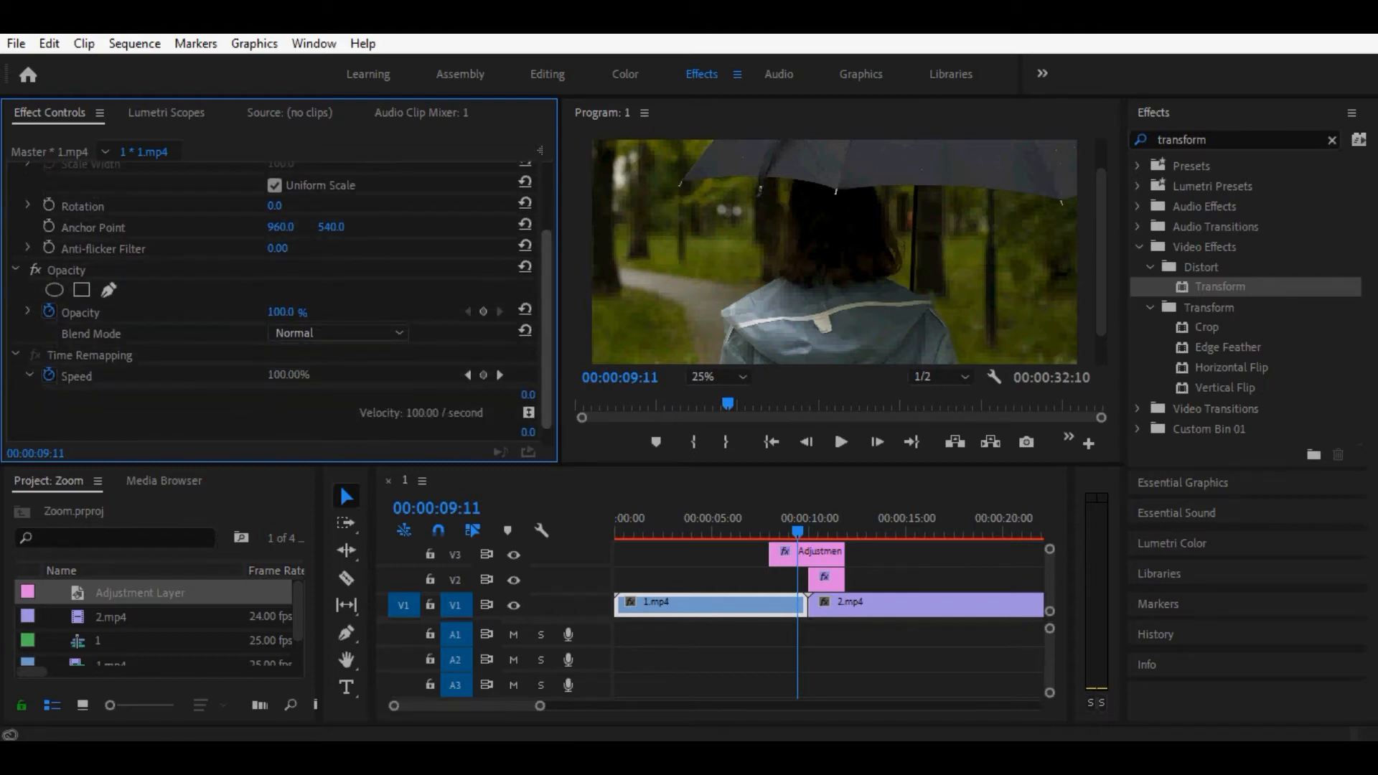
Start a Scale animation in the V3 adjustment layer's Transform effect at 00:00:09:17, shortly before the cut between the clips.
key(Down)
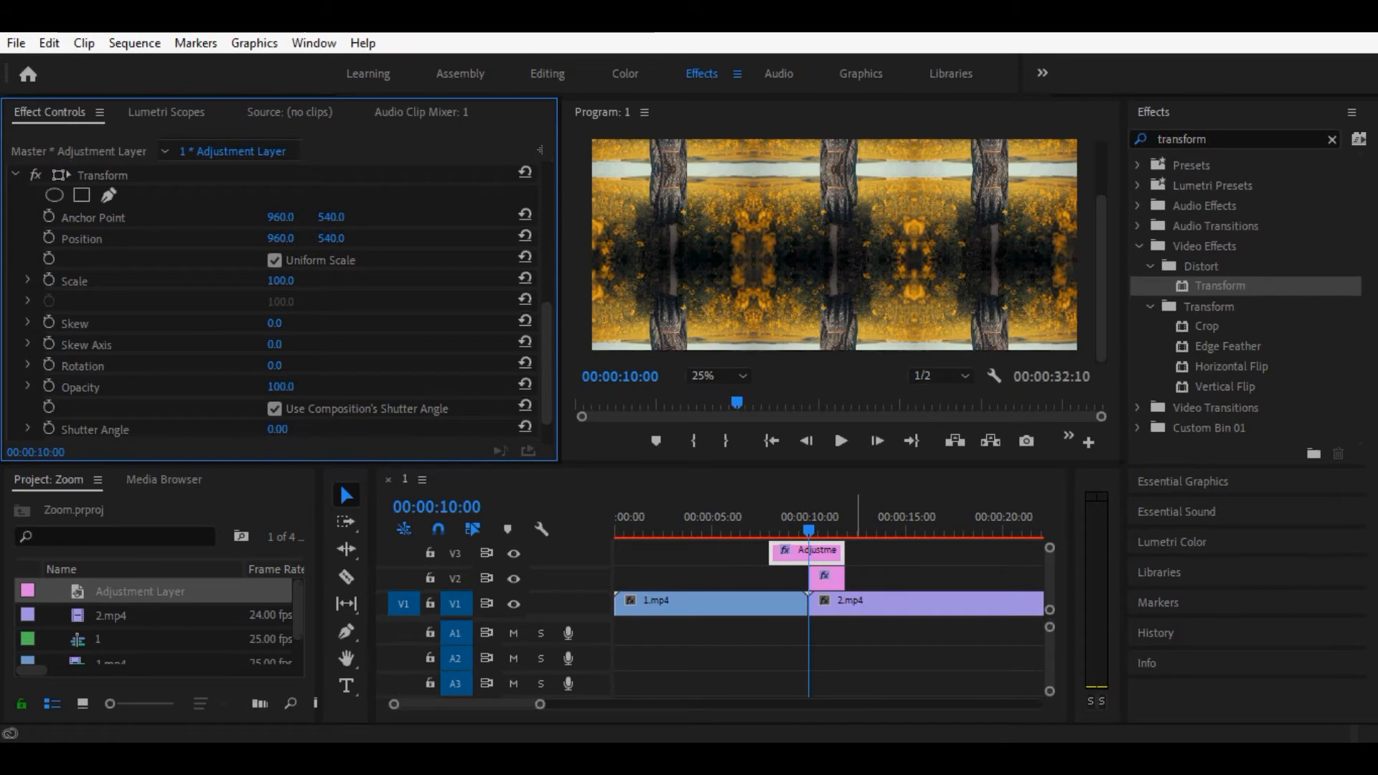
click(341, 484)
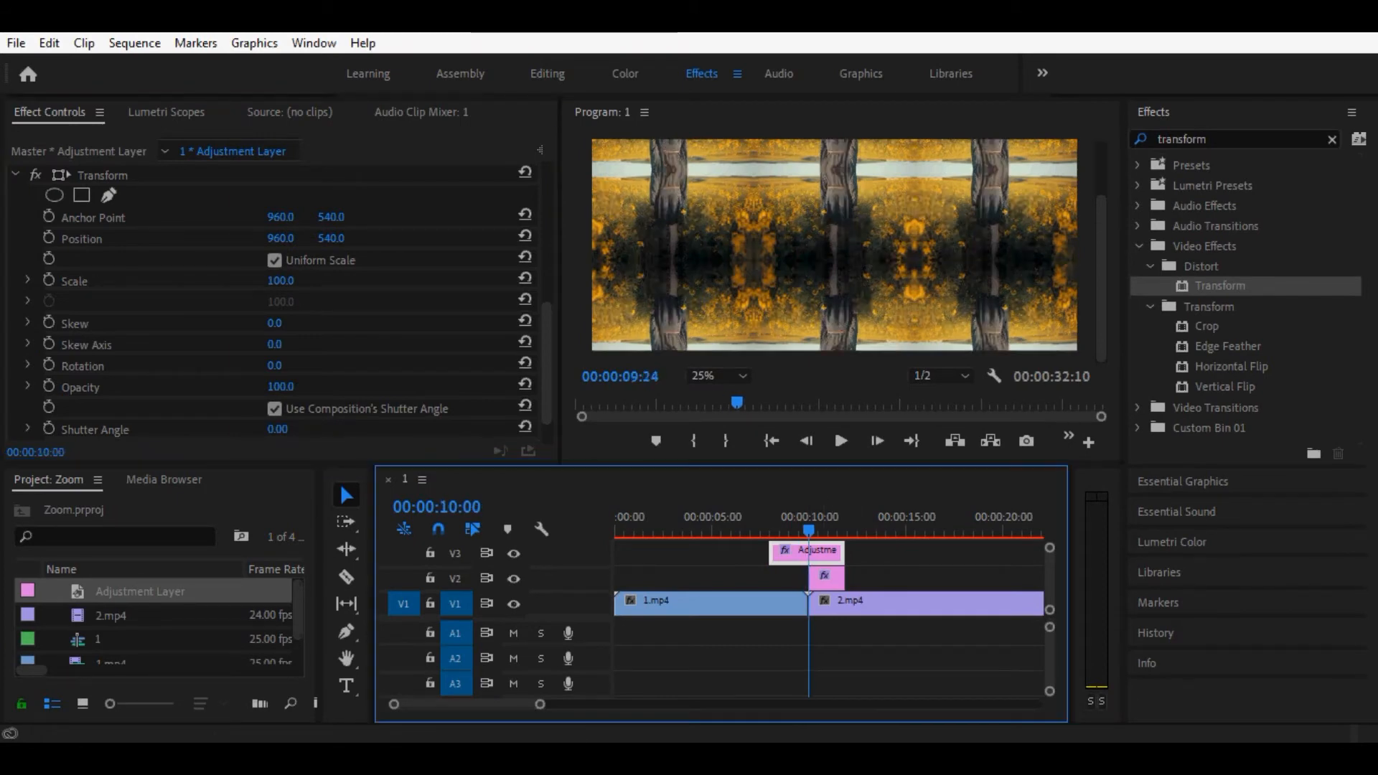
key(space)
key(space)
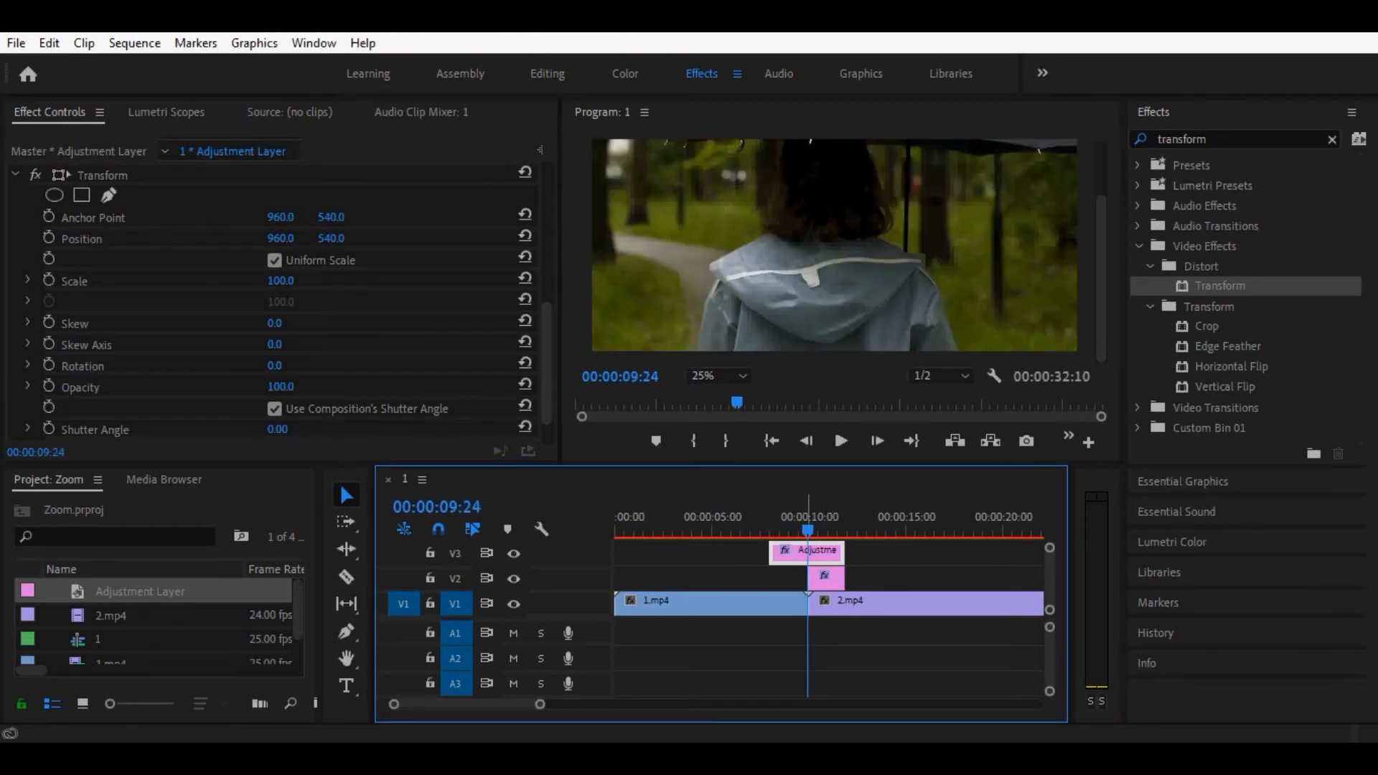
key(Left)
key(Left)
key(Left)
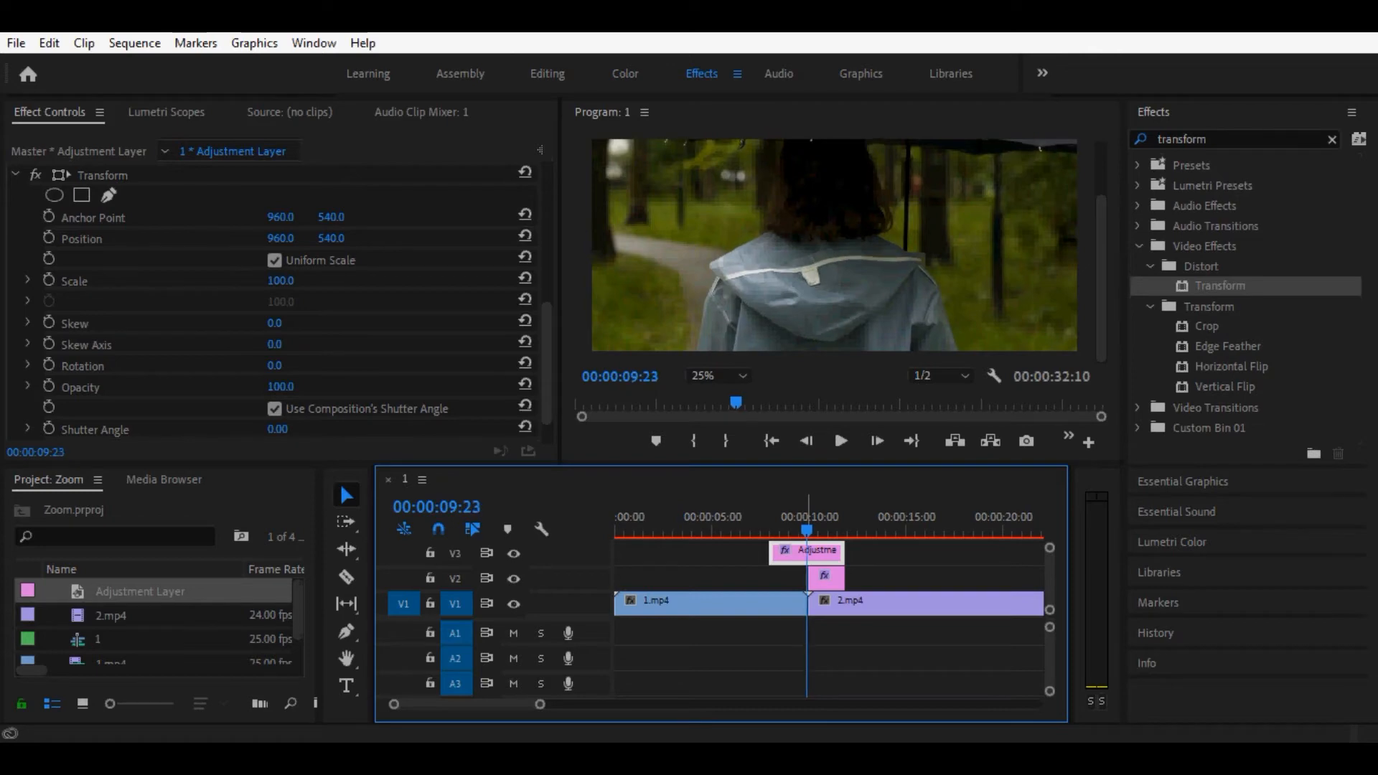
key(Left)
key(Left)
key(Left)
key(Left)
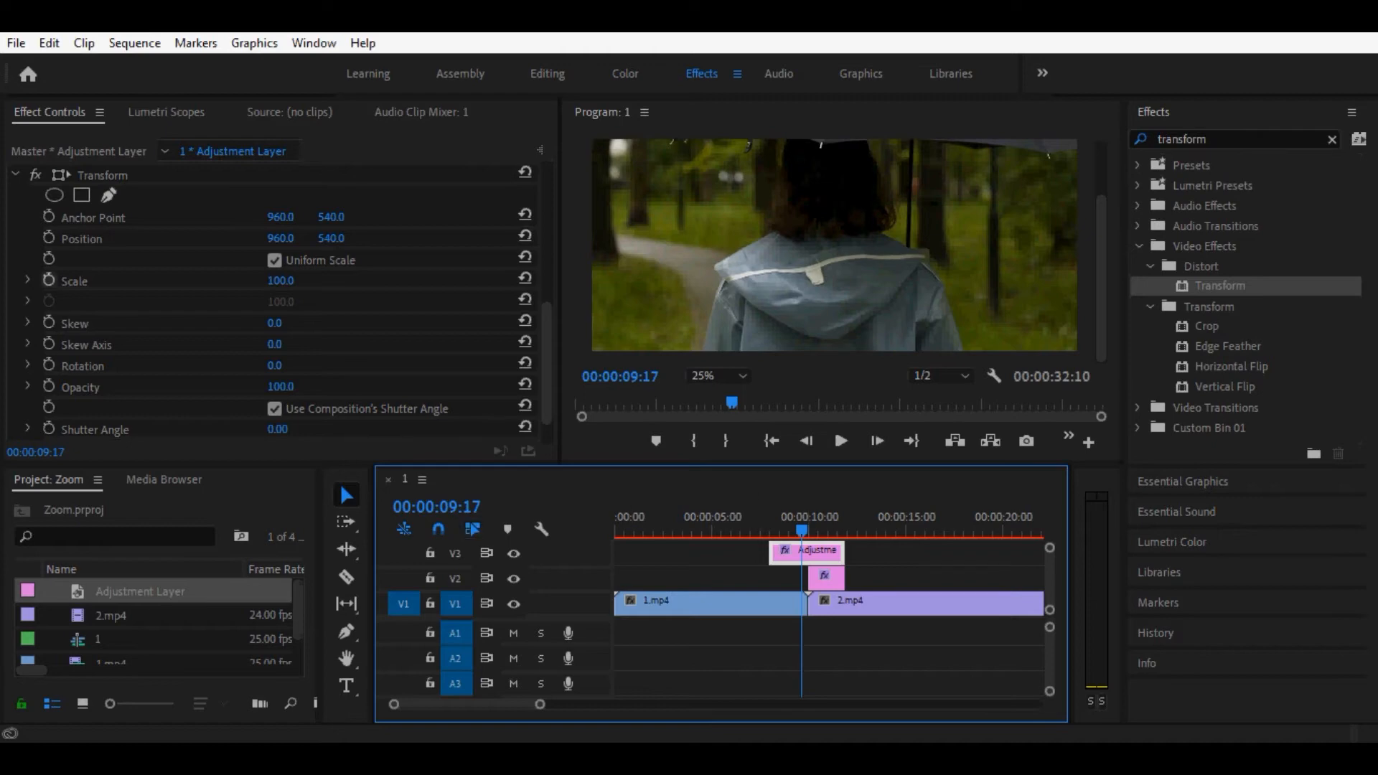
click(49, 281)
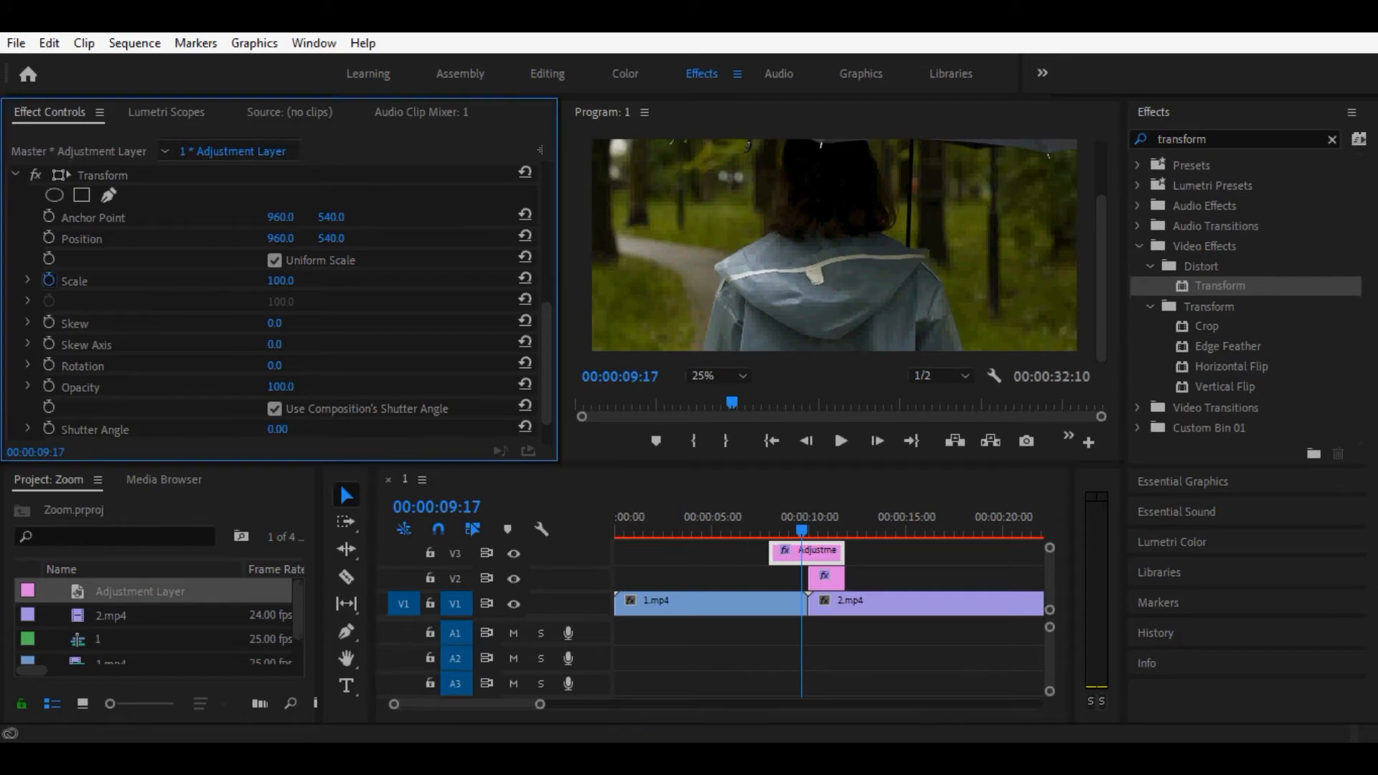
click(27, 280)
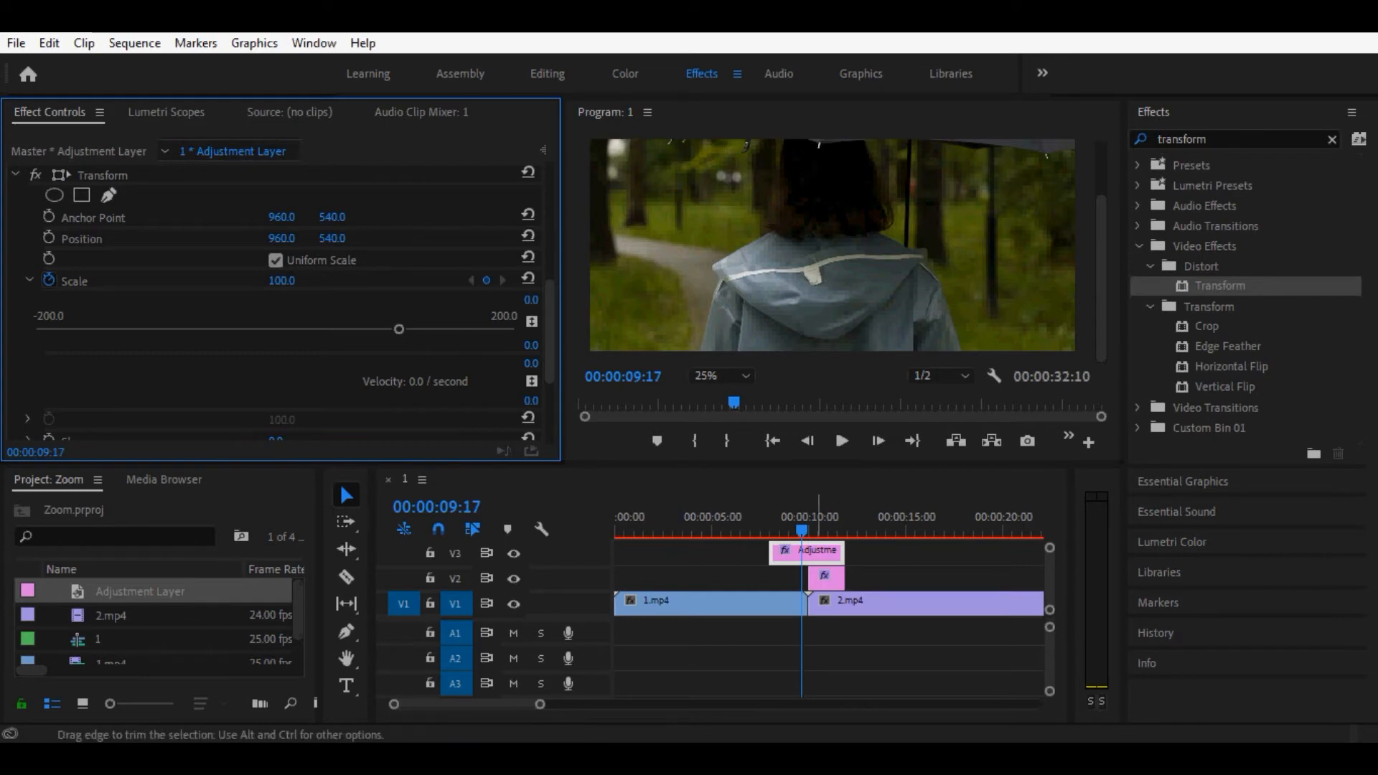
Place the playhead exactly on the cut between 1.mp4 and 2.mp4 at 00:00:10:00.
click(810, 578)
key(Left)
key(d)
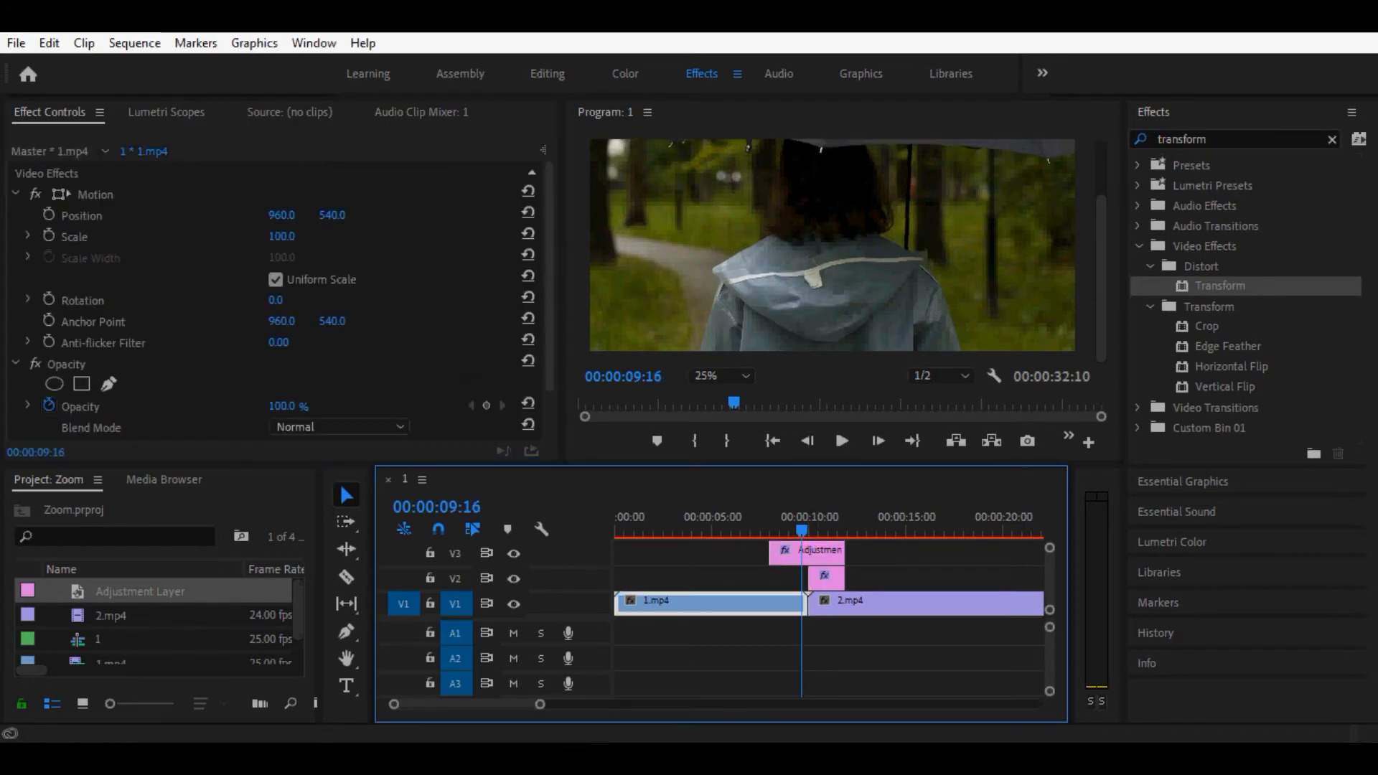
key(Right)
key(Right)
key(Right)
key(Right)
key(Right)
key(Right)
key(Right)
key(Right)
key(Right)
key(Right)
key(d)
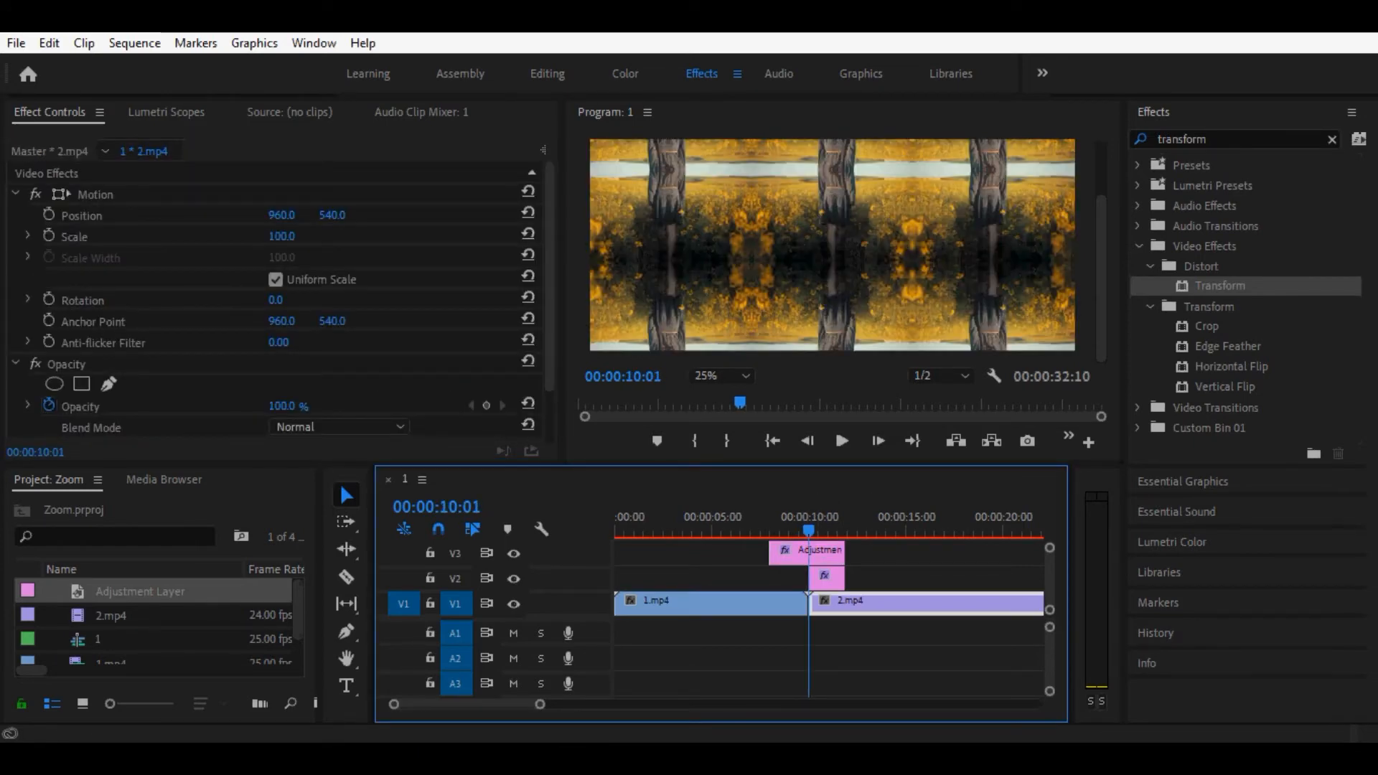
key(Left)
key(Left)
key(d)
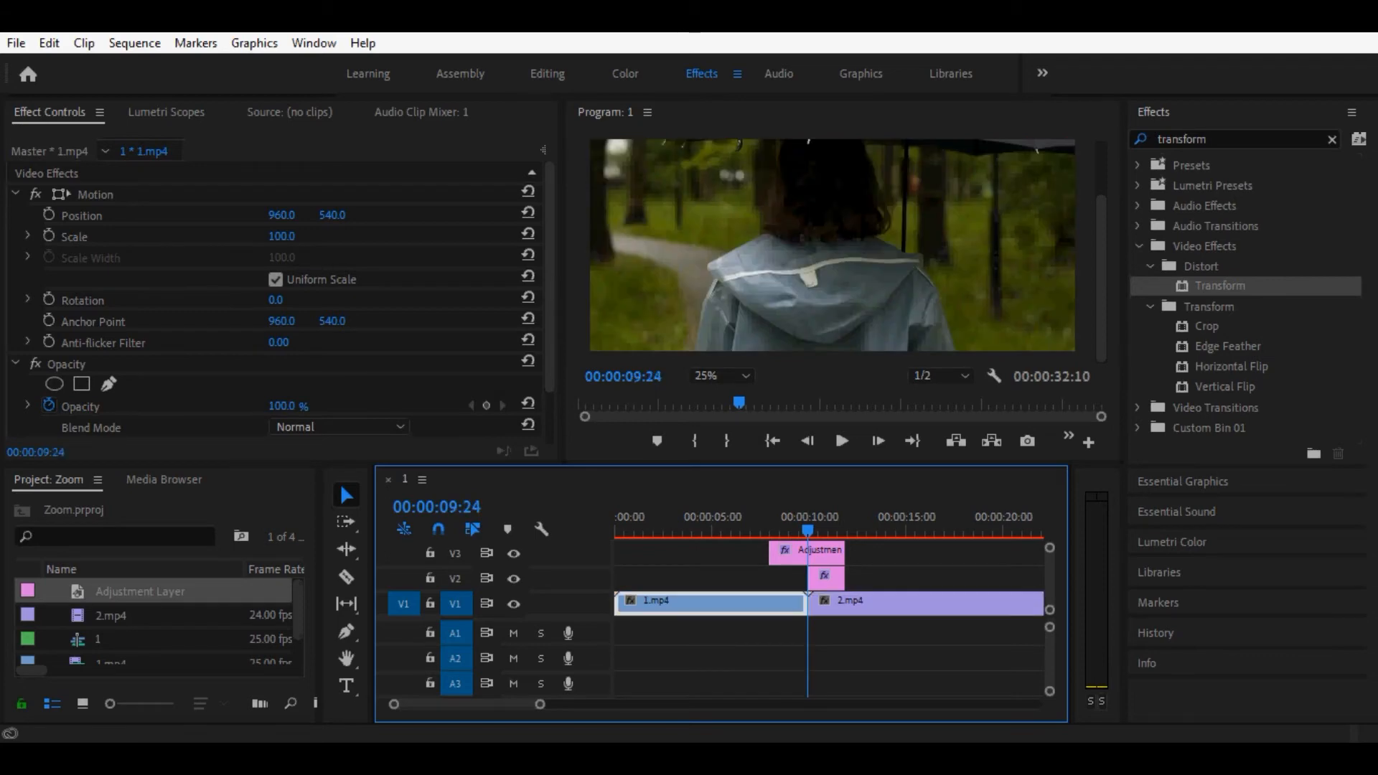
key(Right)
key(d)
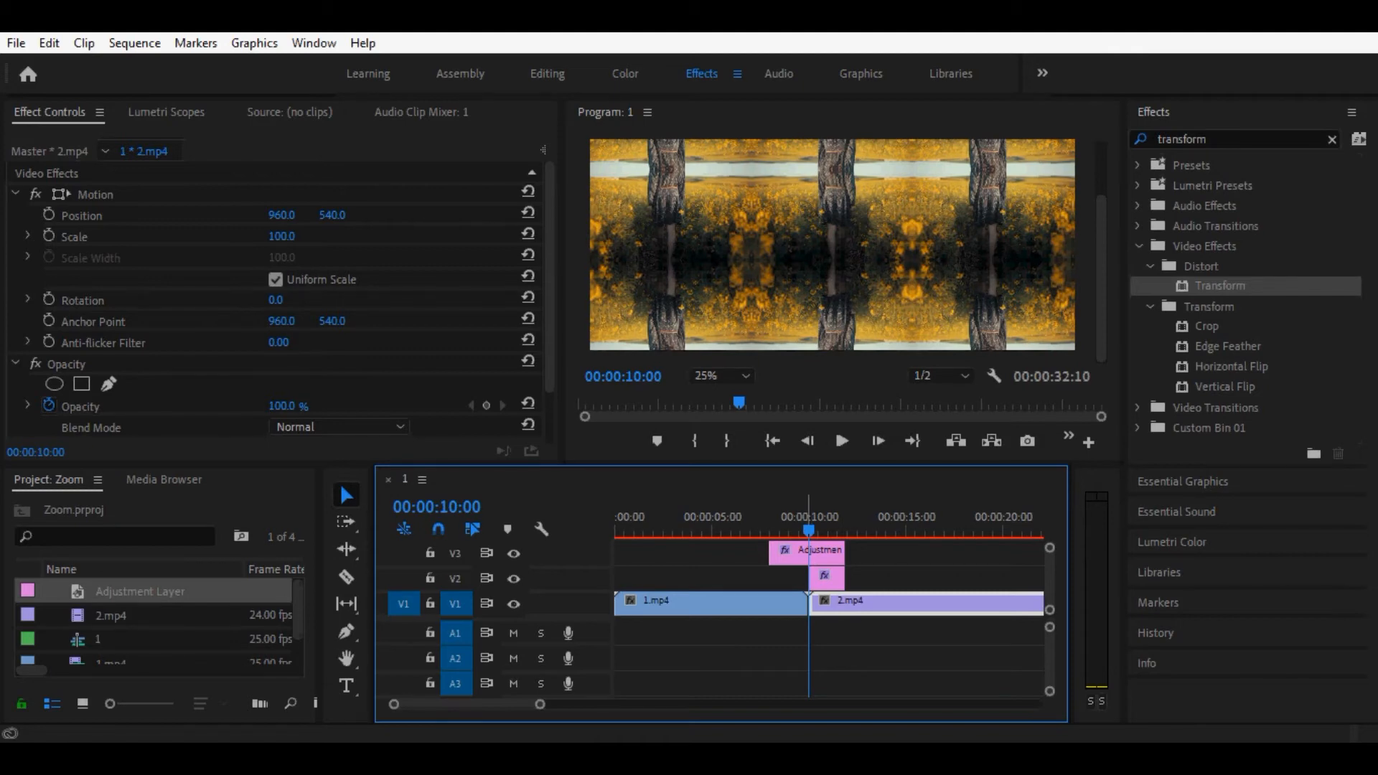
Add a second Scale keyframe to the V3 adjustment layer's Transform effect seven frames past the cut, at 00:00:10:07.
key(Right)
key(Right)
key(Right)
key(Right)
key(Right)
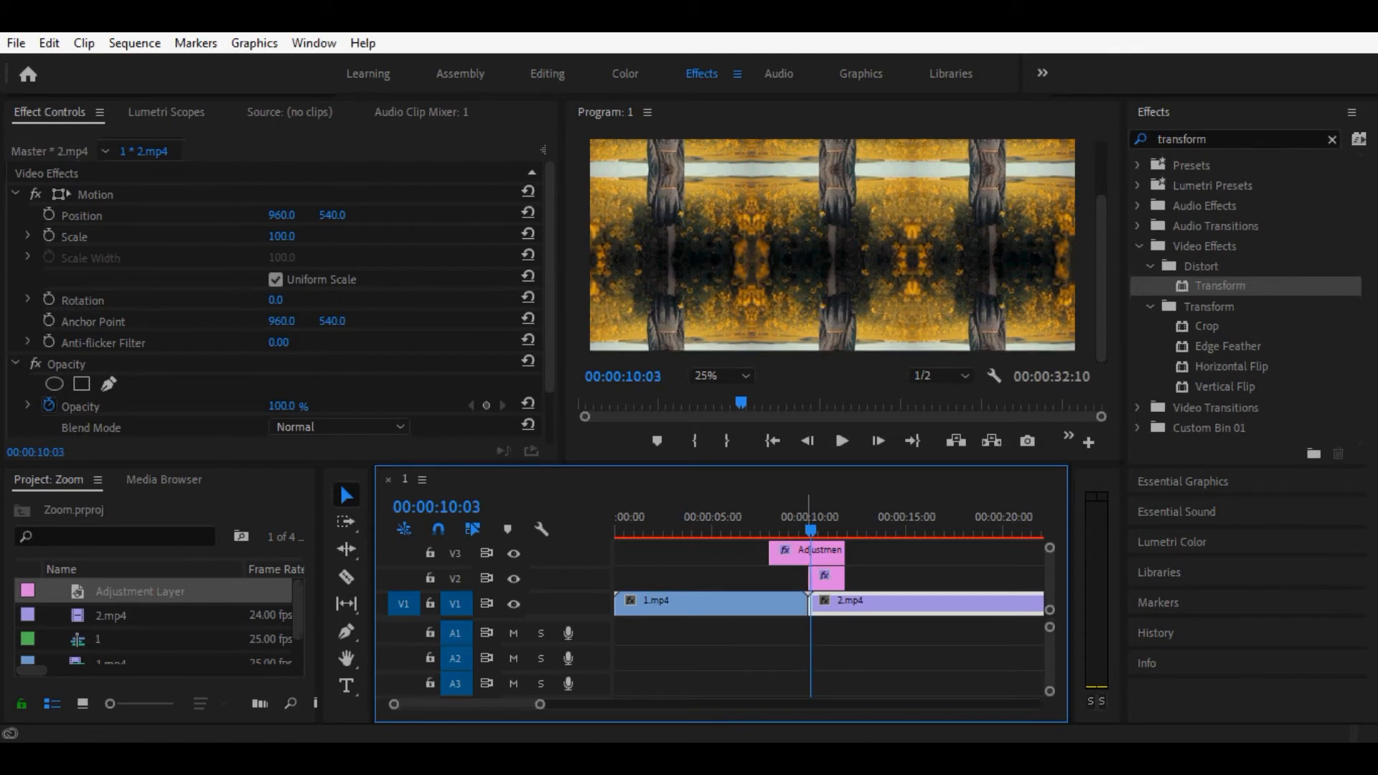
key(Right)
key(Right)
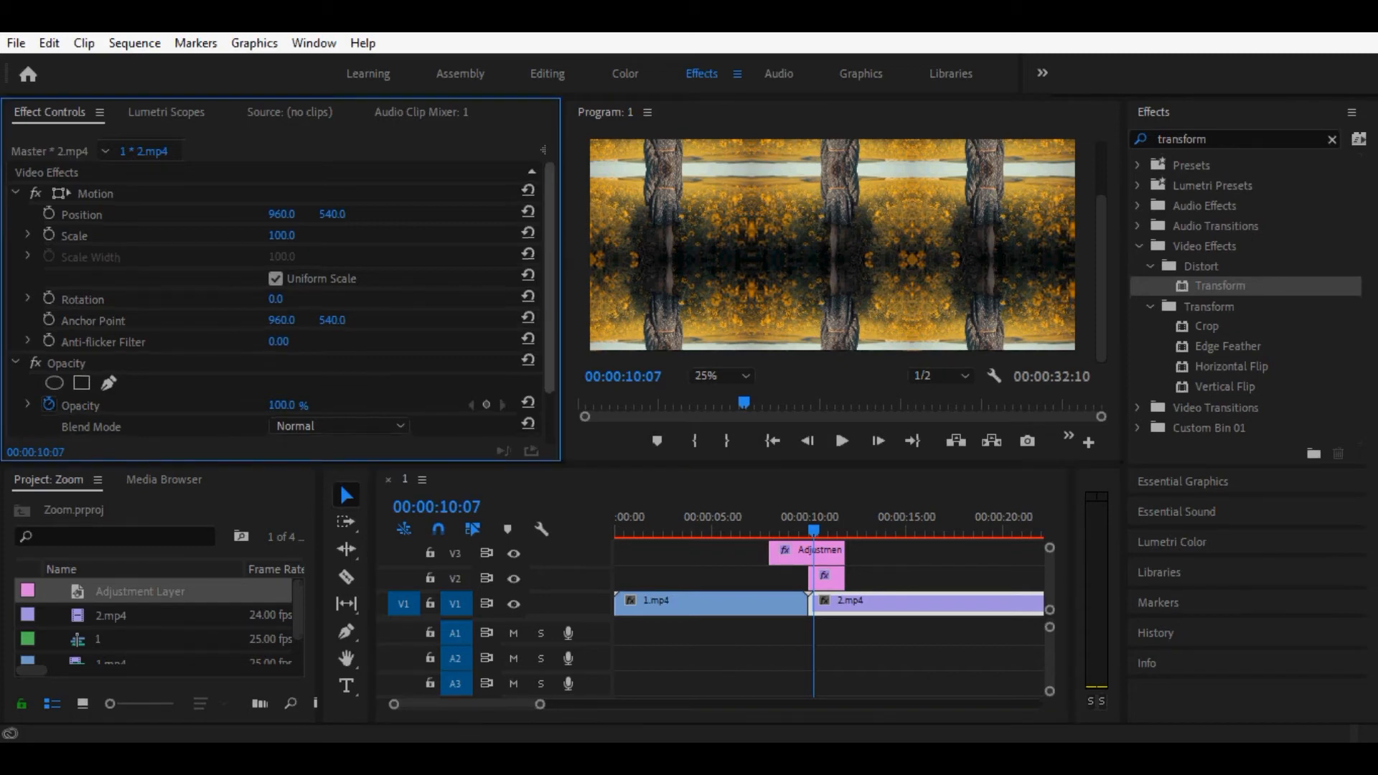
scroll(273, 301, down, 3)
click(807, 553)
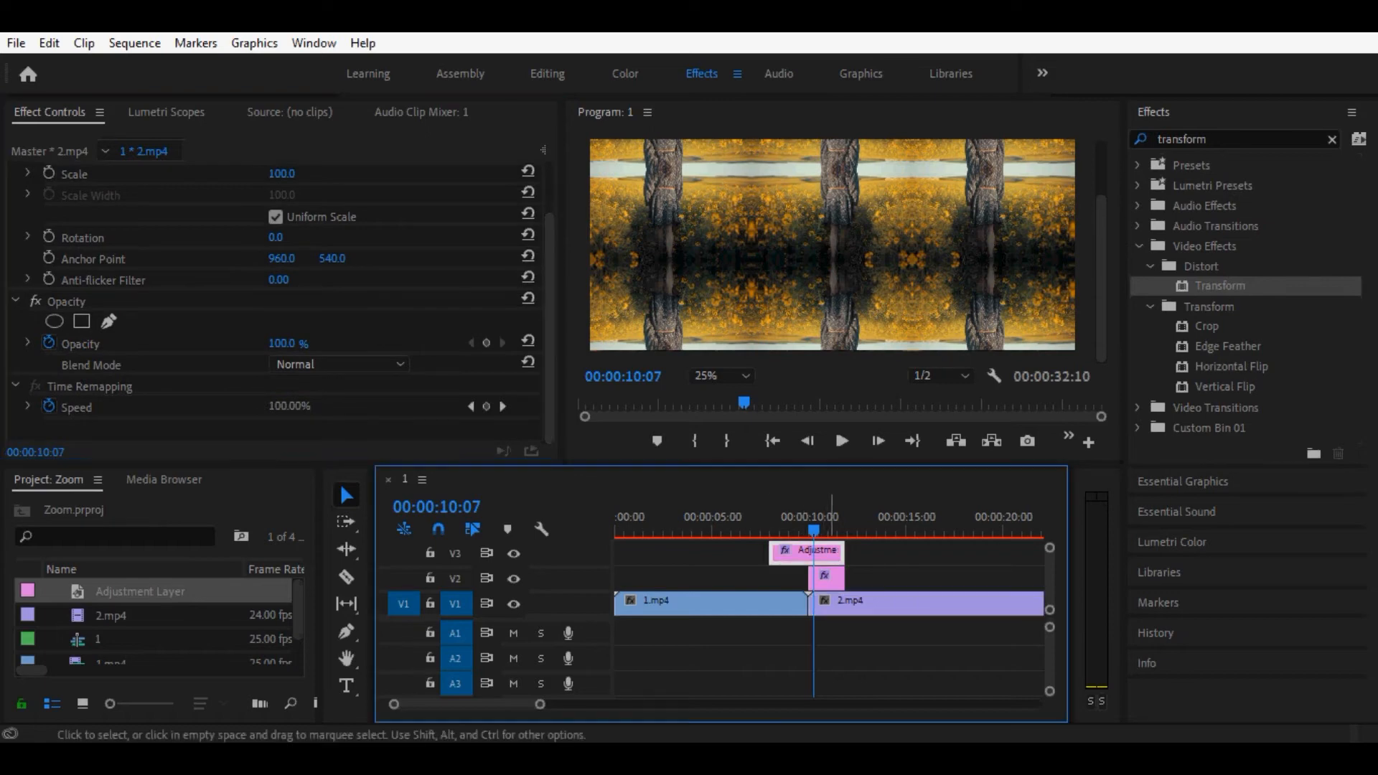
scroll(273, 301, down, 5)
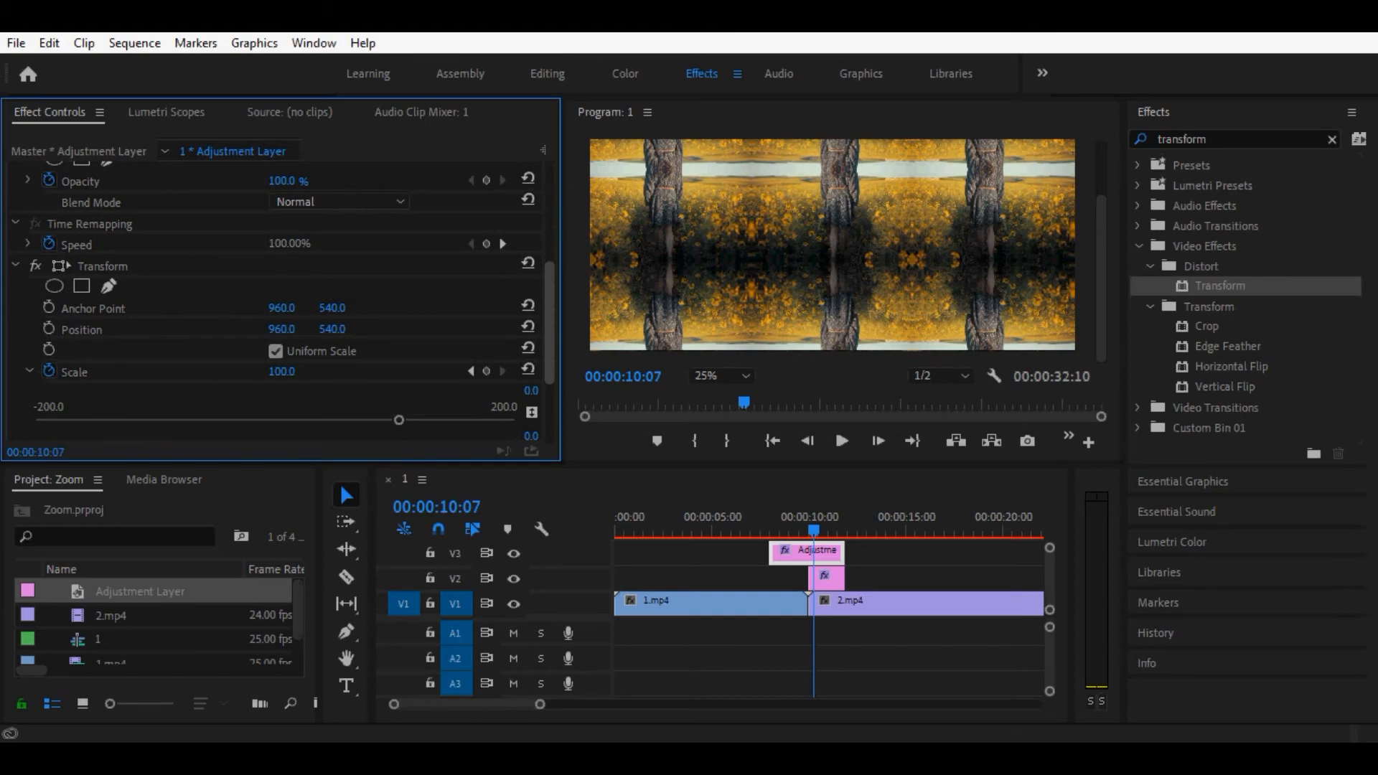
scroll(272, 301, down, 2)
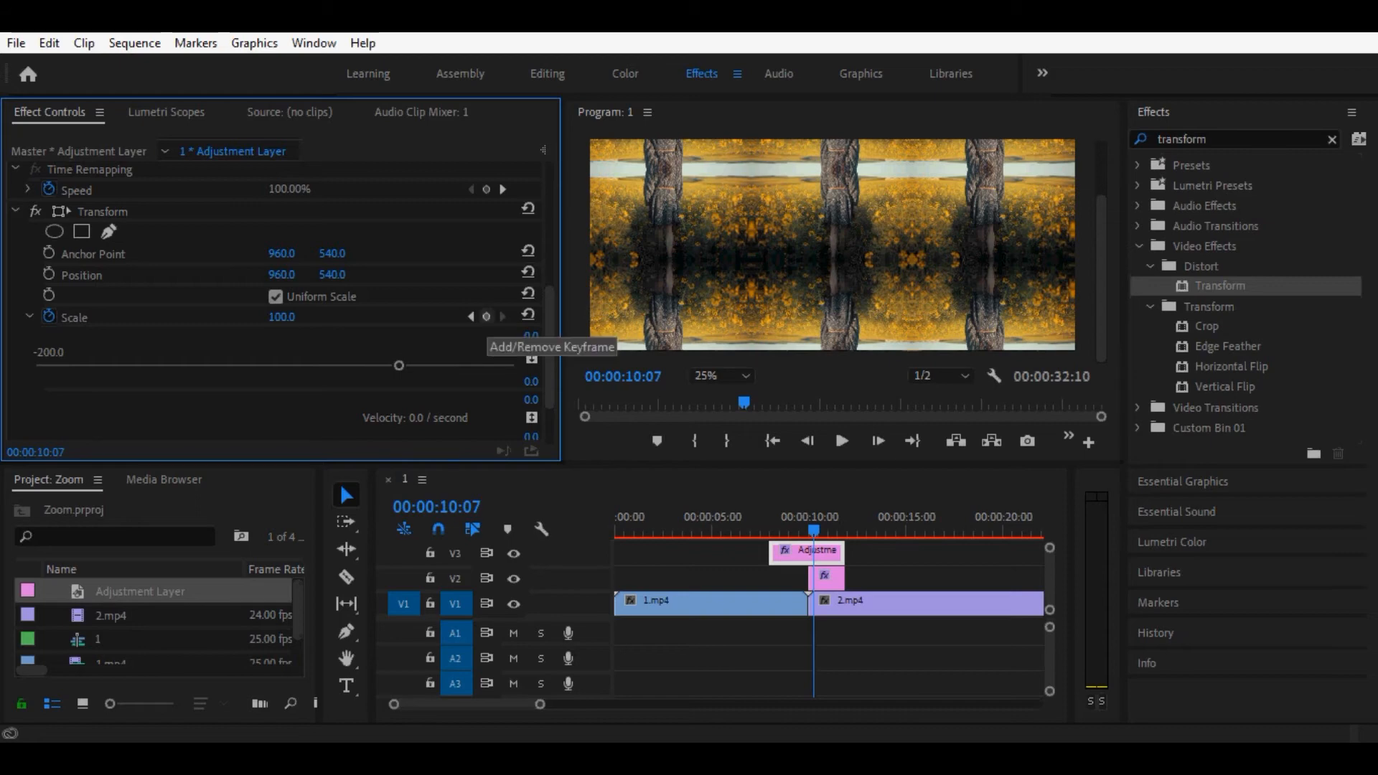
click(487, 317)
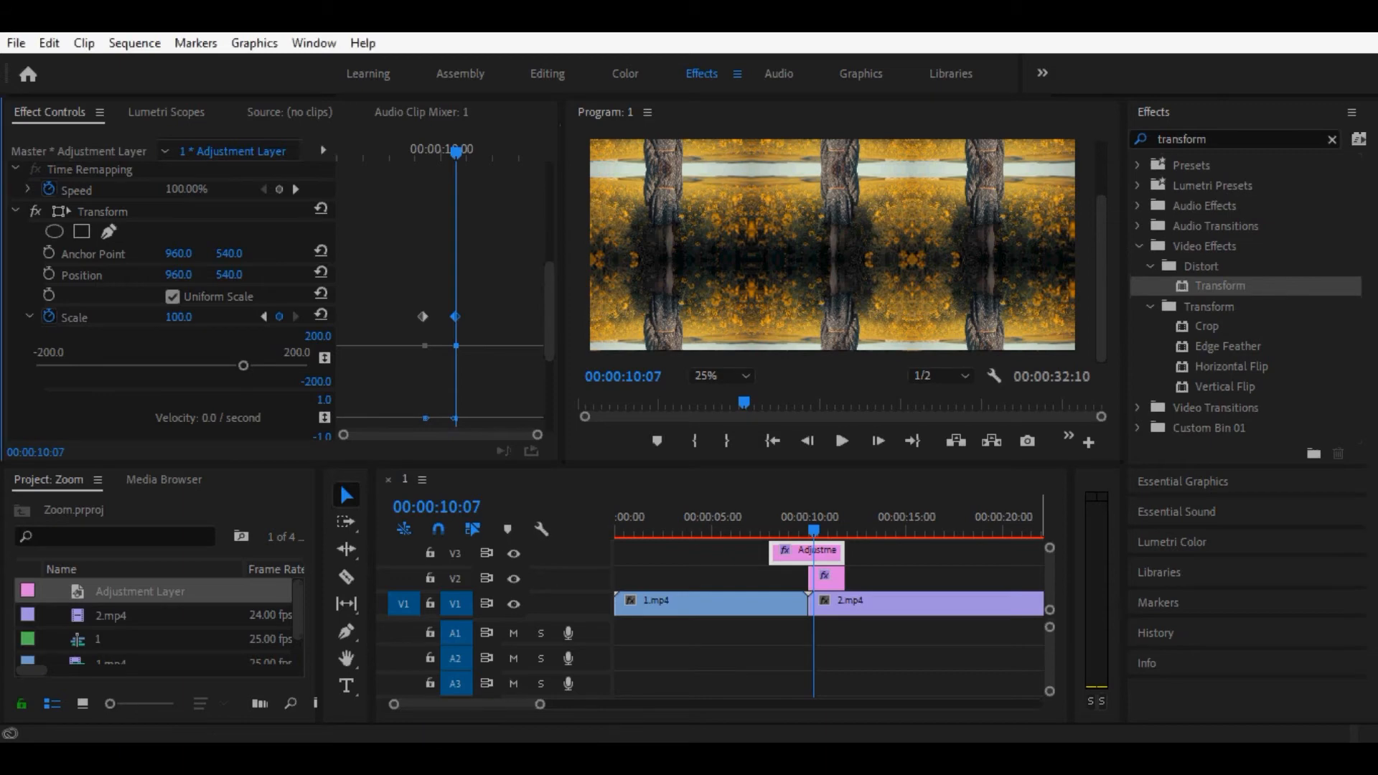
Set the Transform effect's Scale to 300 at the 00:00:10:07 keyframe.
click(179, 318)
text(300)
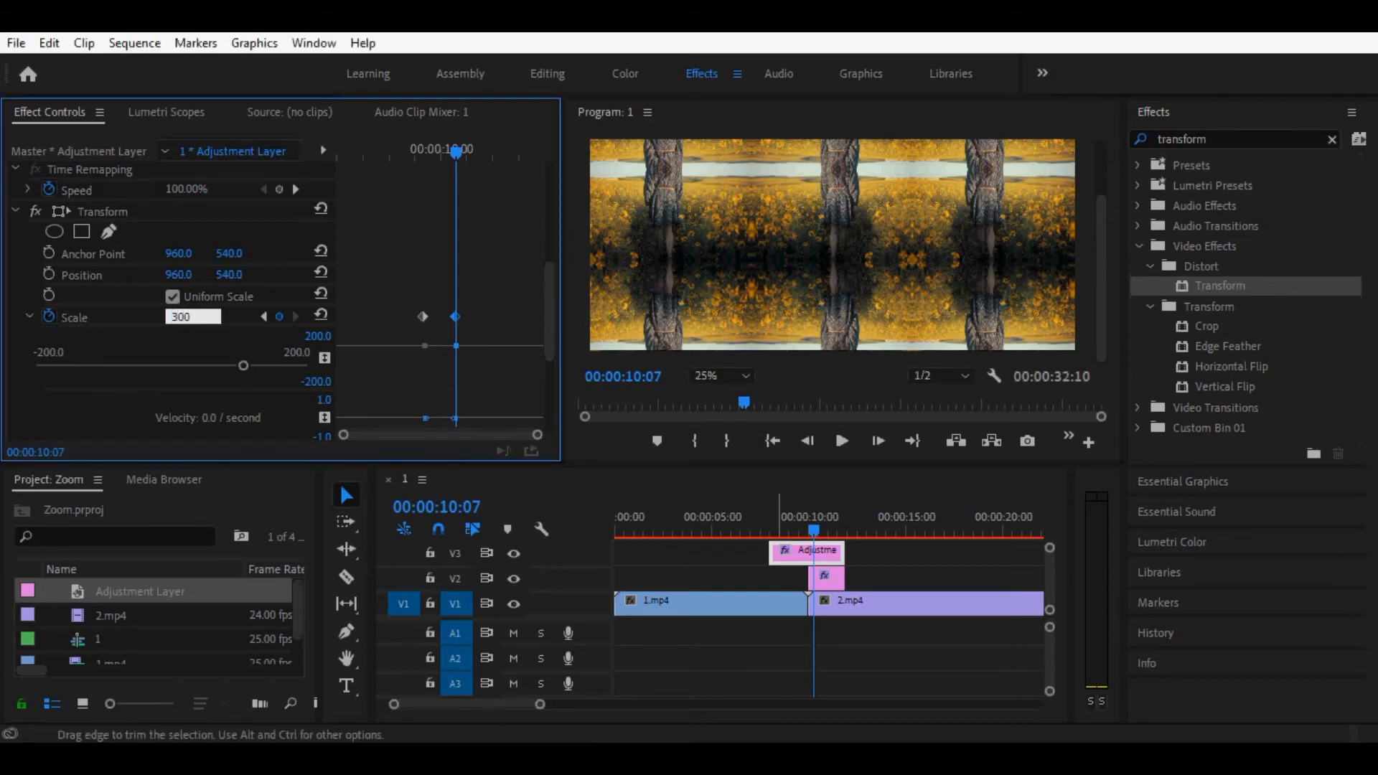
click(832, 502)
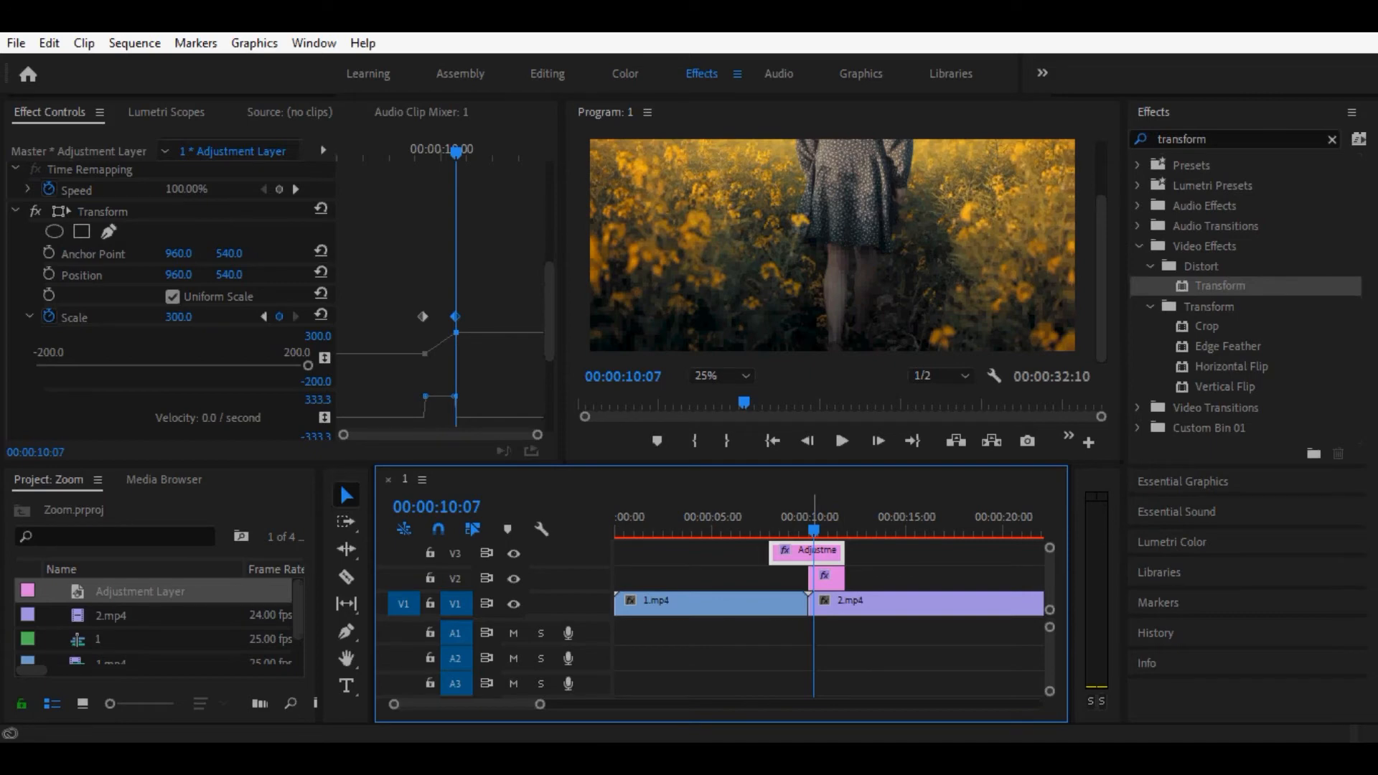
mouse_move(814, 530)
mouse_down()
mouse_move(792, 529)
mouse_move(813, 530)
mouse_up()
Try turning off Use Composition's Shutter Angle in the Transform effect and entering a custom Shutter Angle.
scroll(287, 302, down, 5)
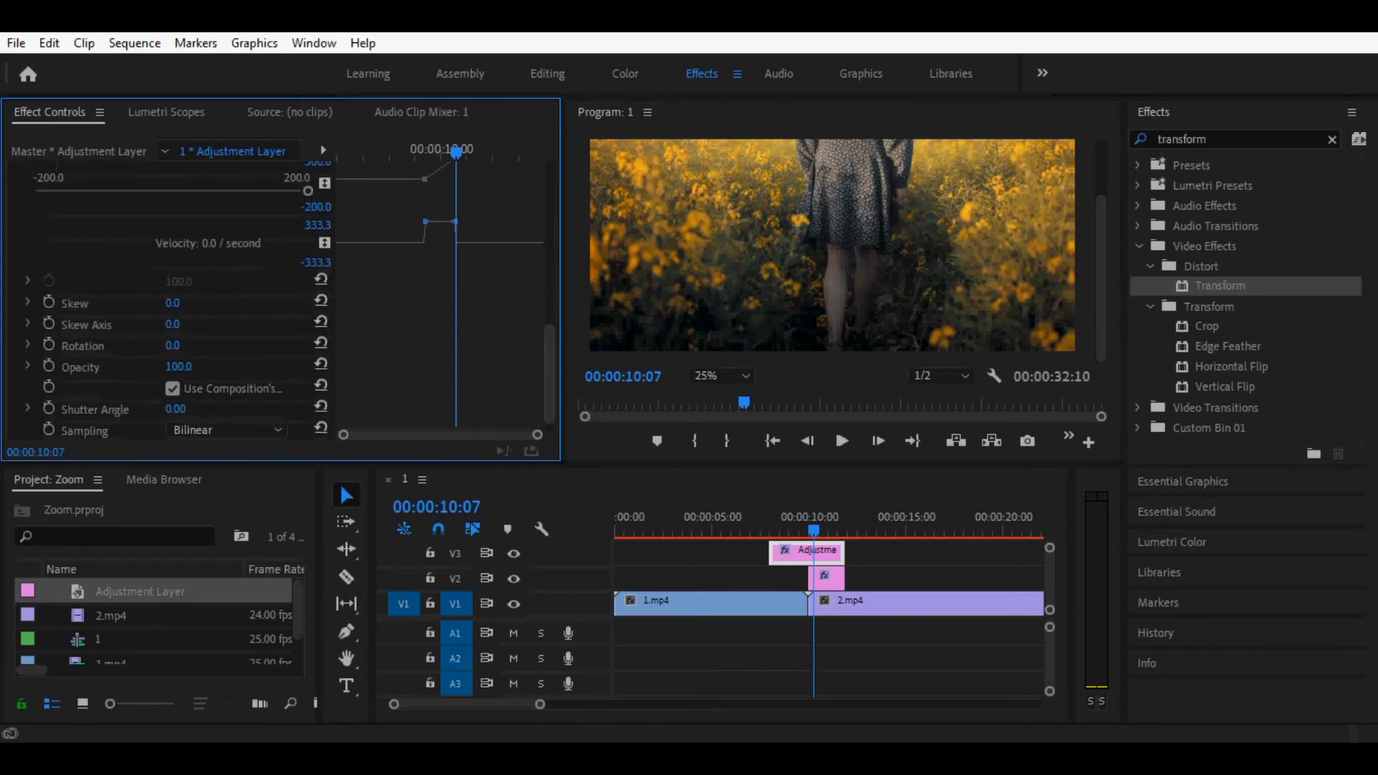
click(172, 388)
scroll(295, 299, down, 1)
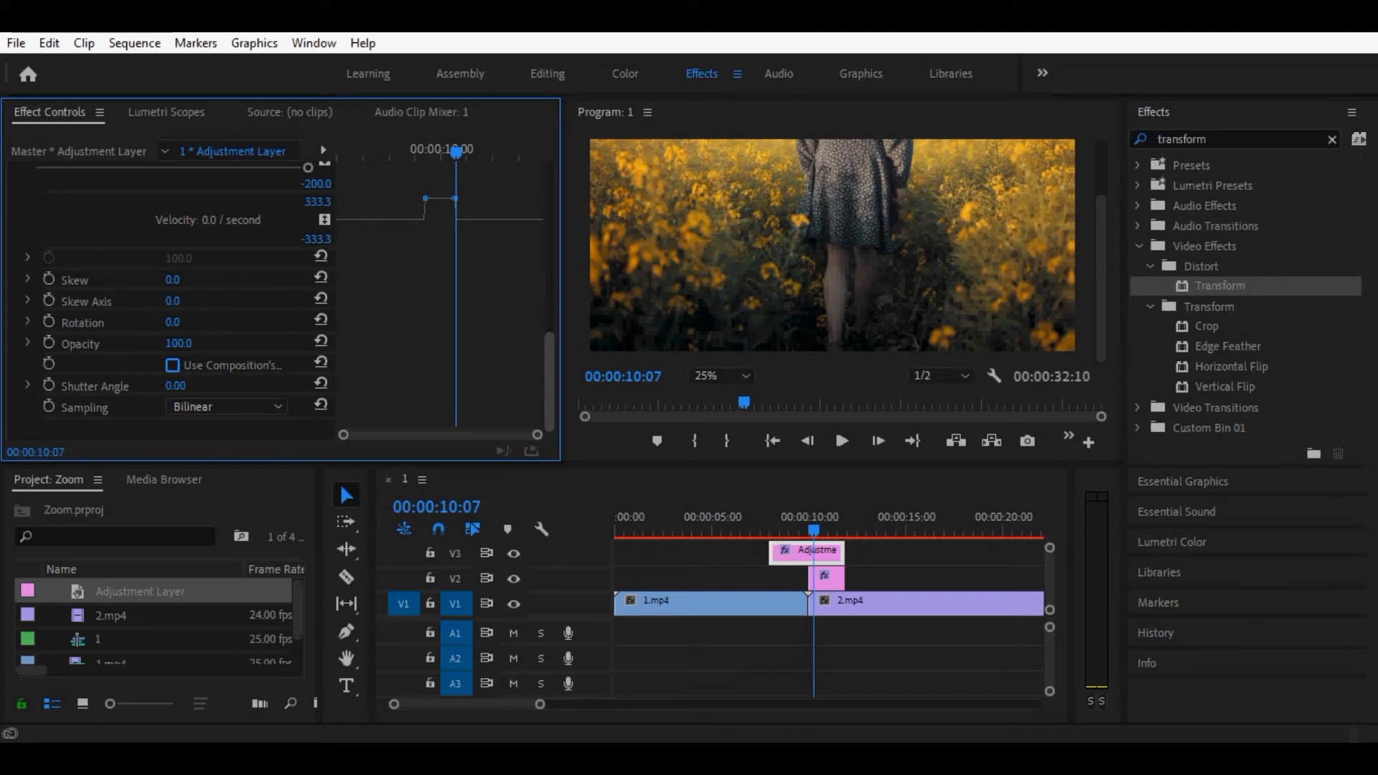
click(175, 386)
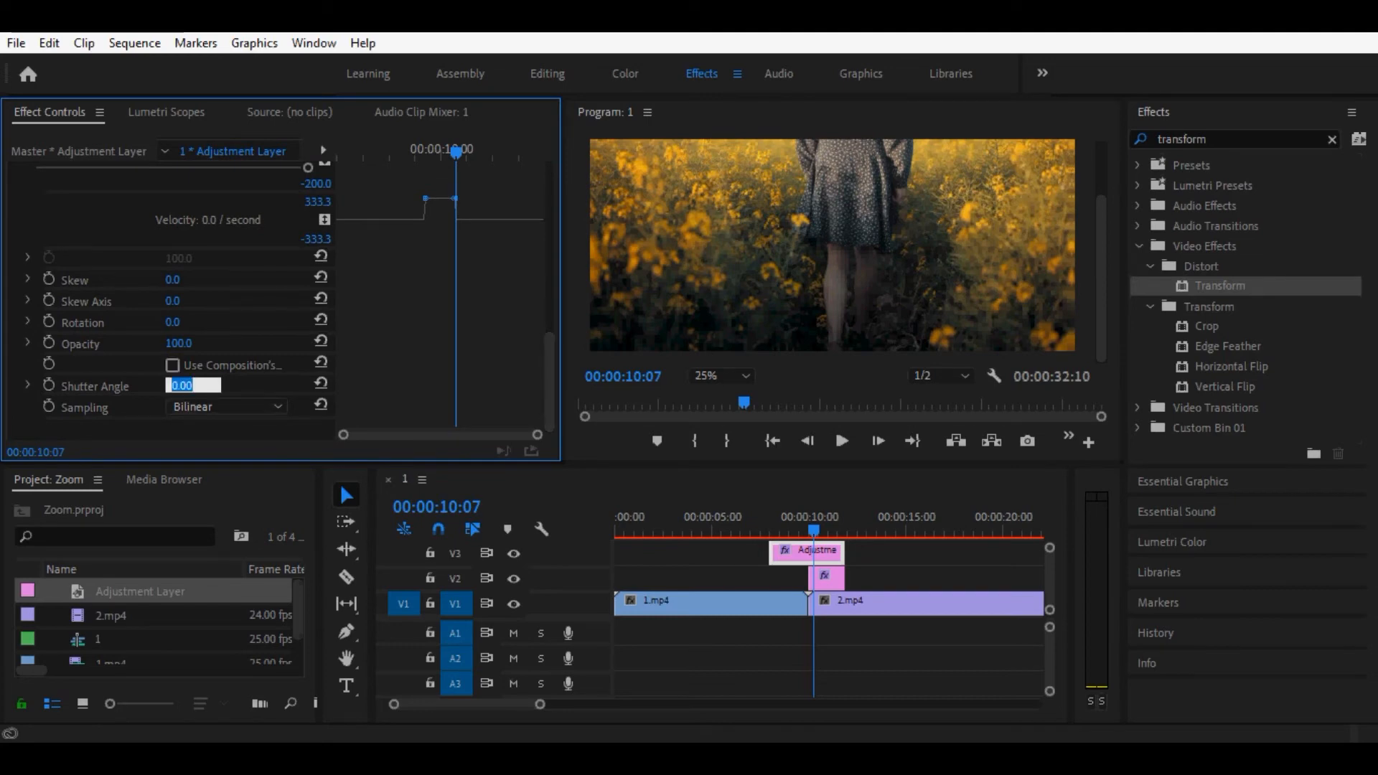
text(300)
text(6)
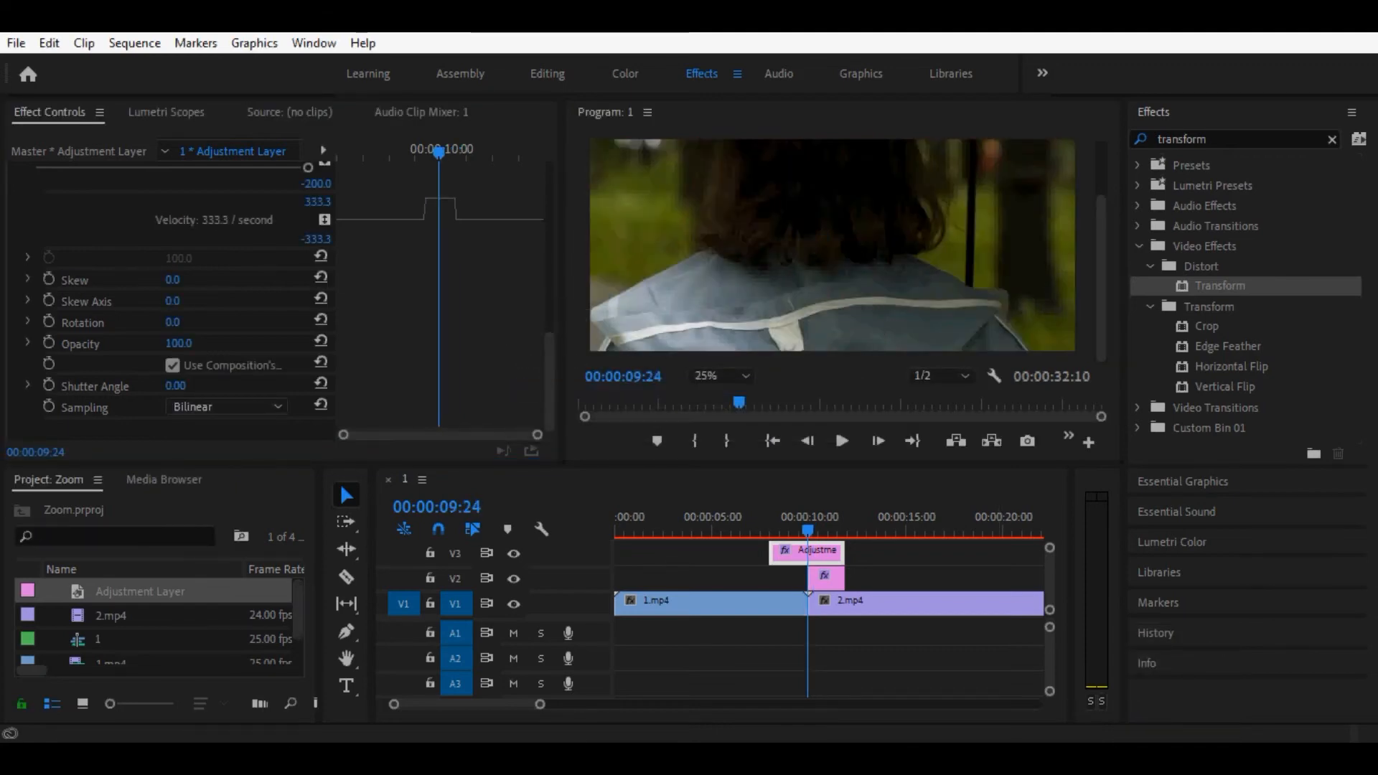
click(1178, 759)
key(Escape)
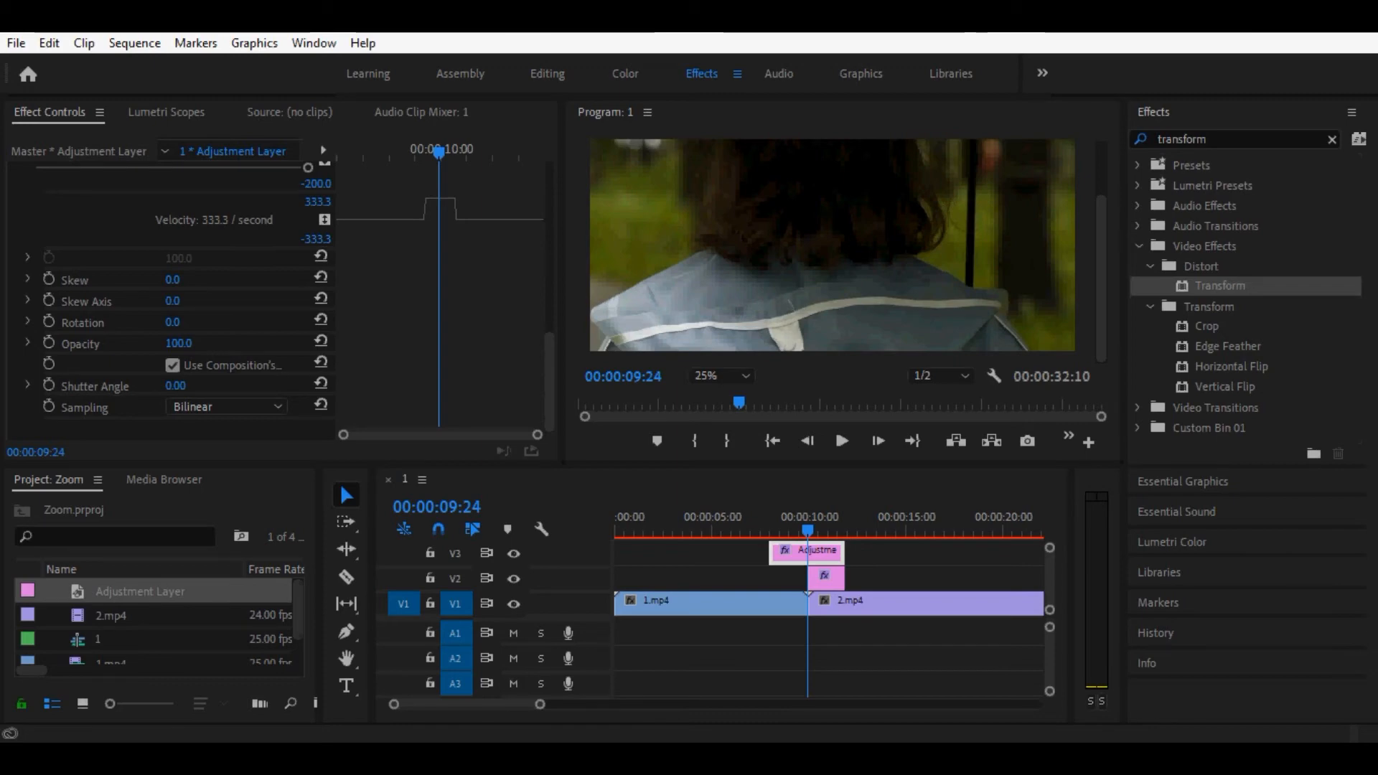
Turn off Use Composition's Shutter Angle in the Transform effect and set its Shutter Angle to 360.
click(172, 366)
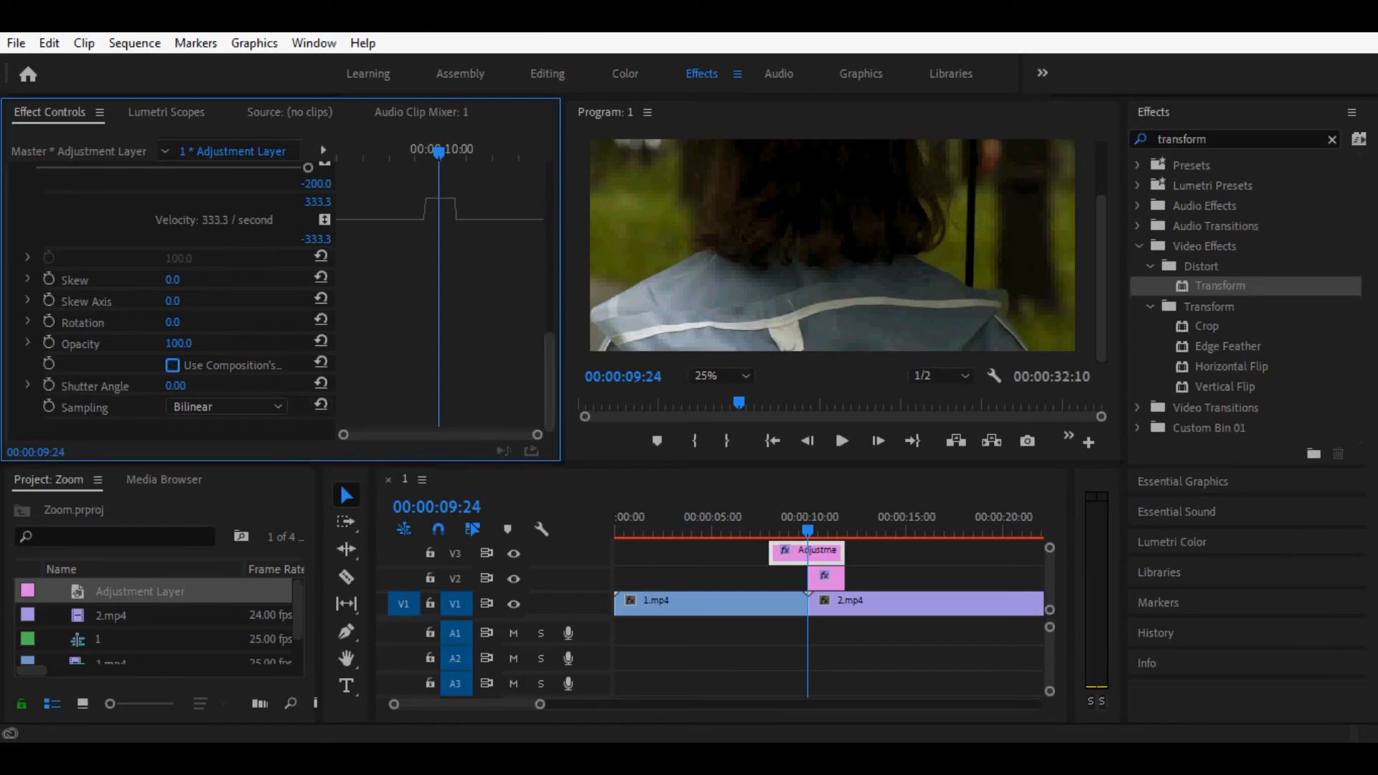
click(176, 386)
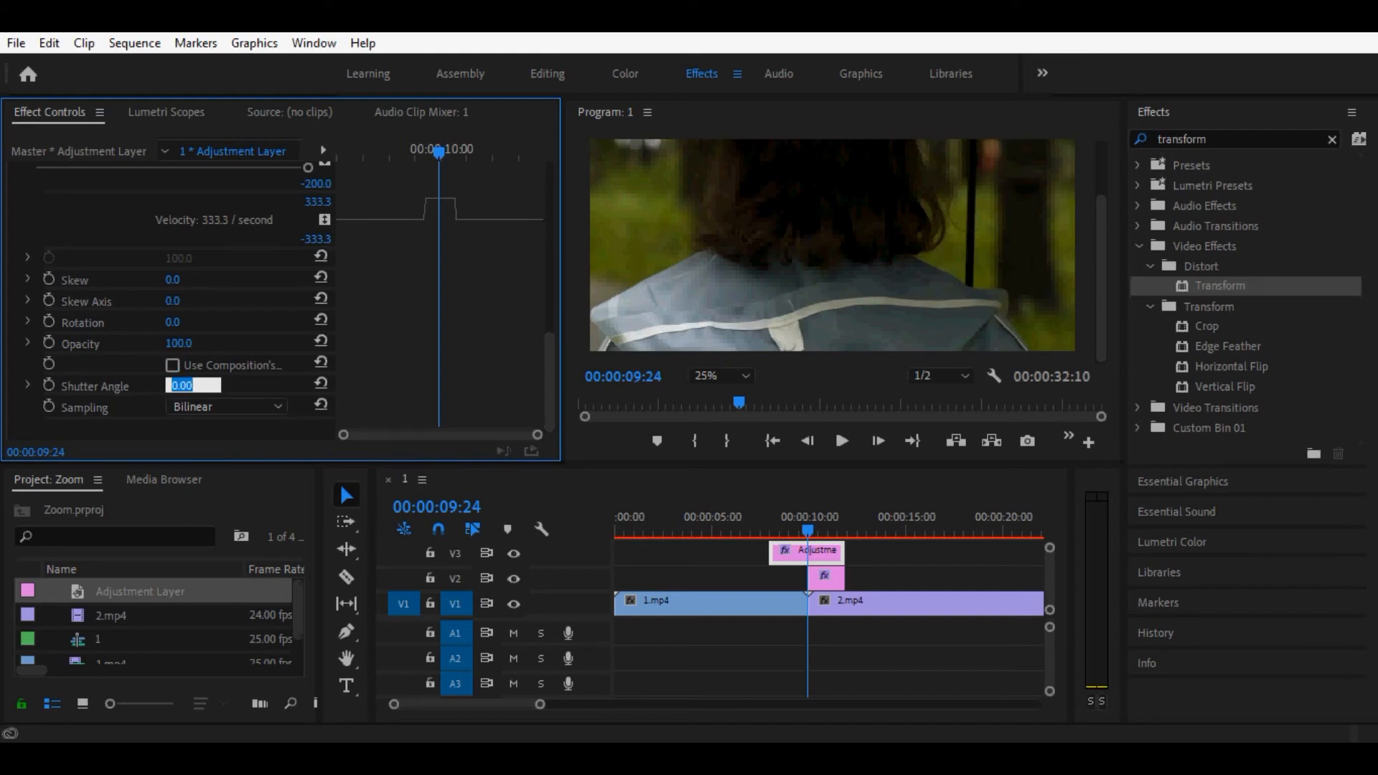
text(360)
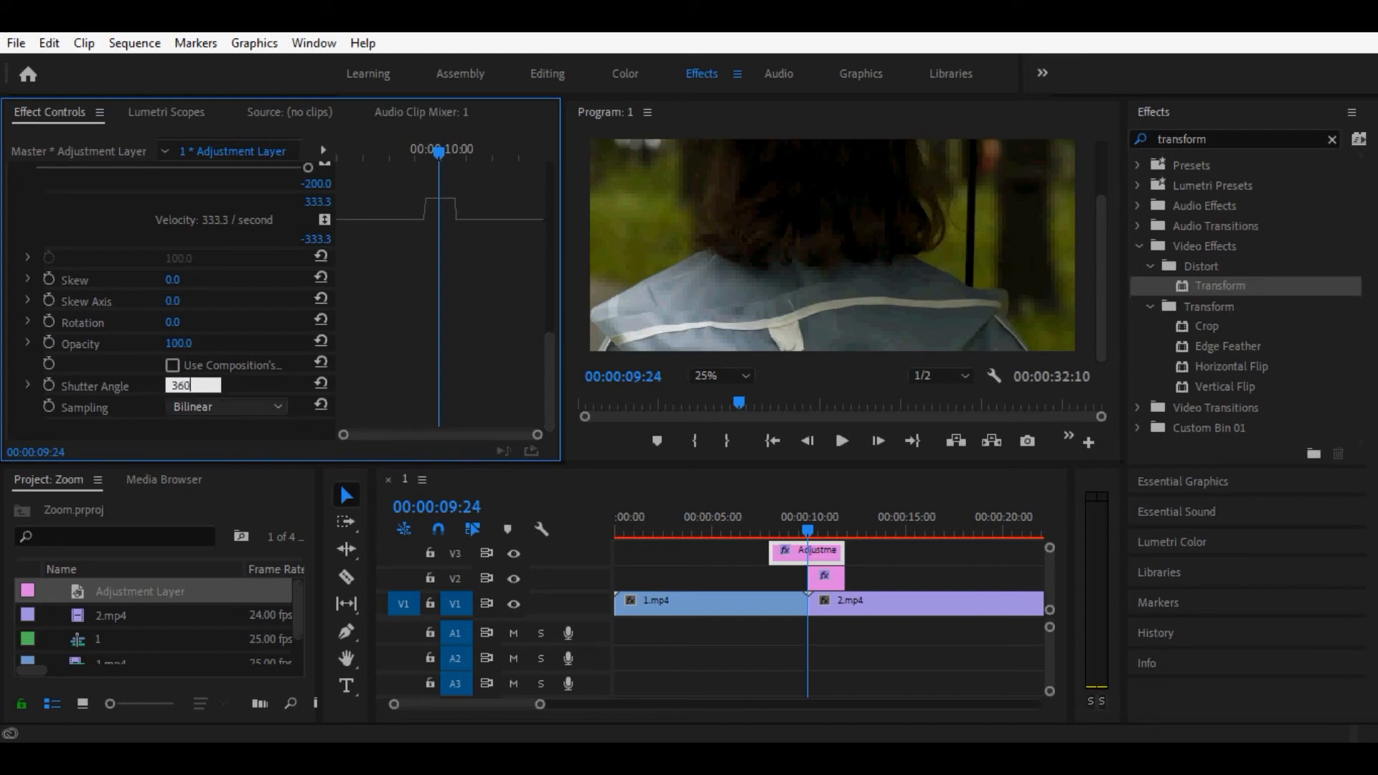
Turn Use Composition's Shutter Angle on and off again to compare the motion blur at 00:00:09:24.
click(172, 365)
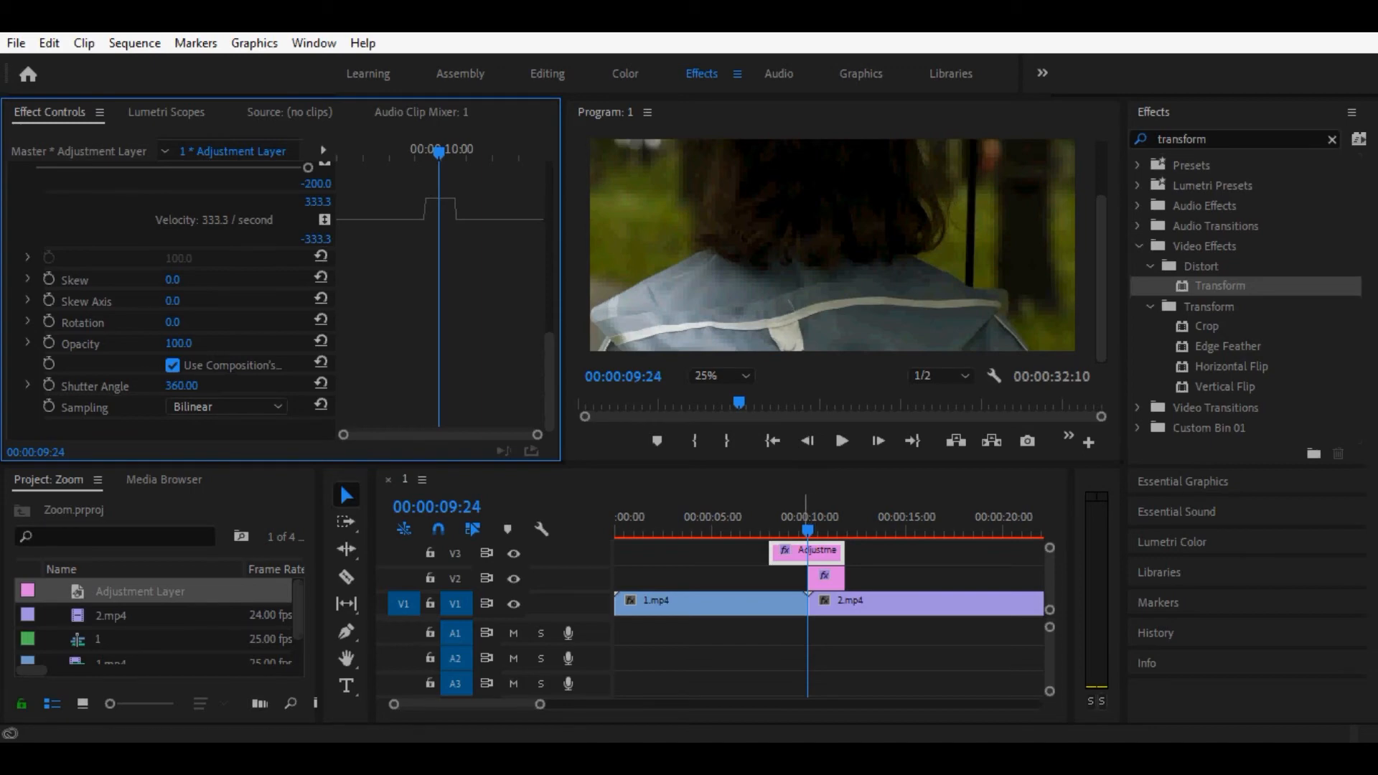
mouse_move(808, 532)
mouse_down()
mouse_move(792, 531)
mouse_move(808, 531)
mouse_up()
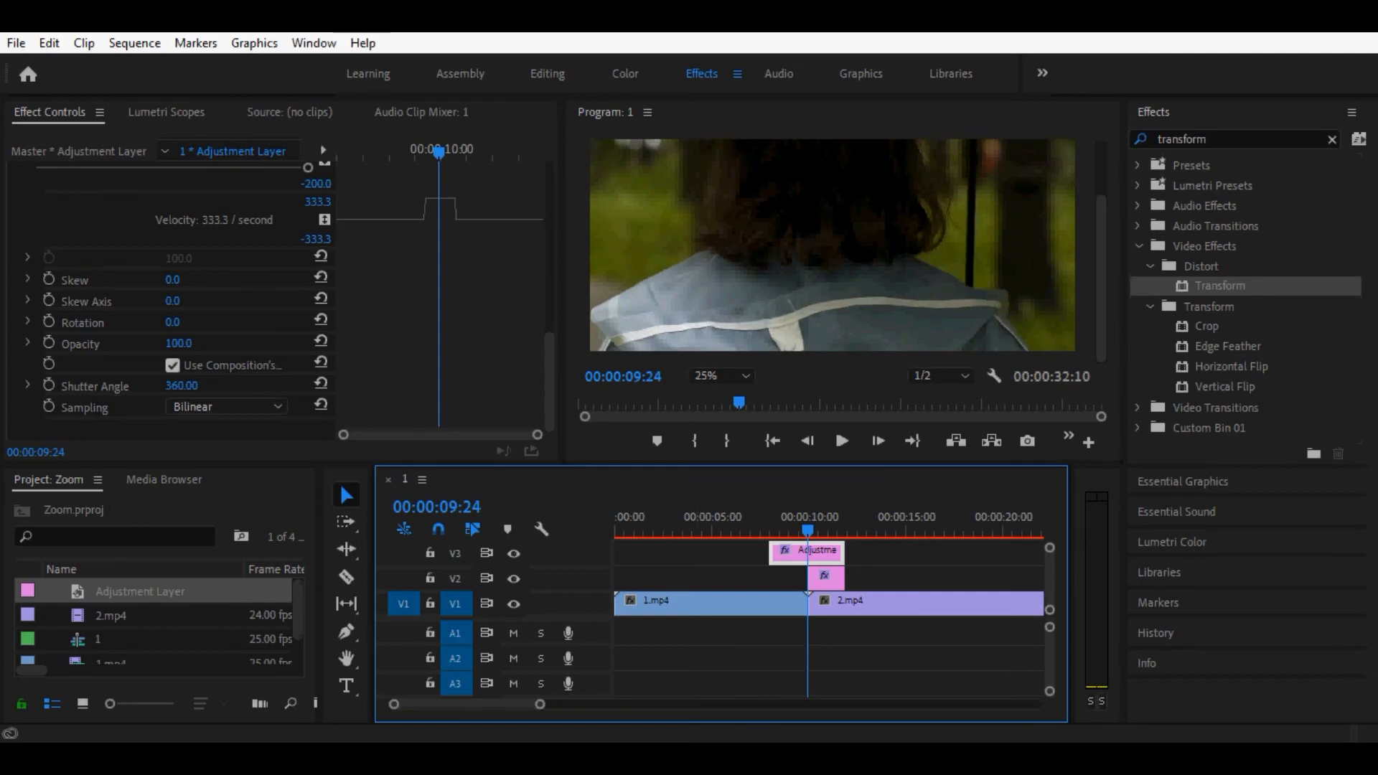
click(172, 365)
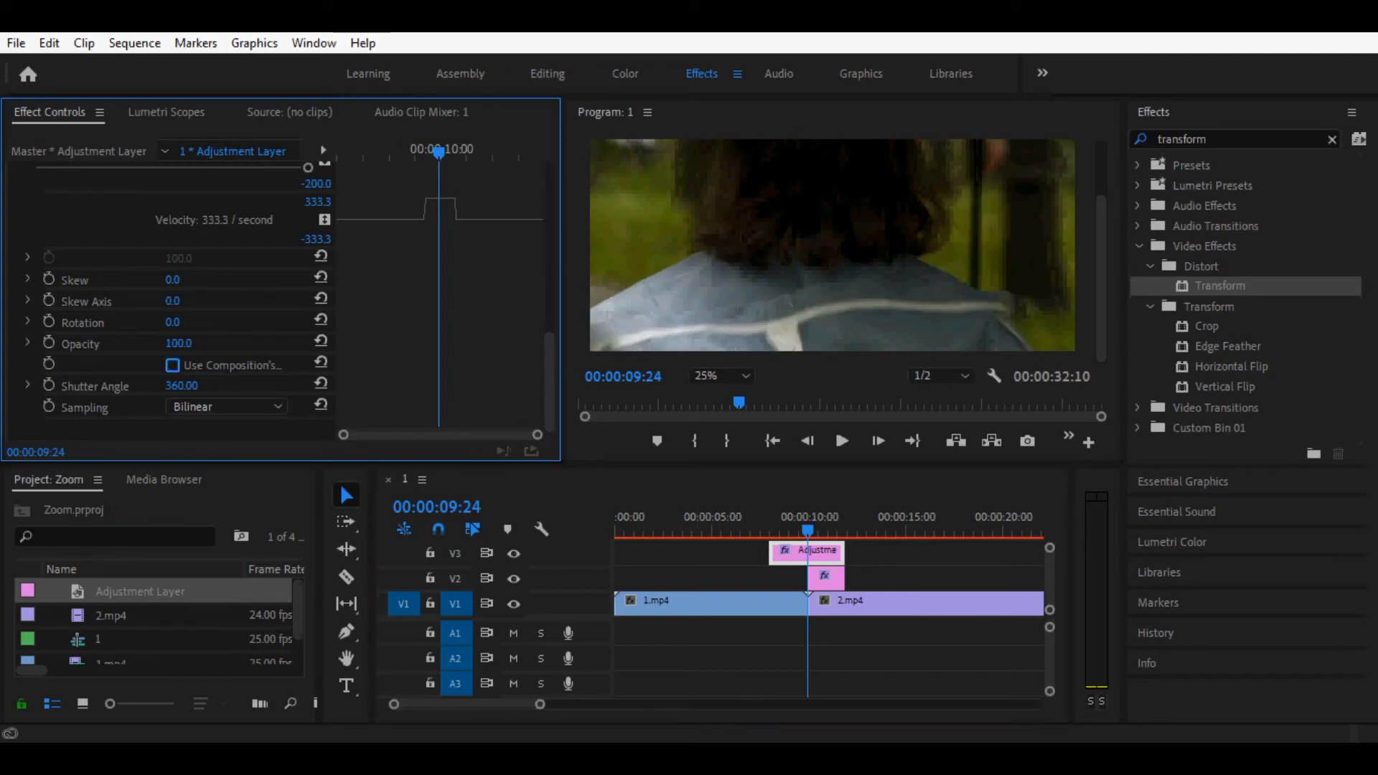
Step frame by frame through the end of 1.mp4 up to the cut at 00:00:10:00 to examine the zoom's motion blur.
key(shift+3)
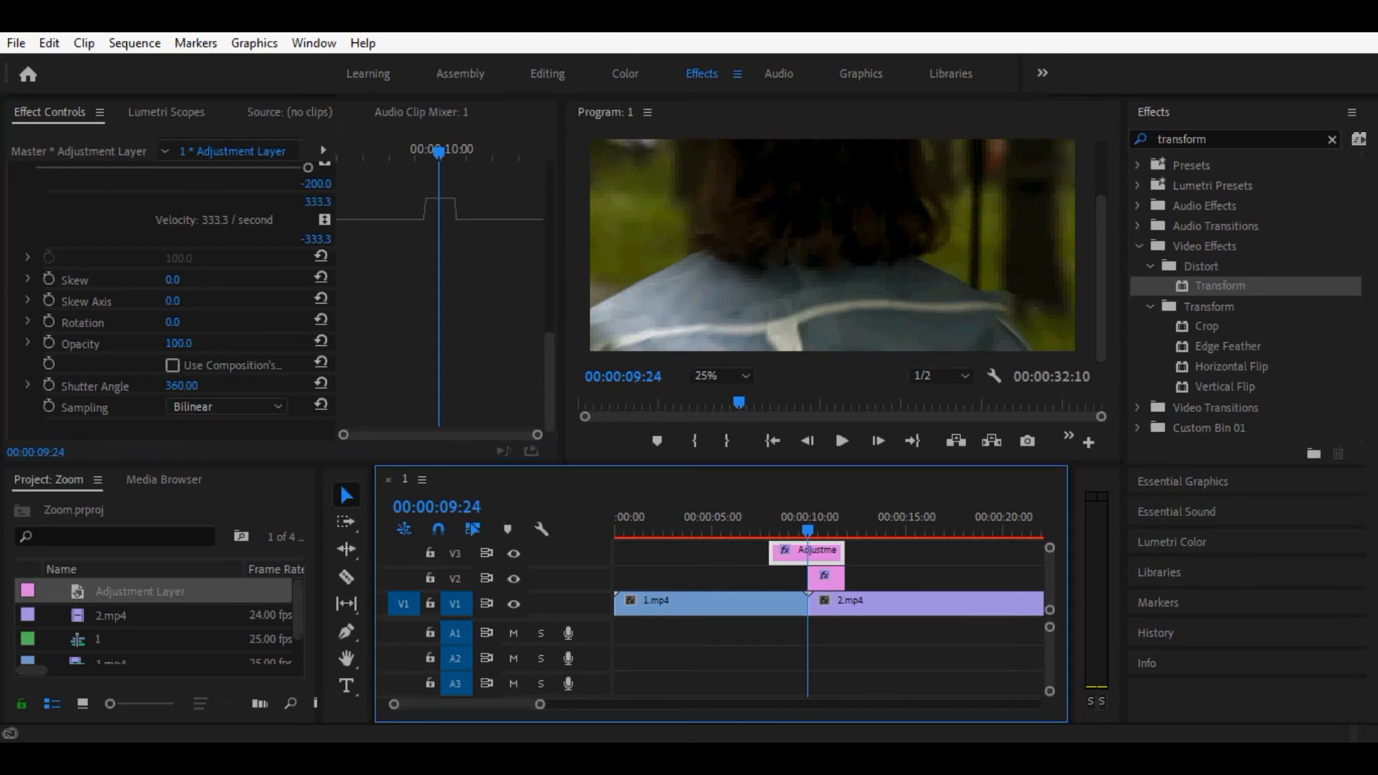
key(shift+Right)
key(Left)
key(Left)
key(Left)
key(Left)
key(Left)
key(Left)
key(Left)
key(Left)
key(Left)
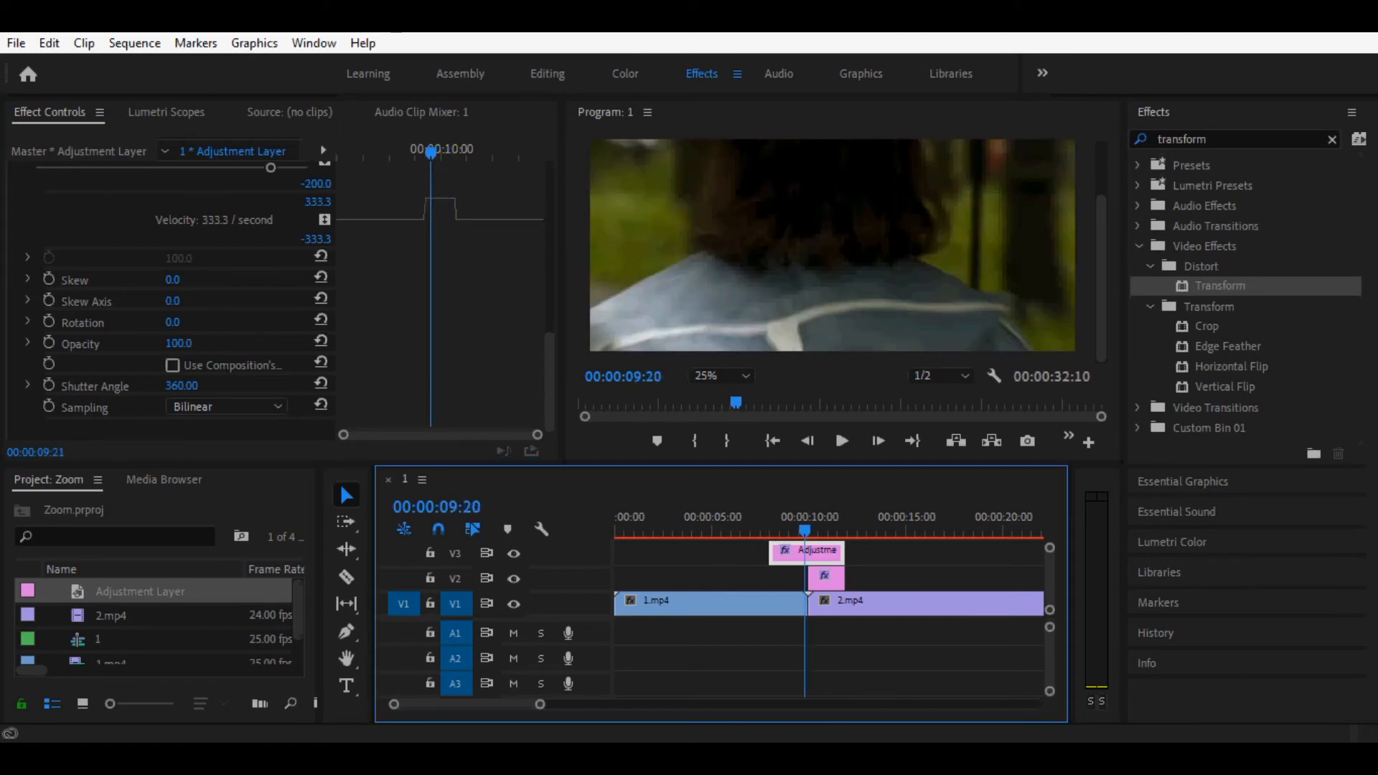
key(Left)
key(Left)
key(Left)
key(Left)
key(Left)
key(Left)
key(Left)
key(Right)
key(Right)
key(Right)
key(Right)
key(Right)
key(Right)
key(Right)
key(Right)
key(Right)
key(Right)
key(Right)
key(Right)
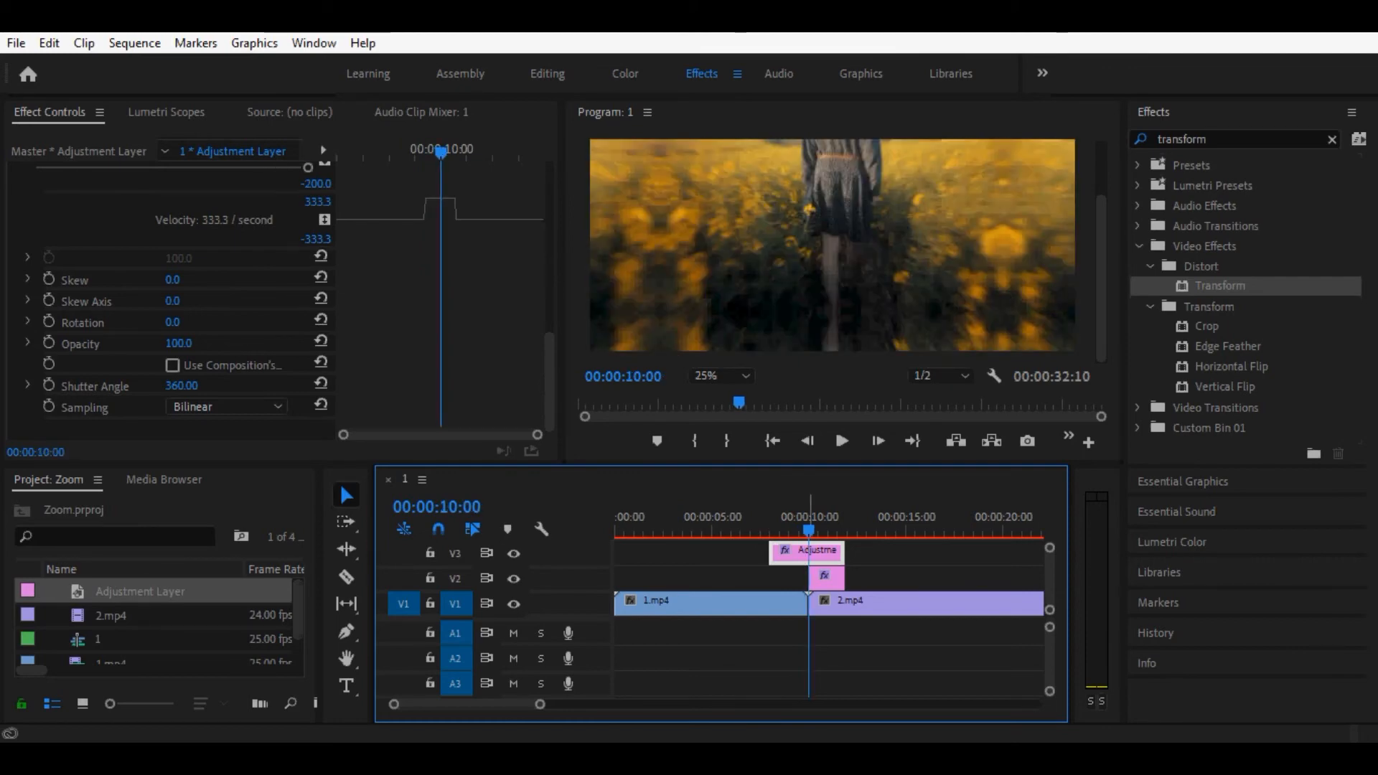
click(1178, 760)
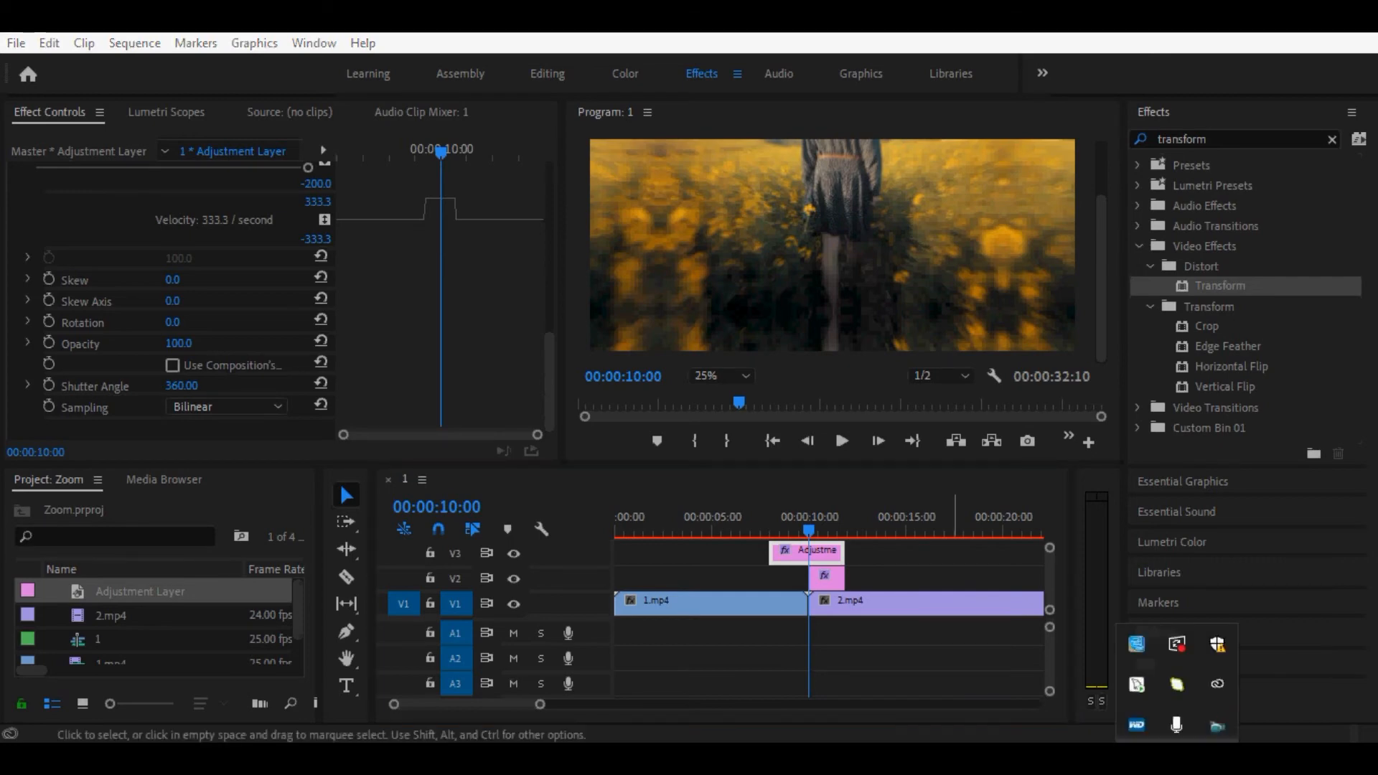
click(926, 604)
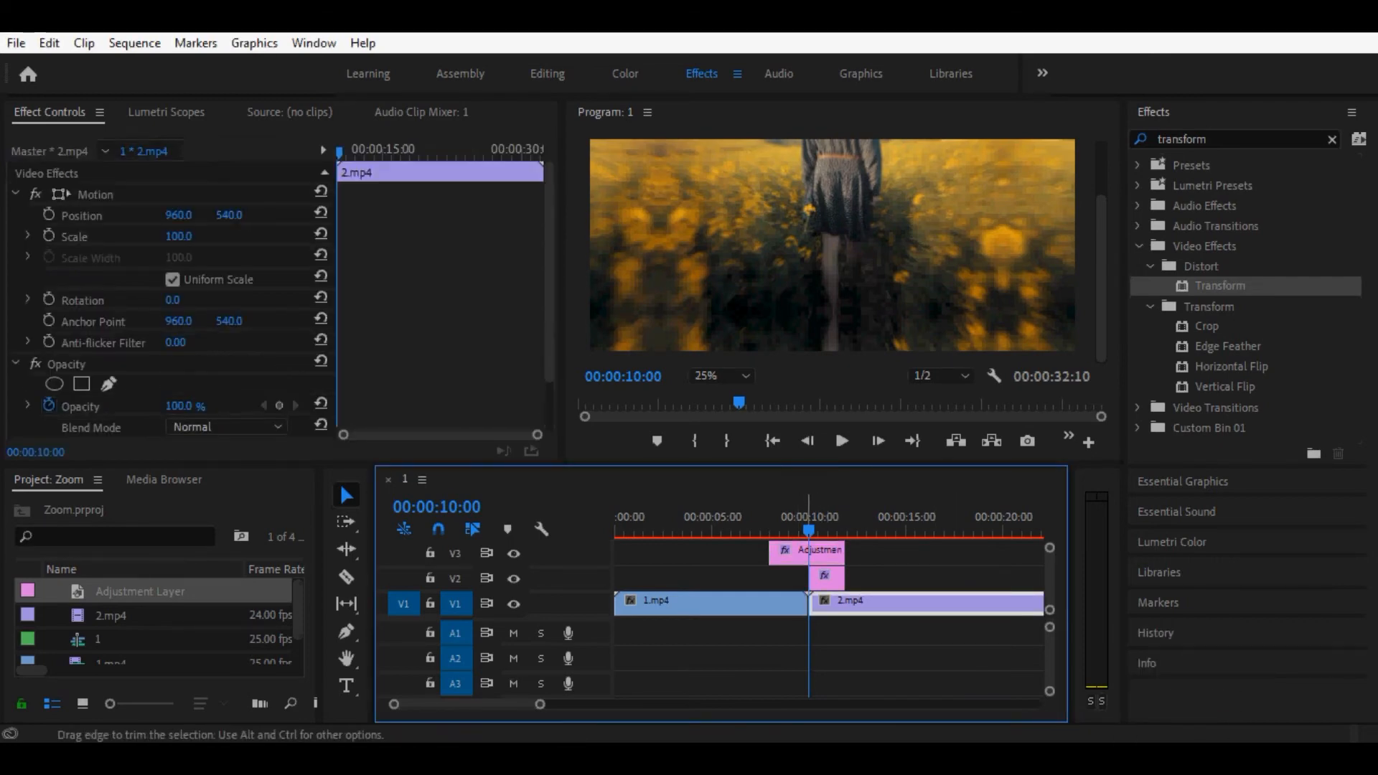
click(818, 552)
click(807, 602)
click(812, 603)
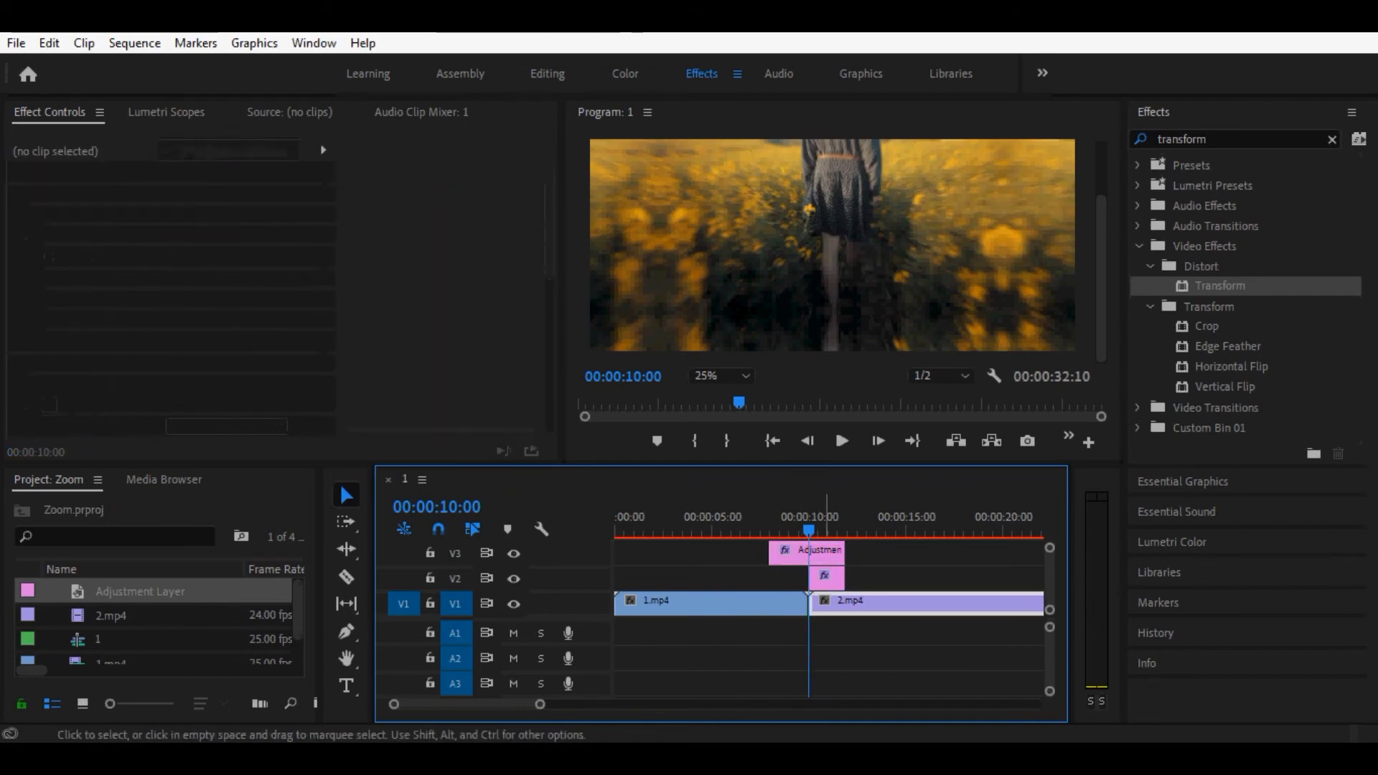
click(805, 603)
click(811, 603)
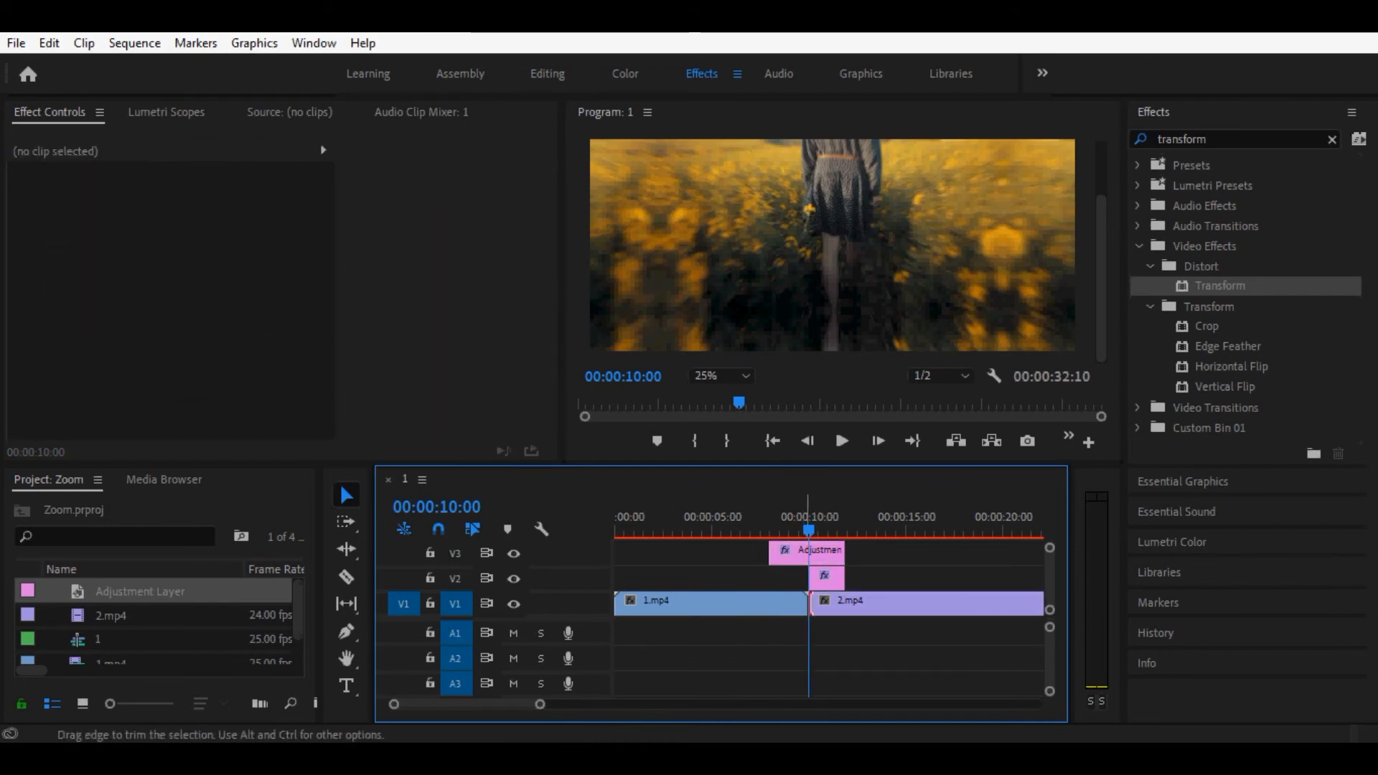
Step frame by frame through the end of 1.mp4, from 00:00:09:17 to 00:00:09:24, to examine the linear zoom.
key(Left)
key(Left)
key(Left)
key(Left)
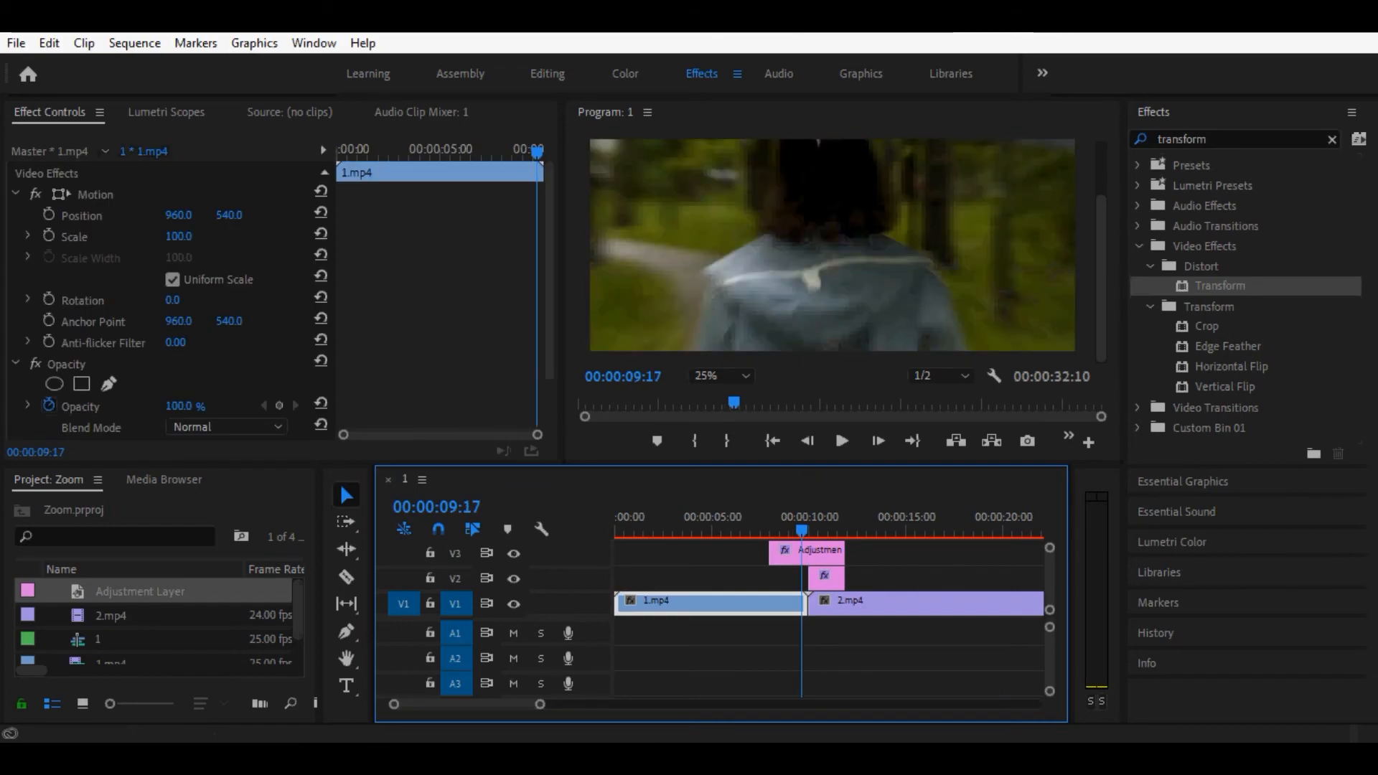
key(Right)
key(Right)
key(Right)
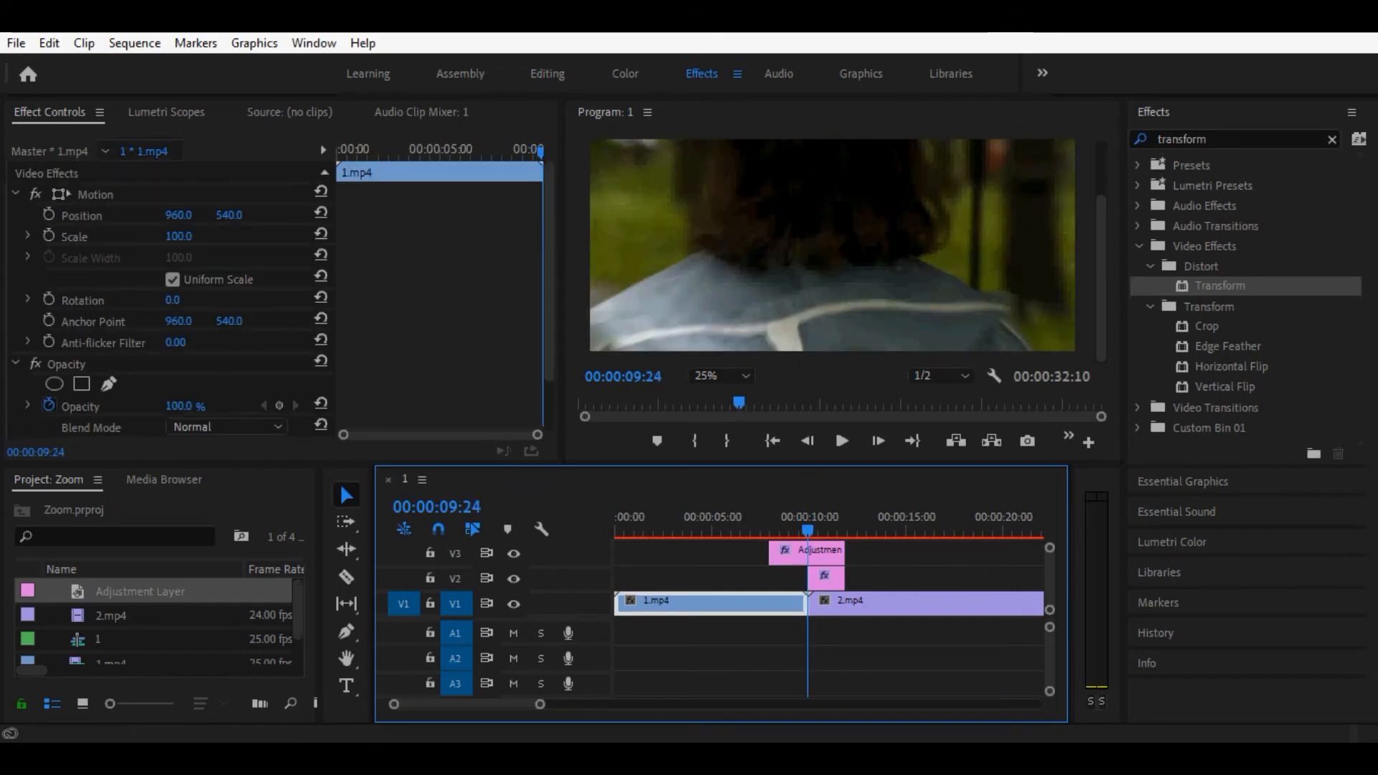
scroll(172, 301, down, 3)
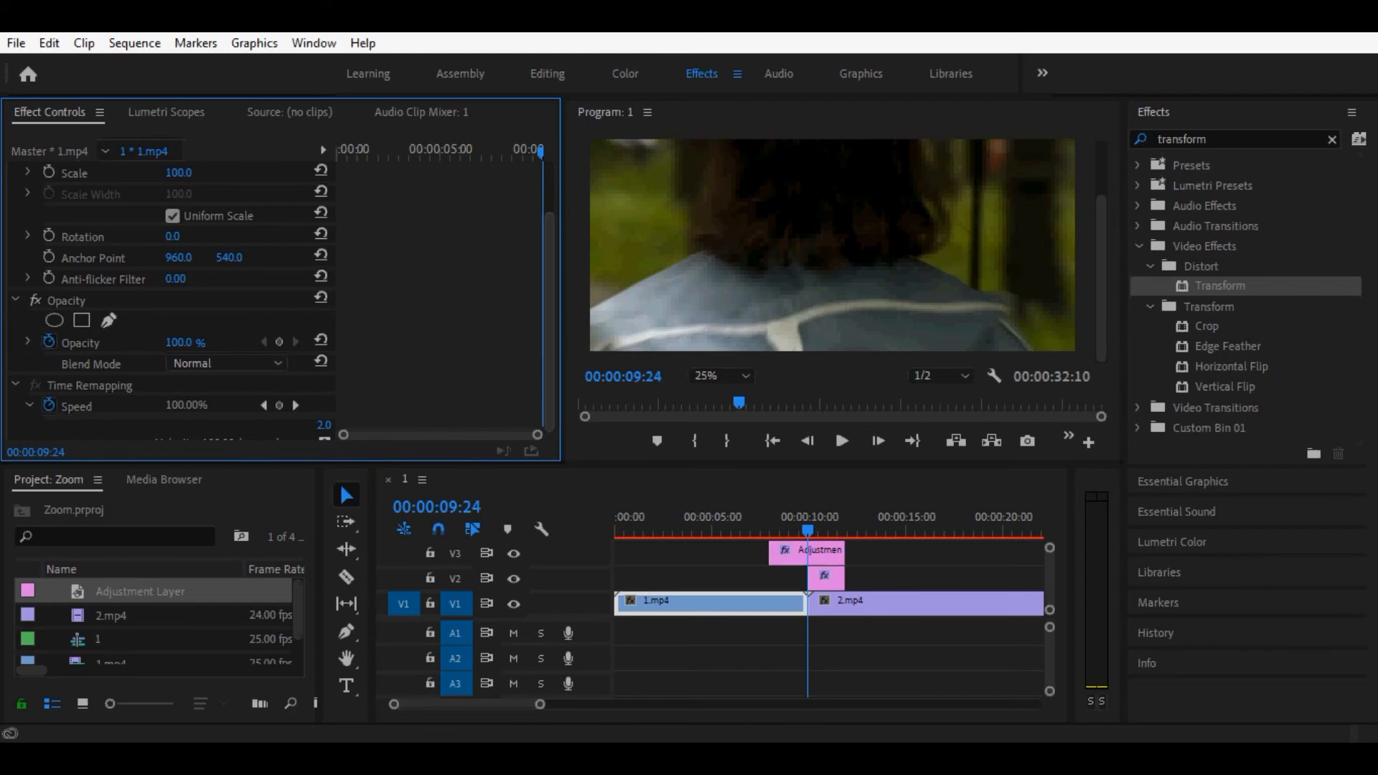
Ease both Transform Scale keyframes on the V3 adjustment layer by shaping their velocity curve to peak between the keyframes.
click(808, 553)
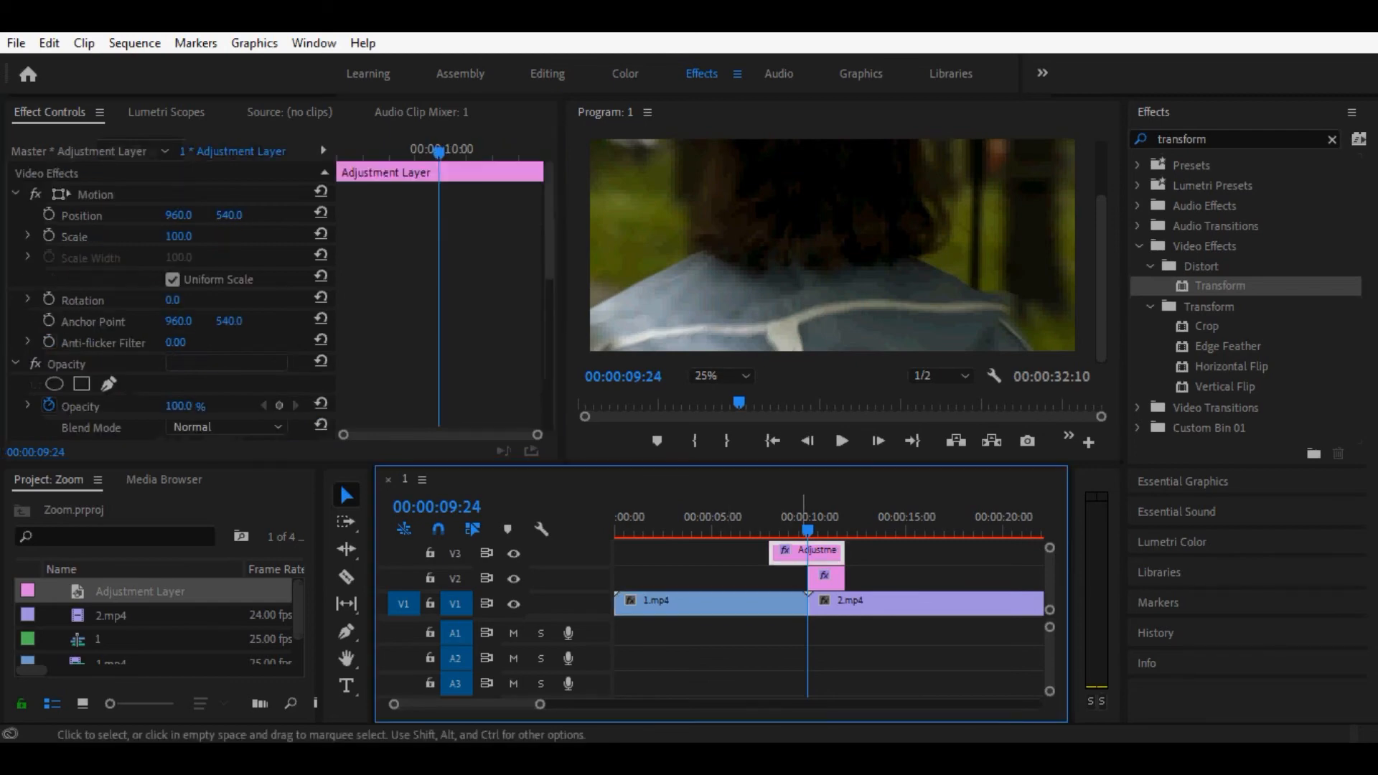
scroll(280, 301, down, 10)
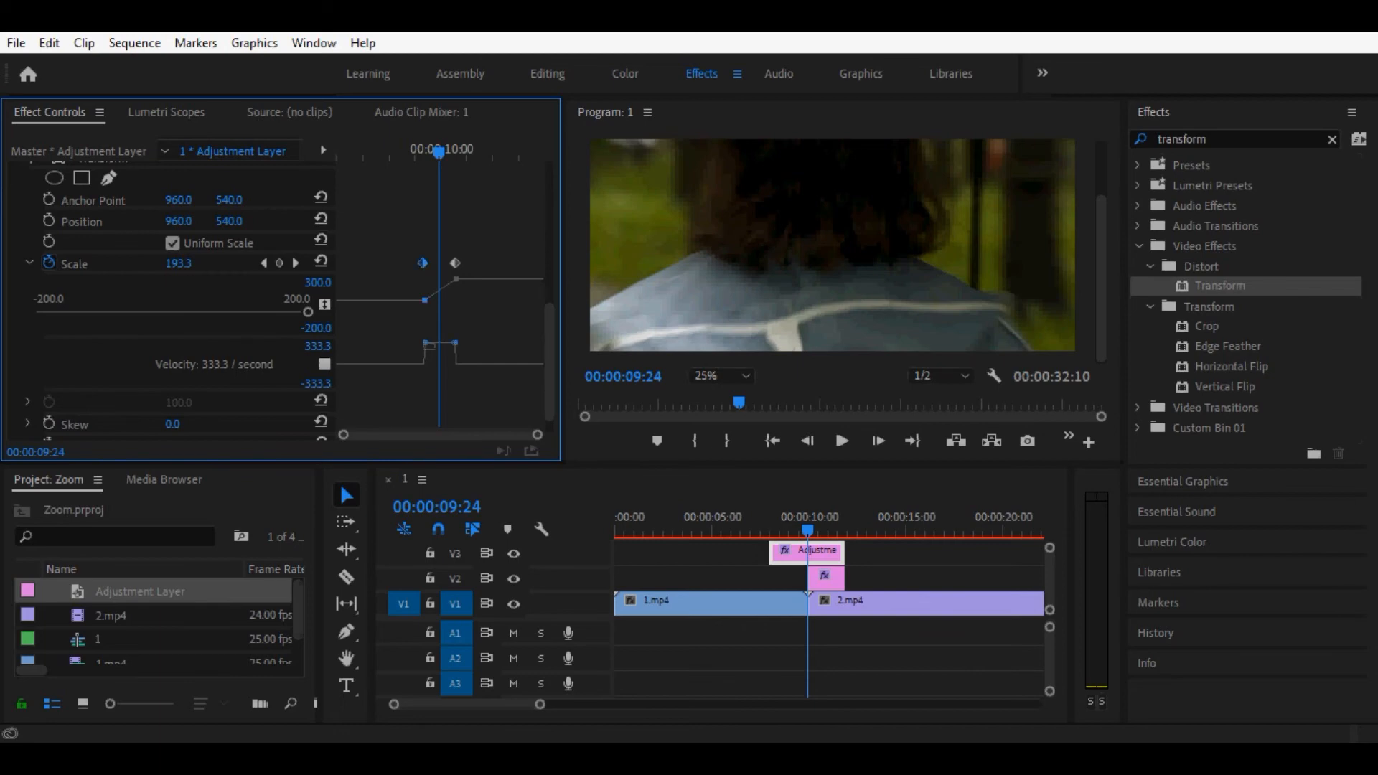
drag(426, 343, 456, 357)
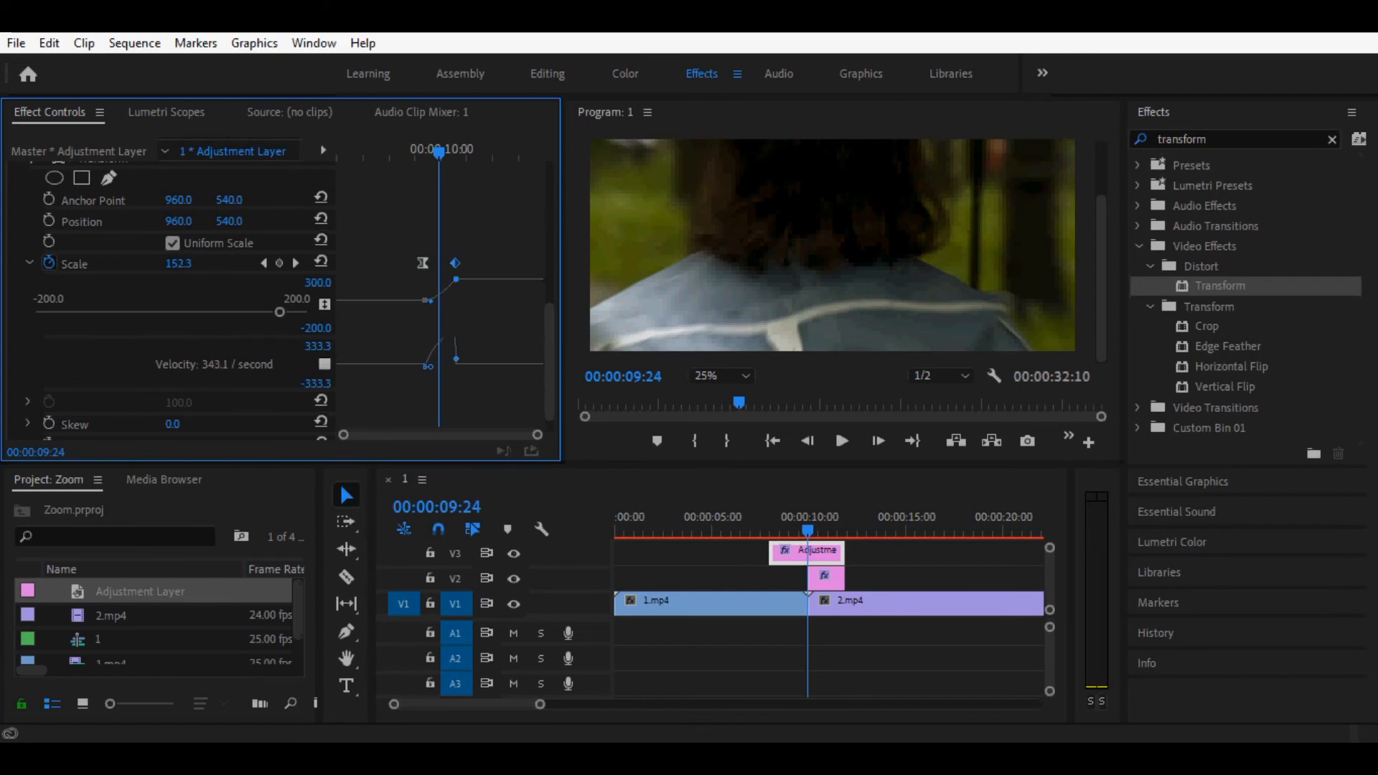
key(Escape)
click(423, 263)
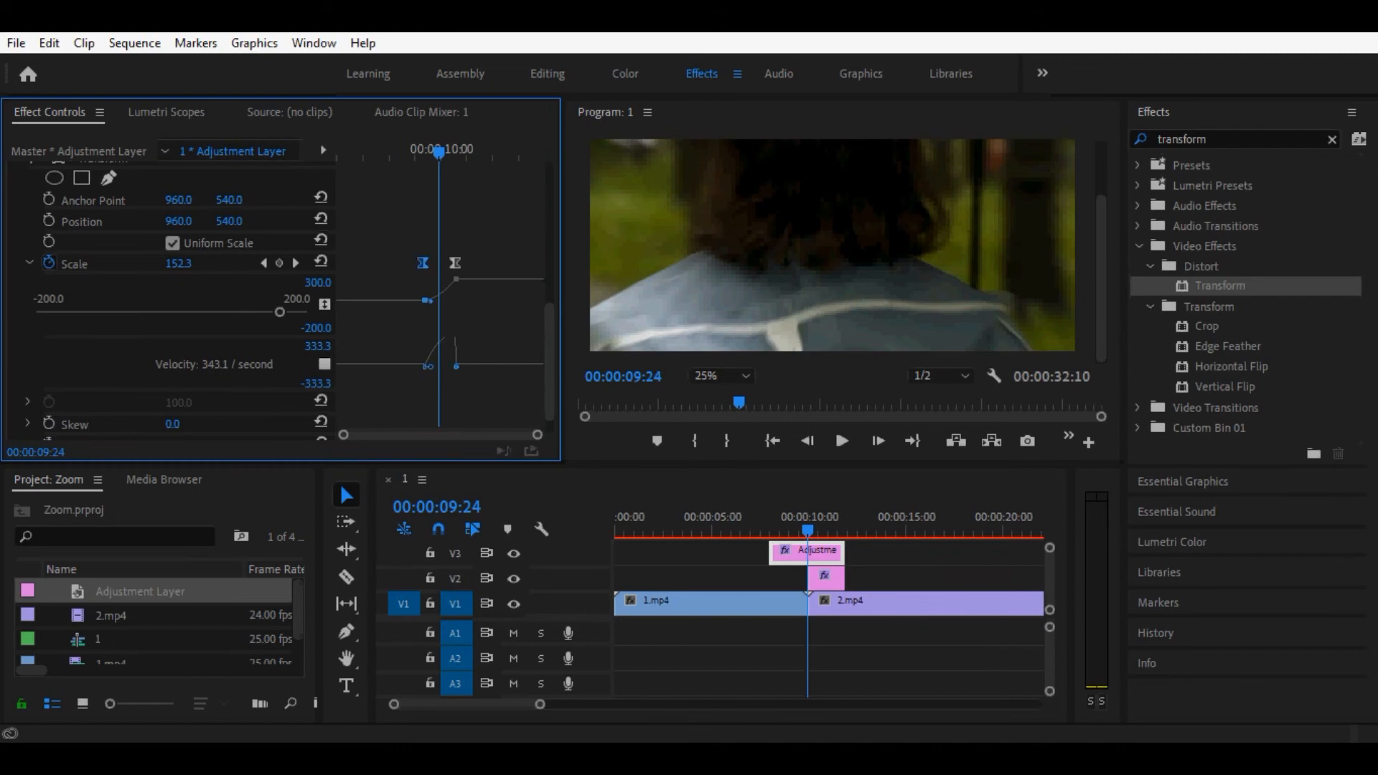
drag(455, 362, 455, 325)
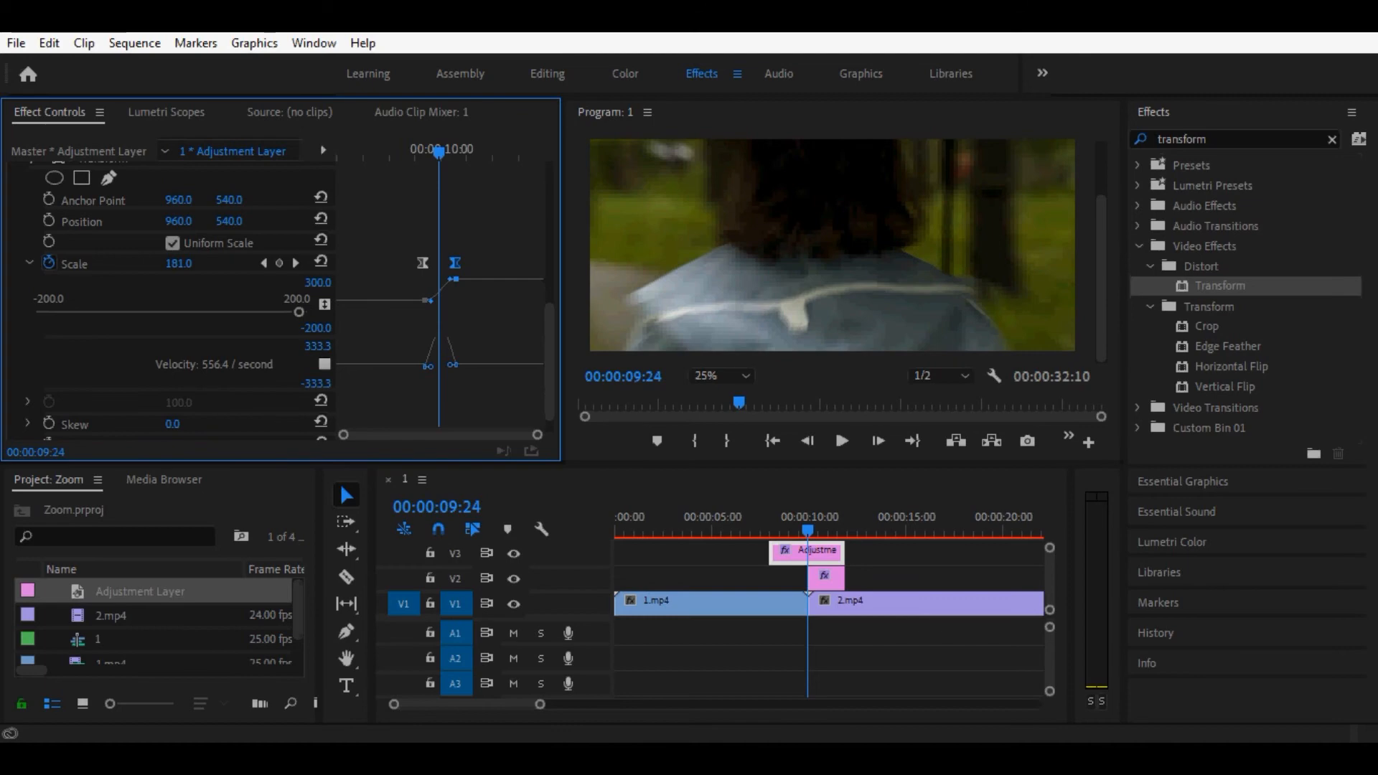
Play the transition from 1.mp4 into 2.mp4 and replay it up to the cut to review the eased zoom.
drag(799, 531, 772, 530)
key(space)
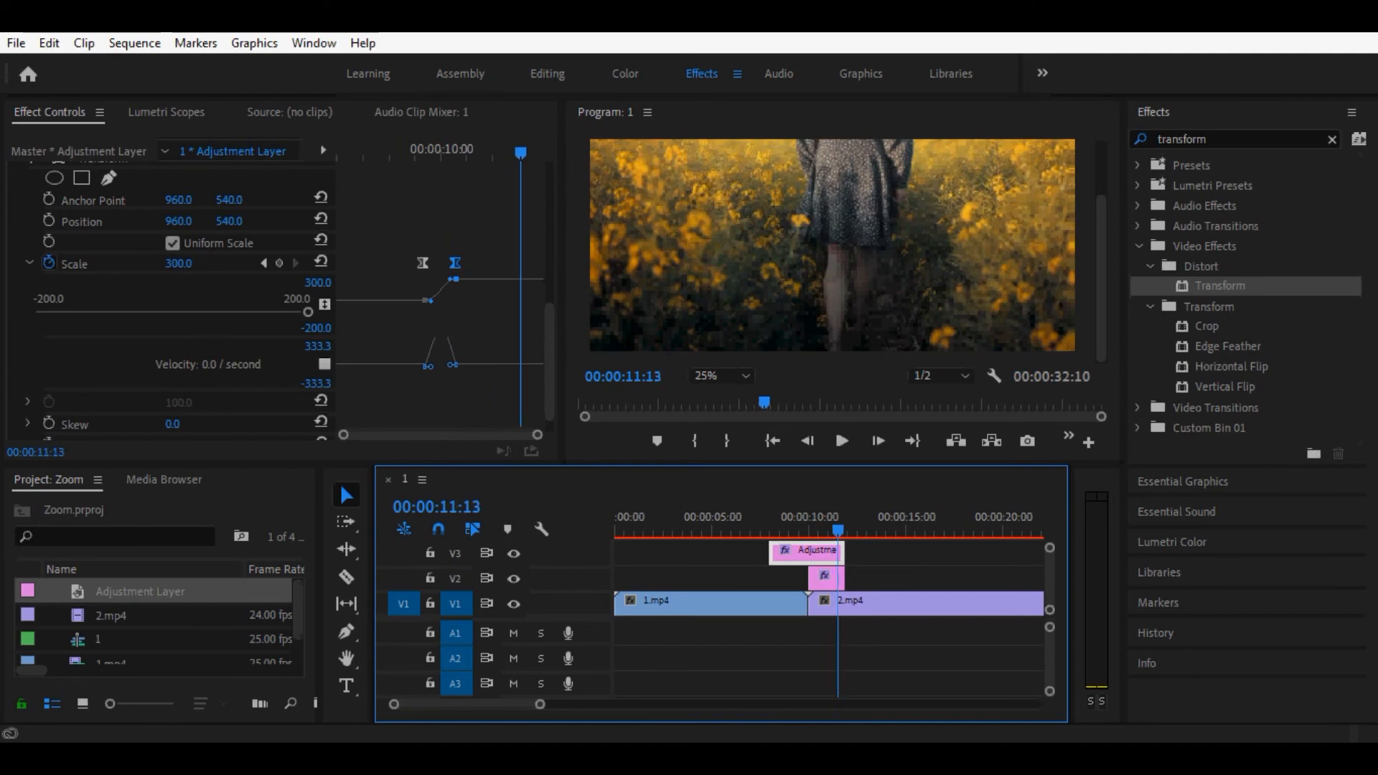
key(j)
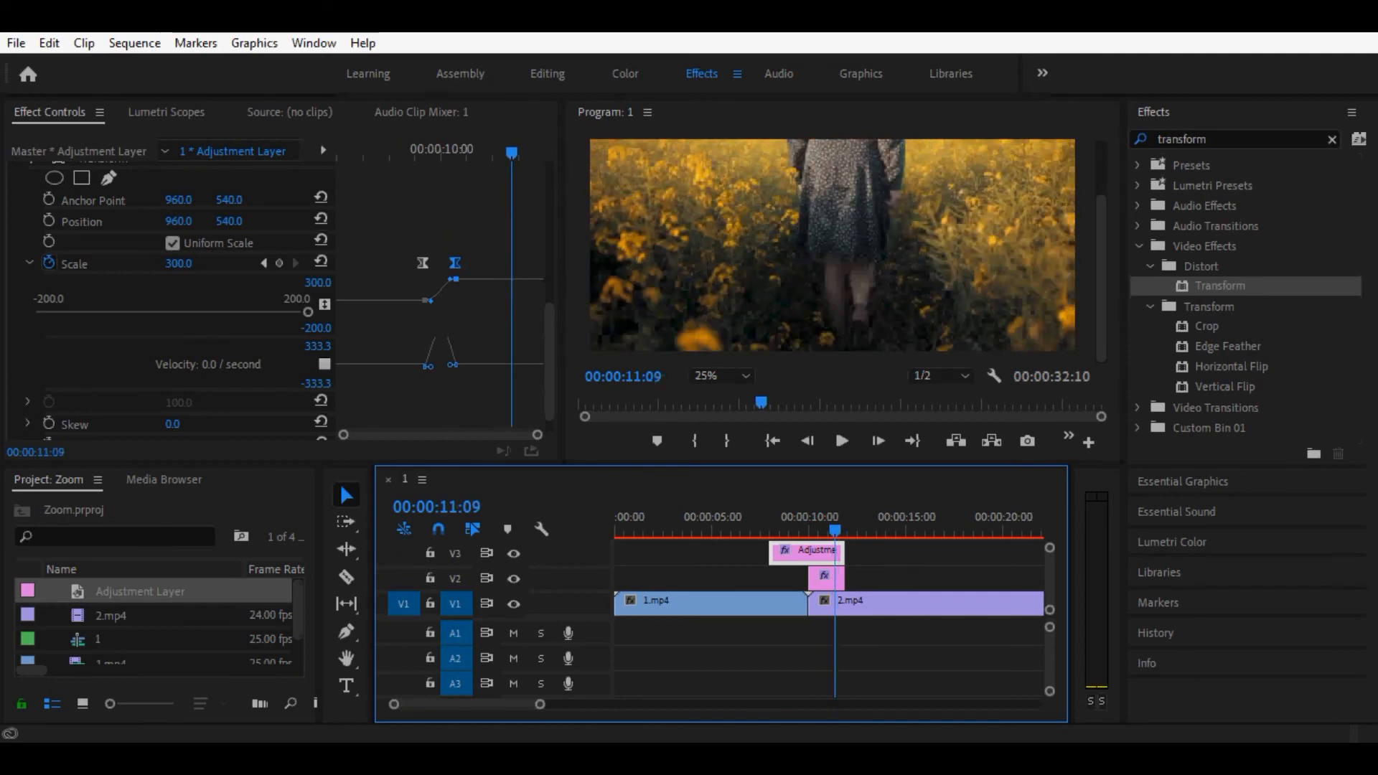
key(Right)
key(Right)
key(Right)
key(Right)
key(Right)
key(Right)
key(Right)
key(Right)
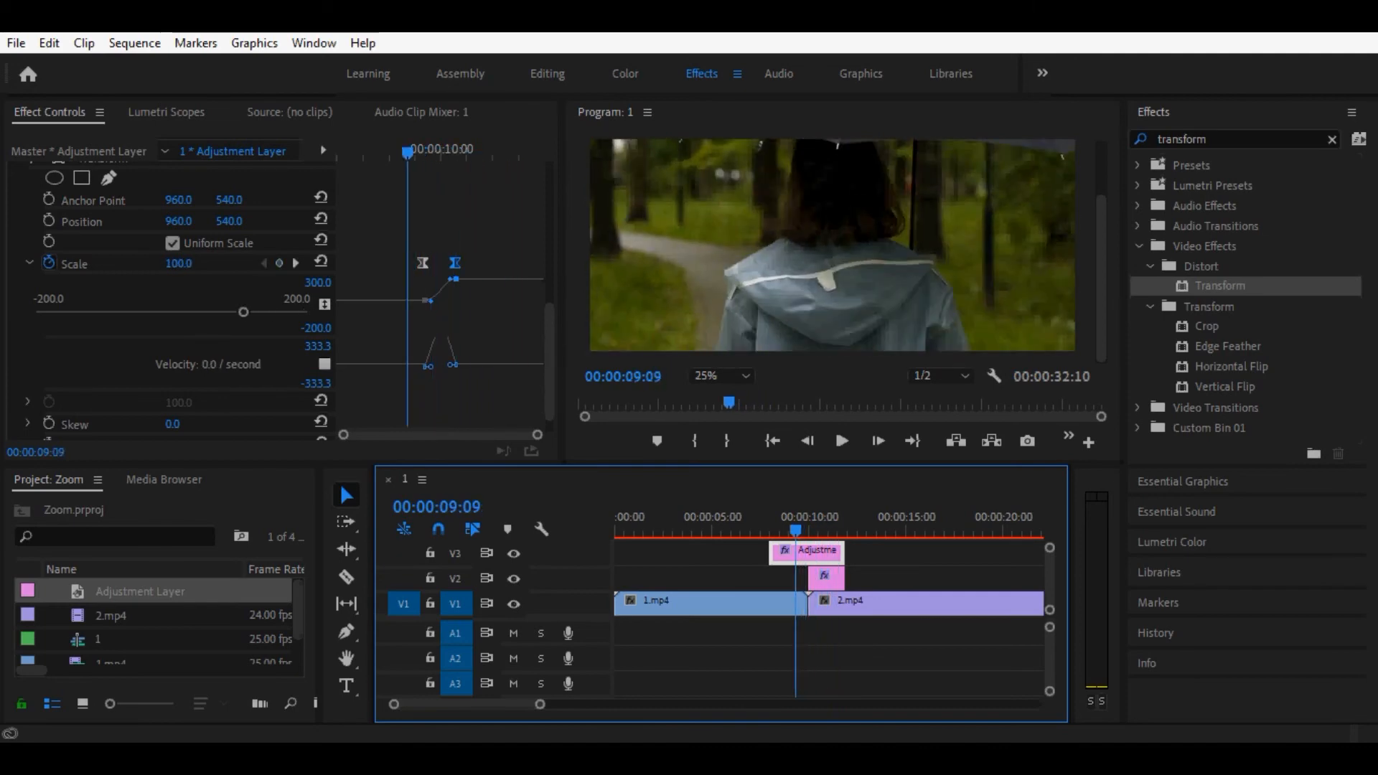
key(Right)
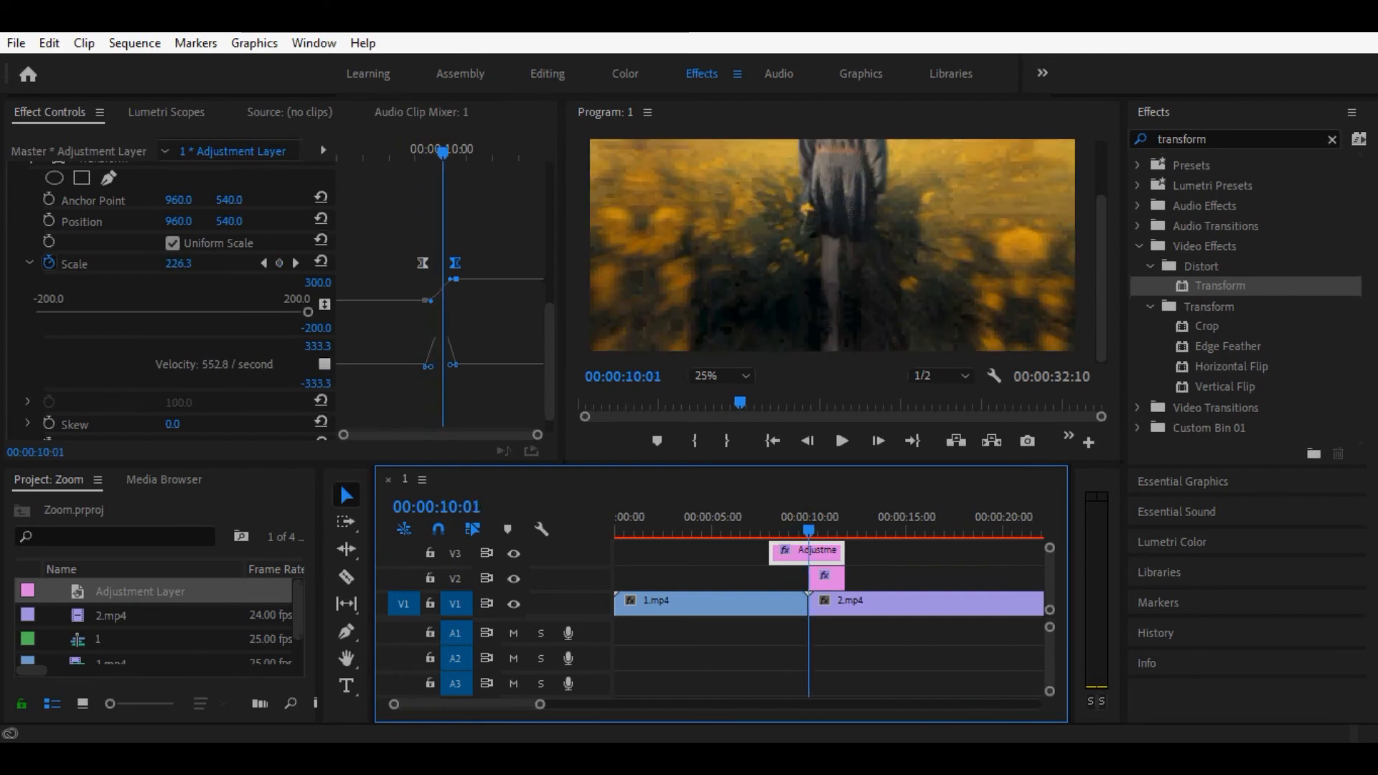
Step frame by frame from 00:00:09:21 to 00:00:10:05 to examine the motion blur and scaling on both sides of the cut.
key(Left)
key(Left)
key(Left)
key(Left)
key(Left)
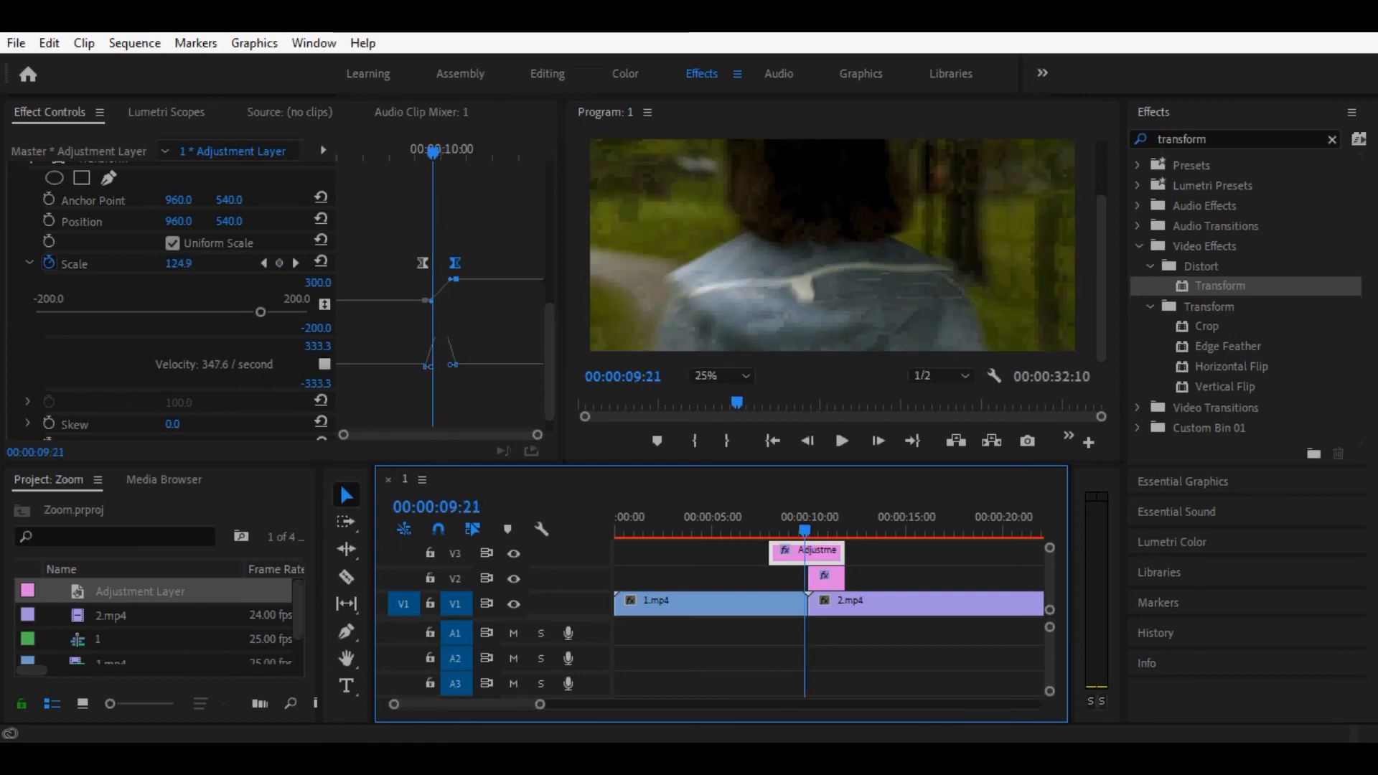
key(Right)
key(Right)
key(Right)
key(Right)
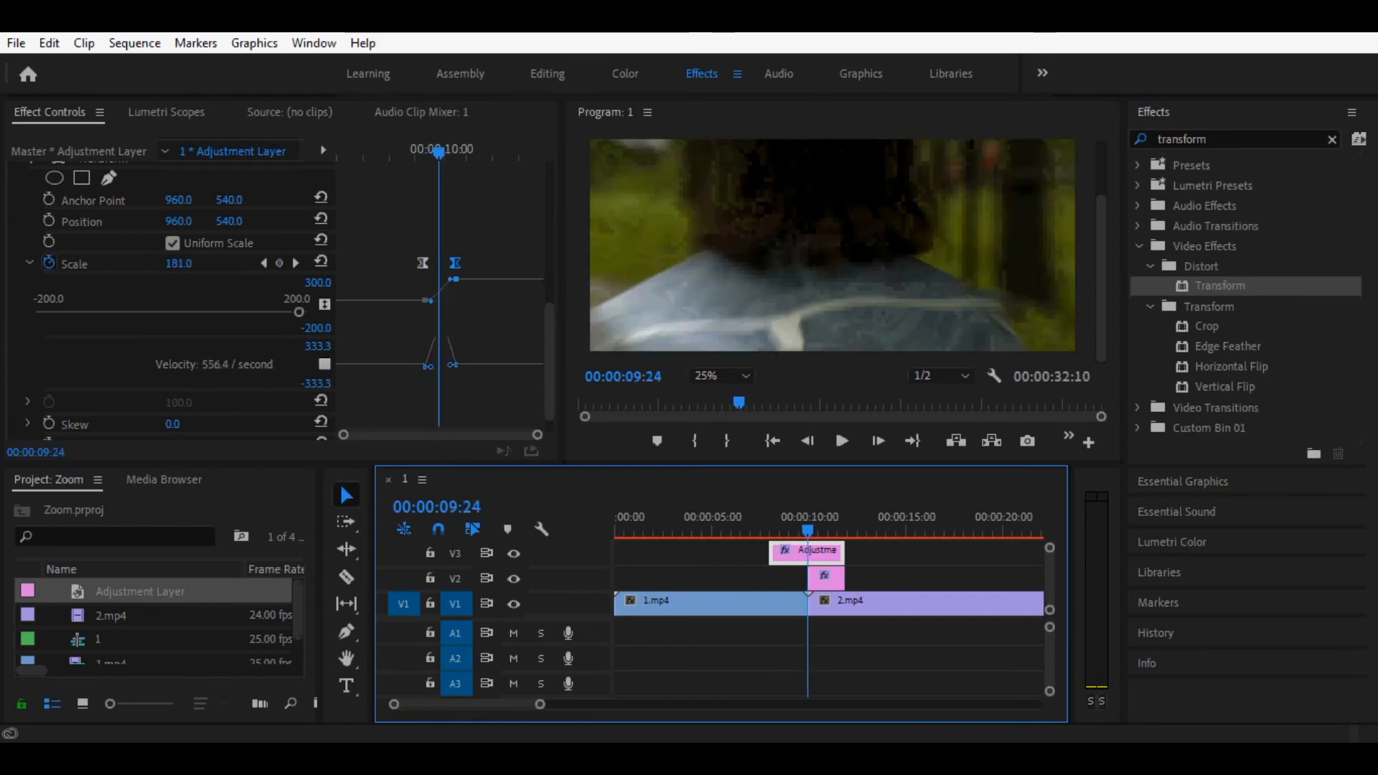
key(Right)
key(Right)
key(Right)
key(Right)
key(Right)
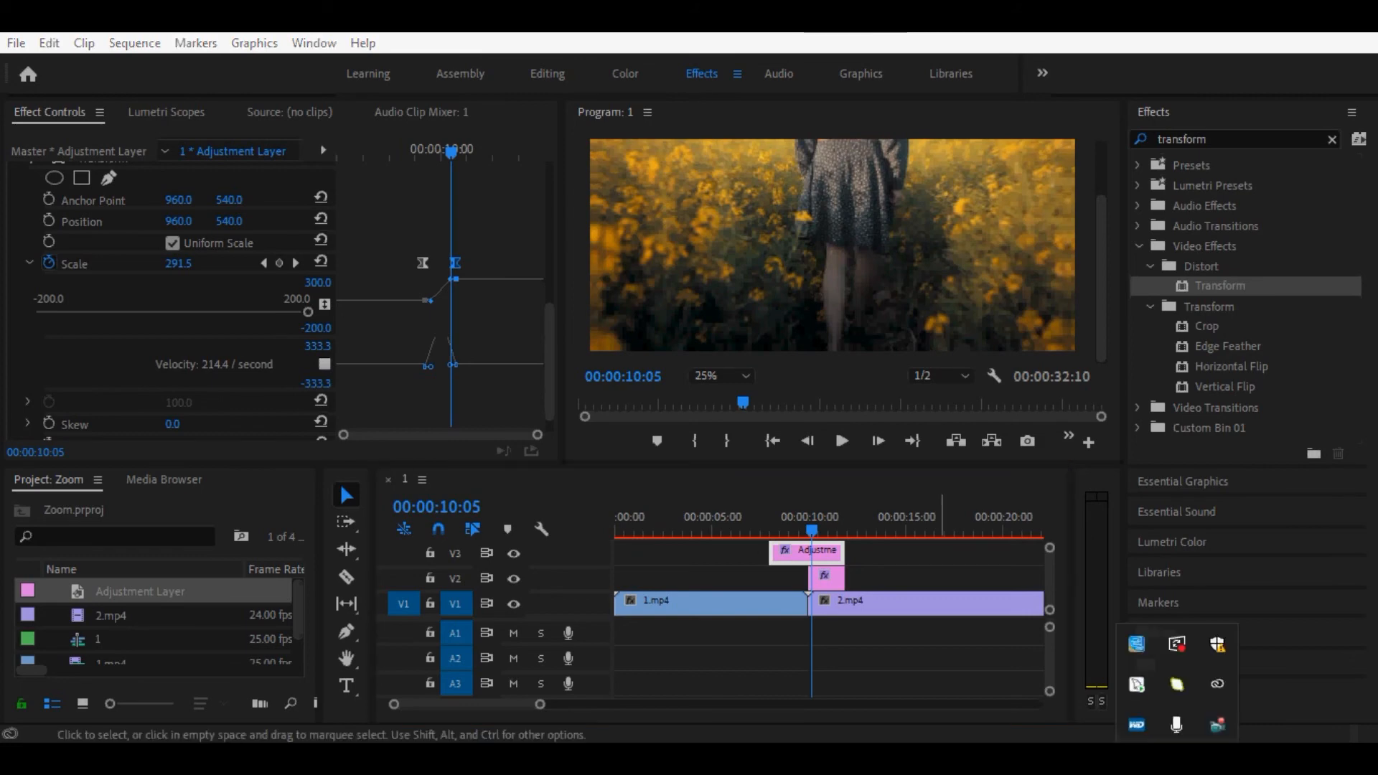
Move the first Transform Scale keyframe slightly earlier and the second slightly past 00:00:10:05 to widen the zoom.
click(423, 263)
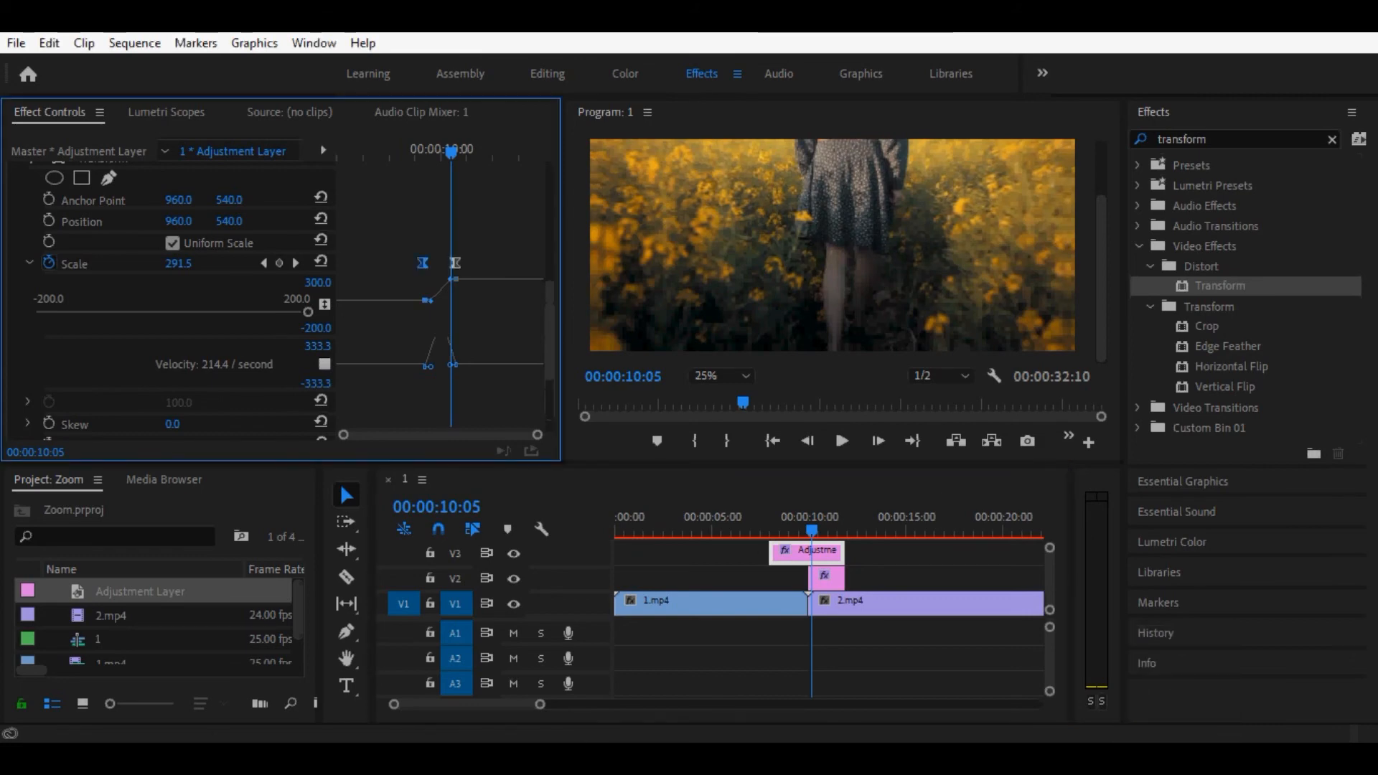
drag(423, 263, 462, 262)
click(451, 263)
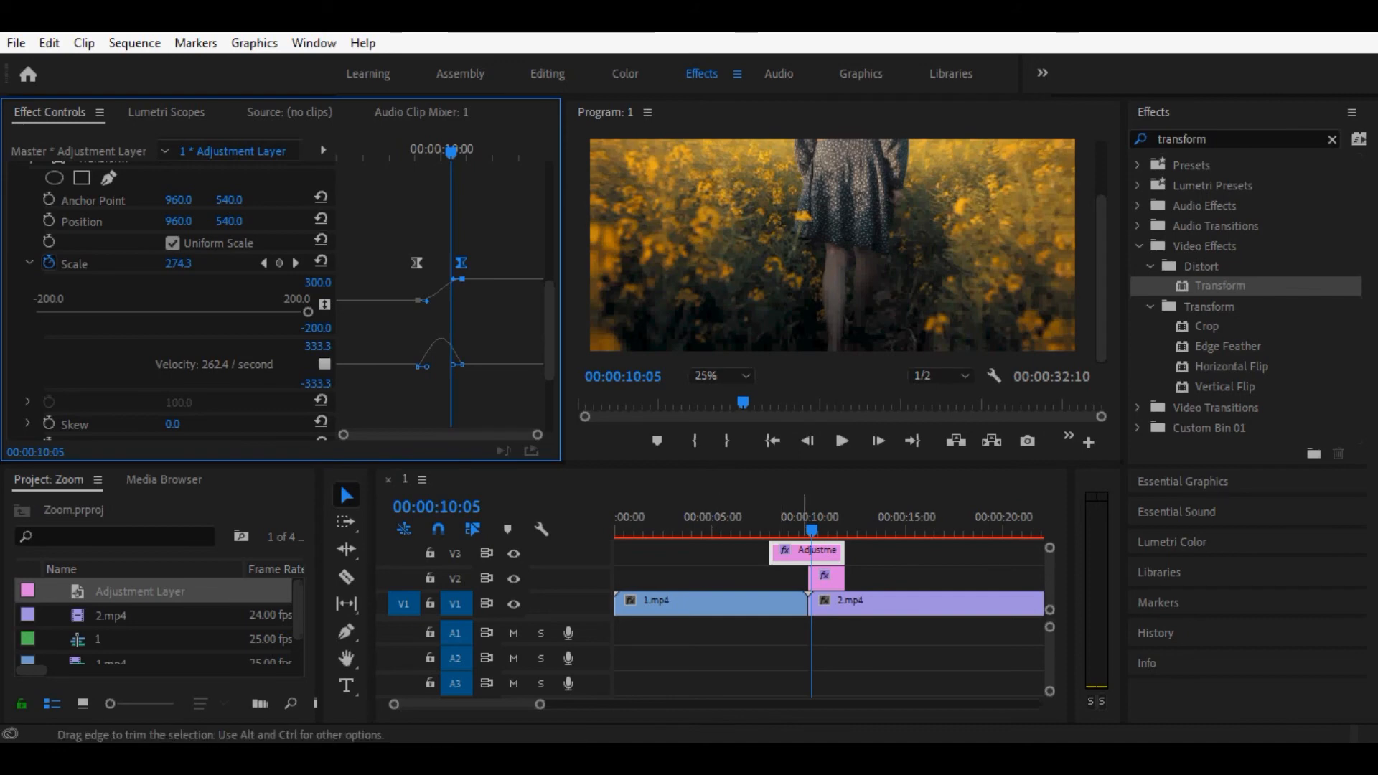
Reselect the V3 adjustment layer and examine its Transform Scale curve with the playhead at 00:00:09:24.
click(807, 602)
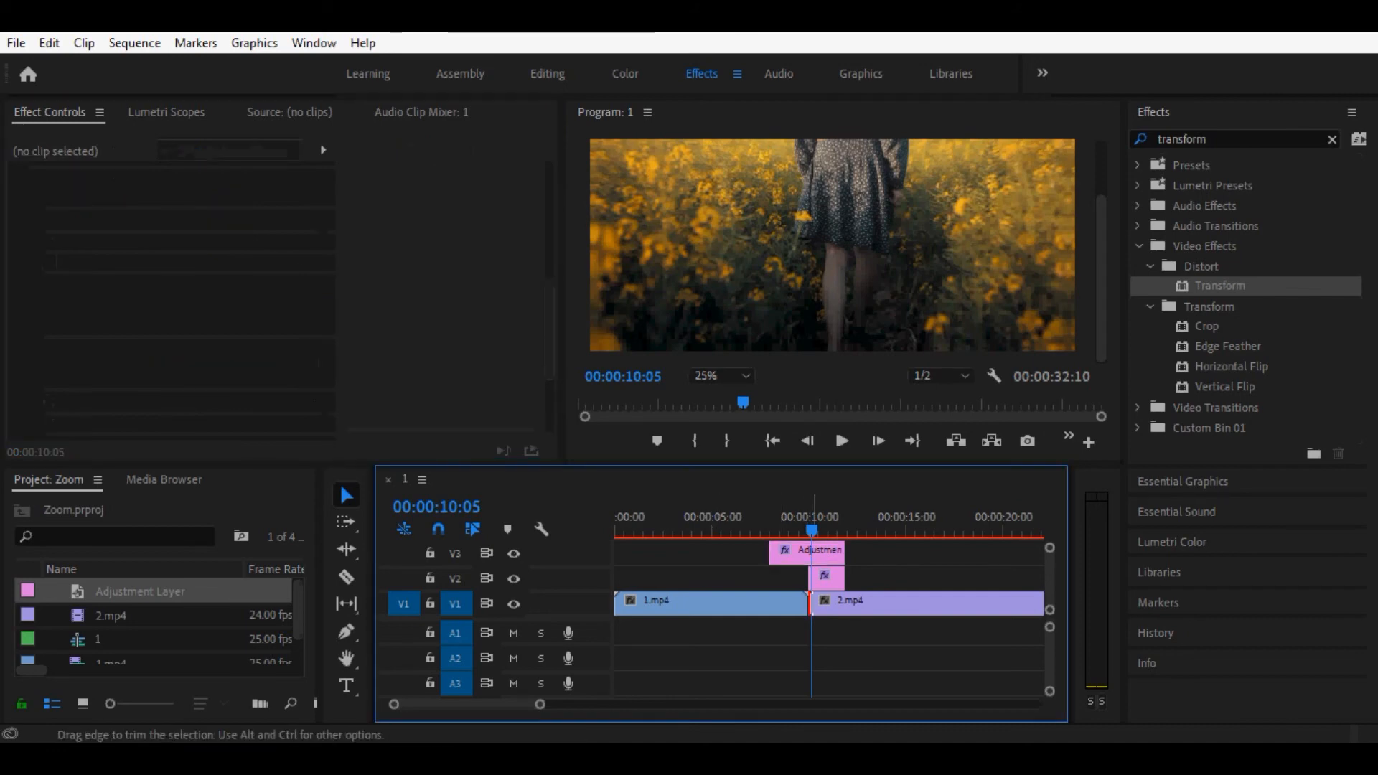
click(812, 554)
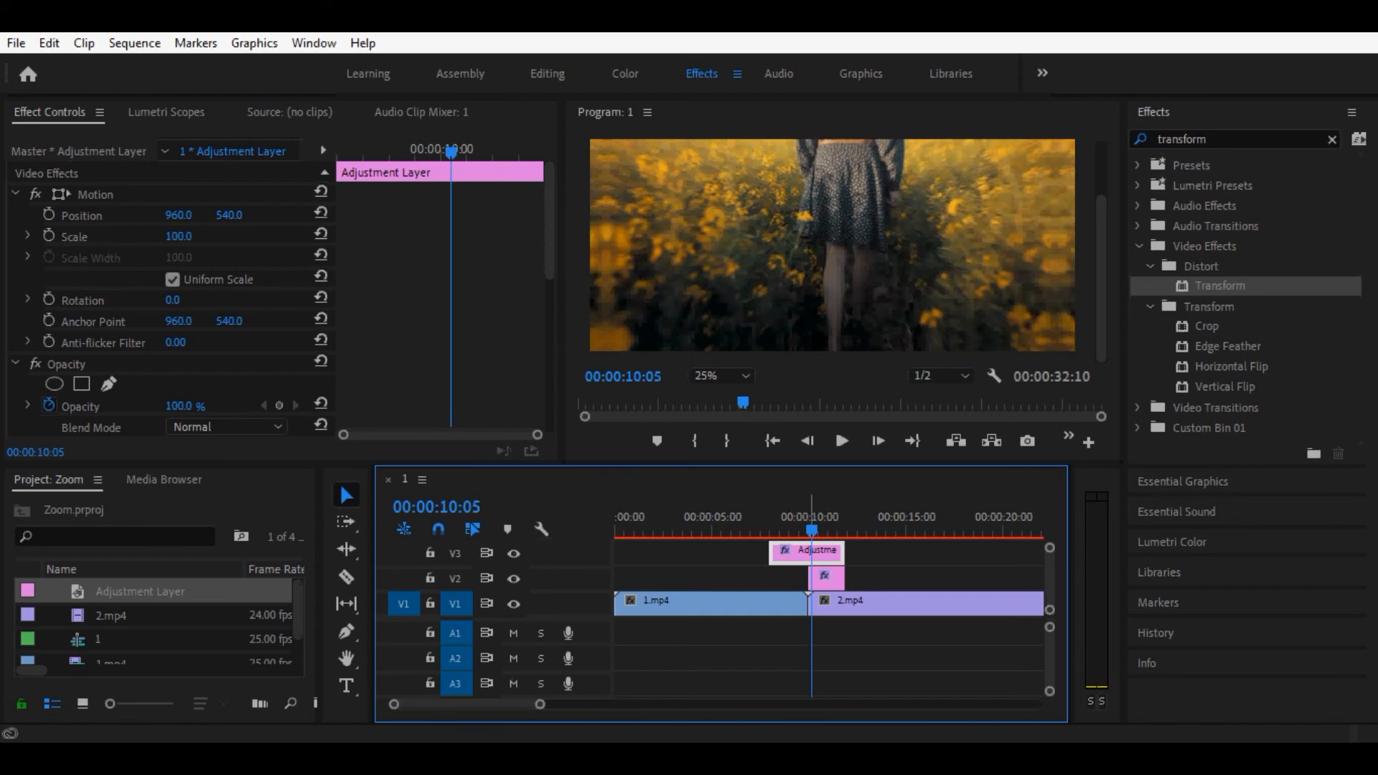
drag(812, 530, 808, 530)
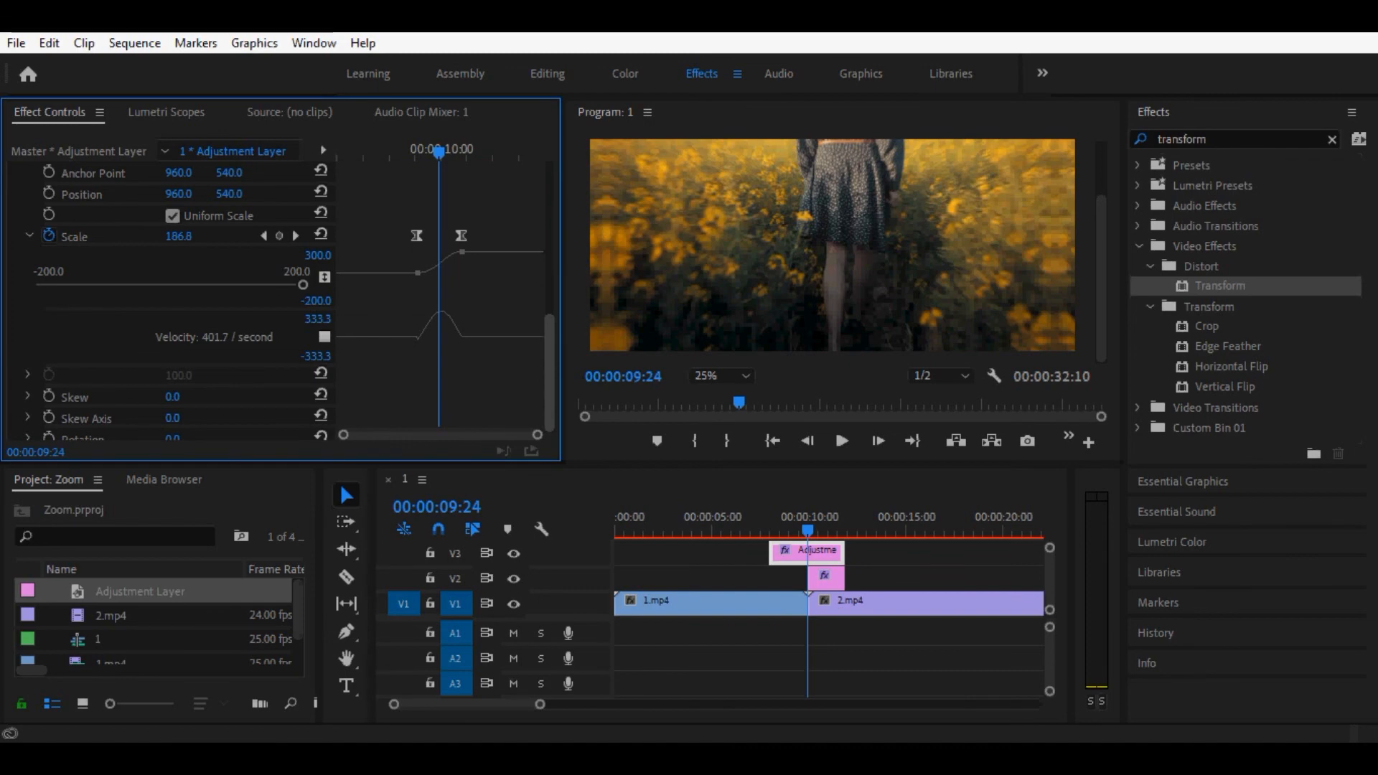
click(417, 236)
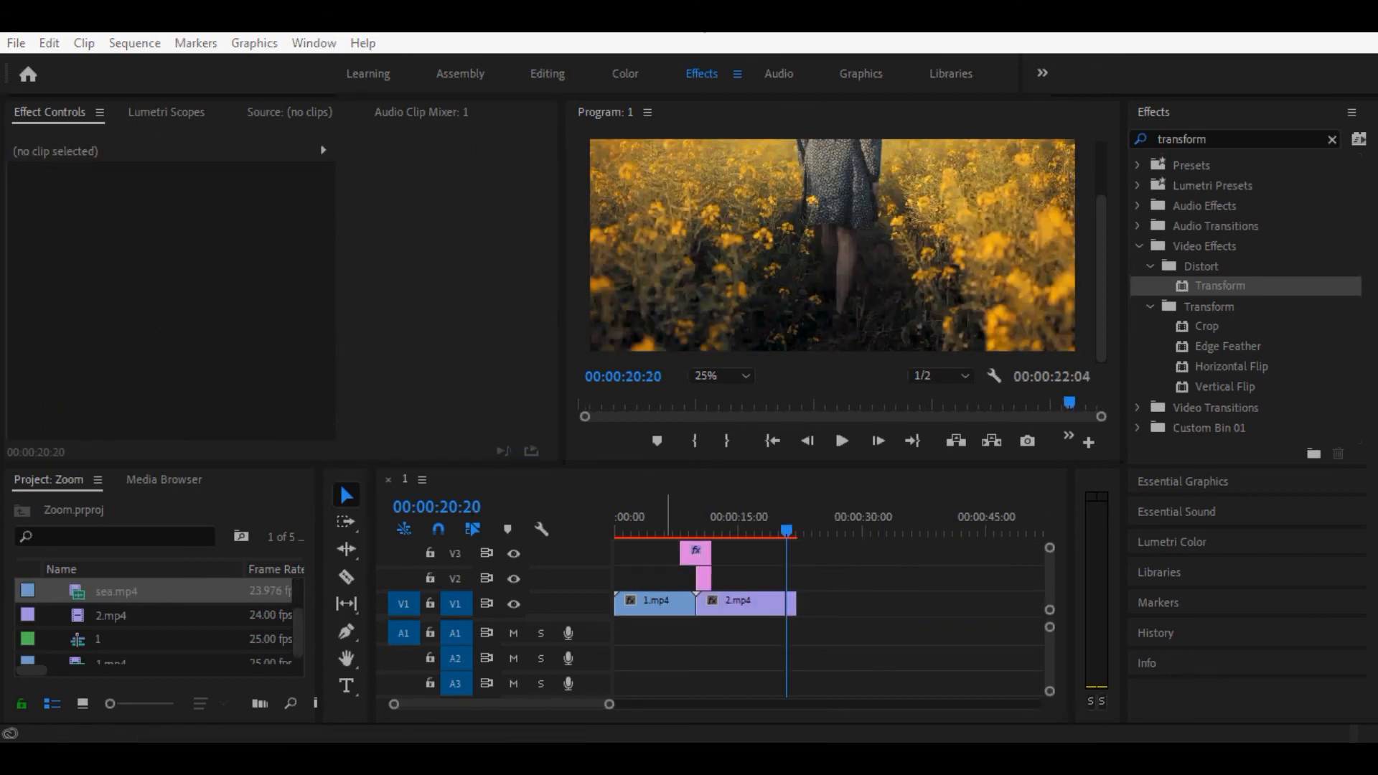
Append sea.mp4 directly after 2.mp4 on V1, then unlink its audio and delete it from A1.
drag(108, 591, 799, 625)
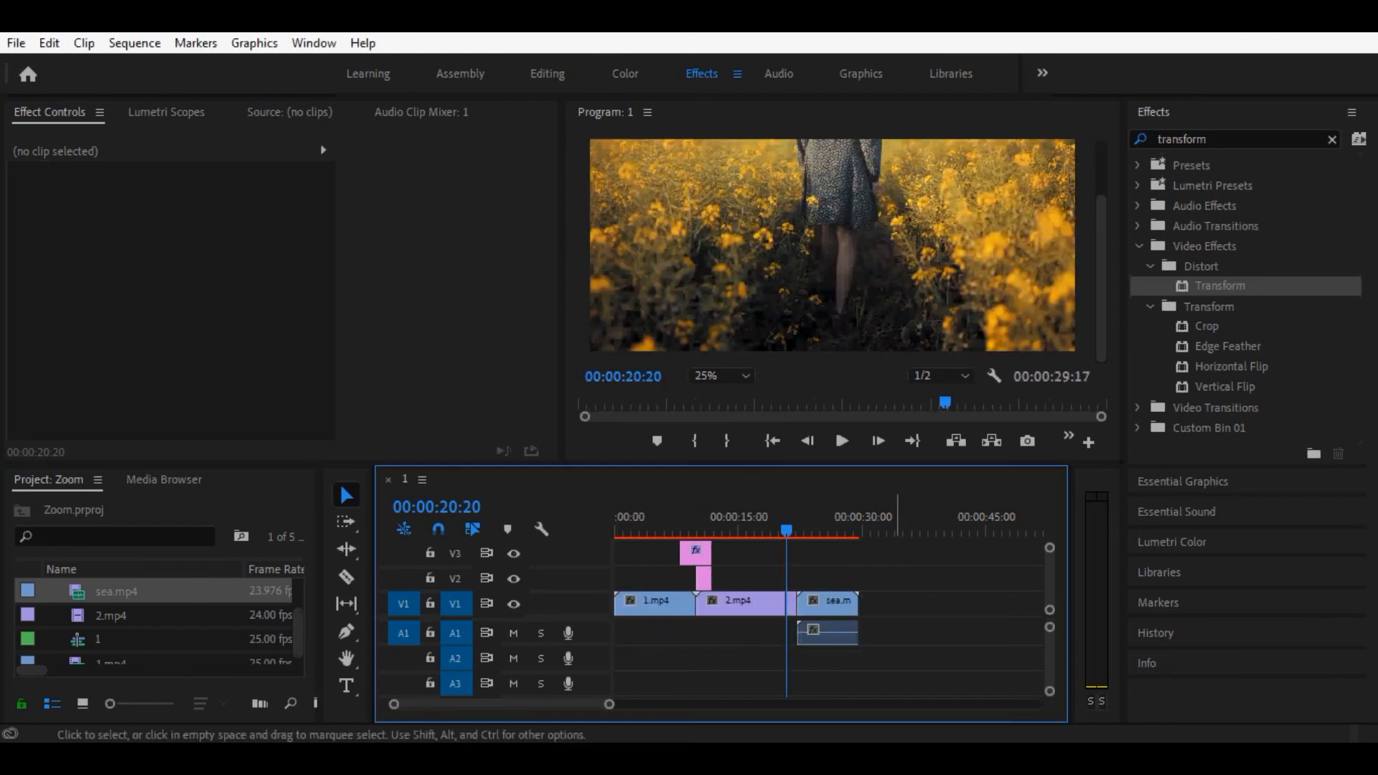
click(825, 603)
right_click(831, 607)
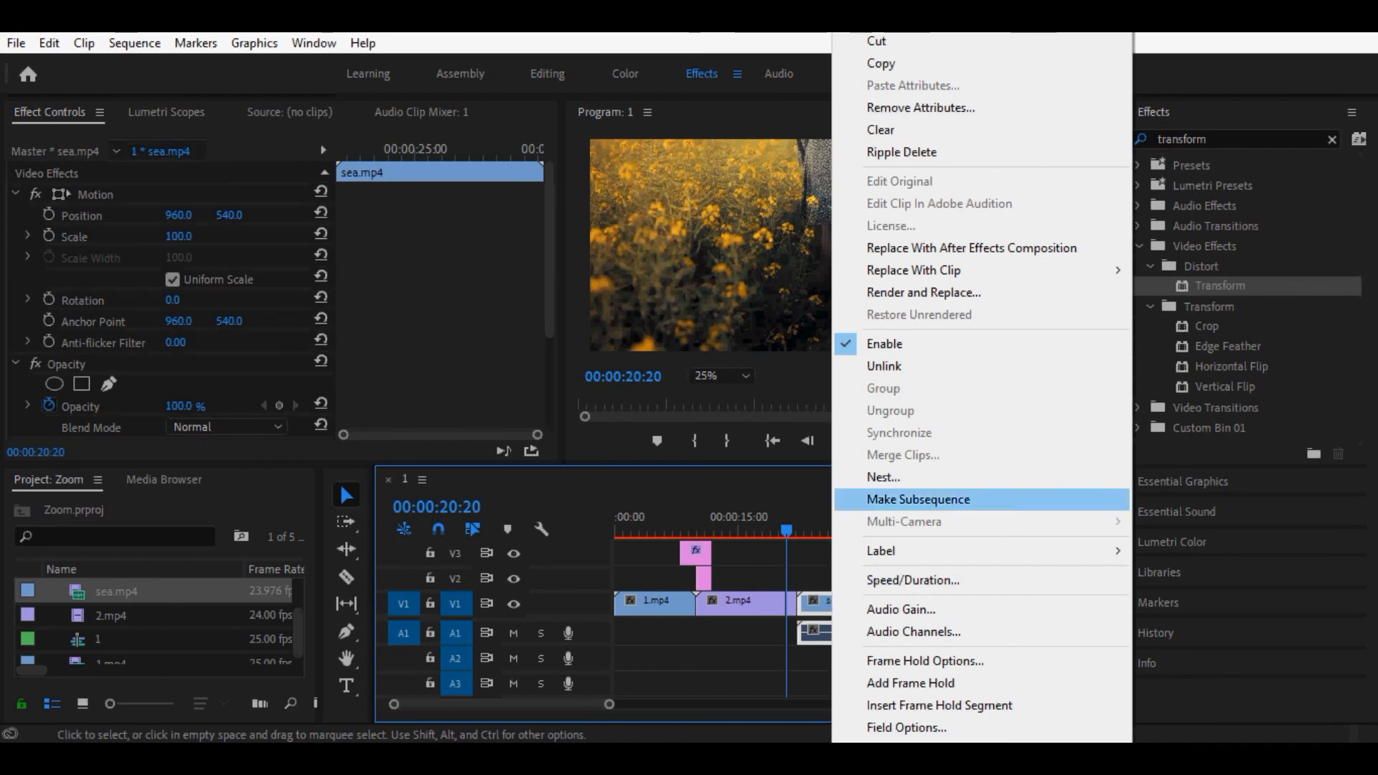
click(884, 366)
click(827, 632)
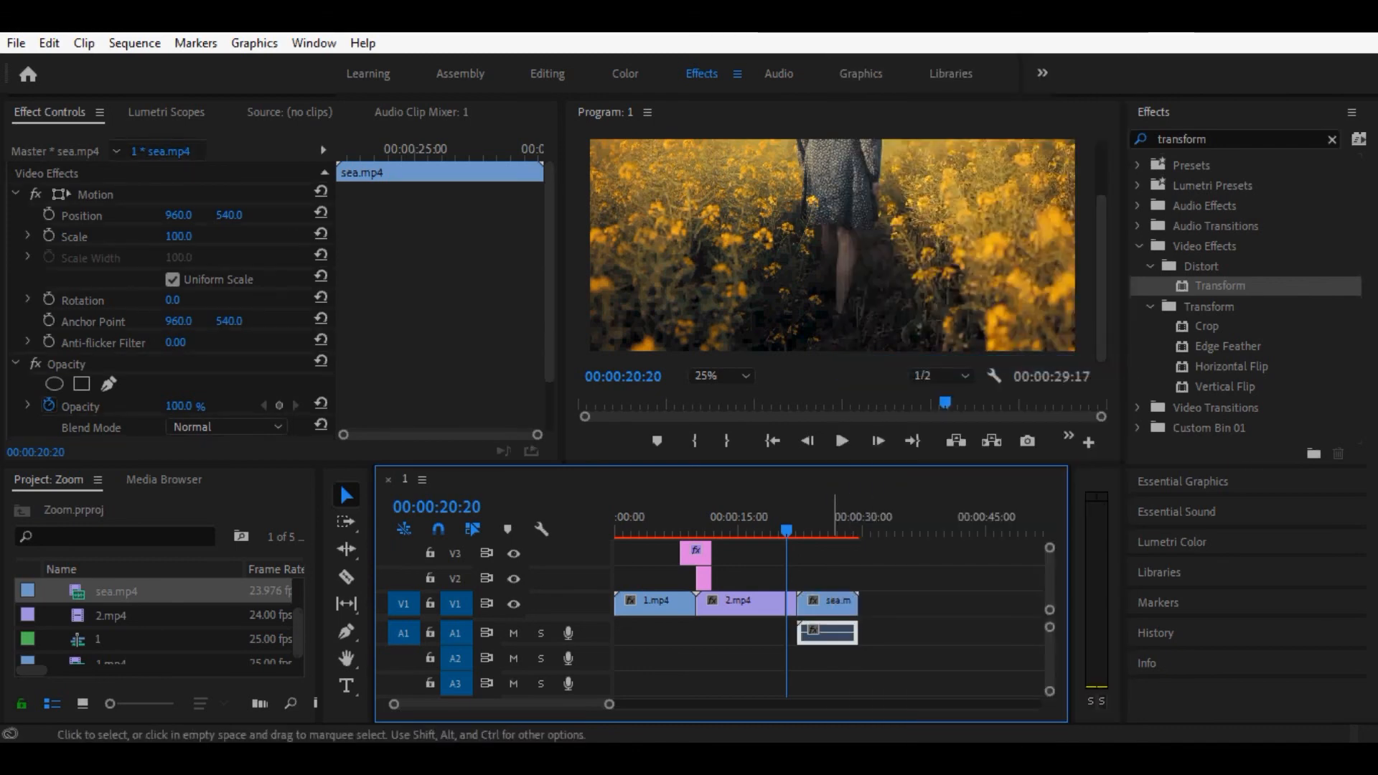
key(Delete)
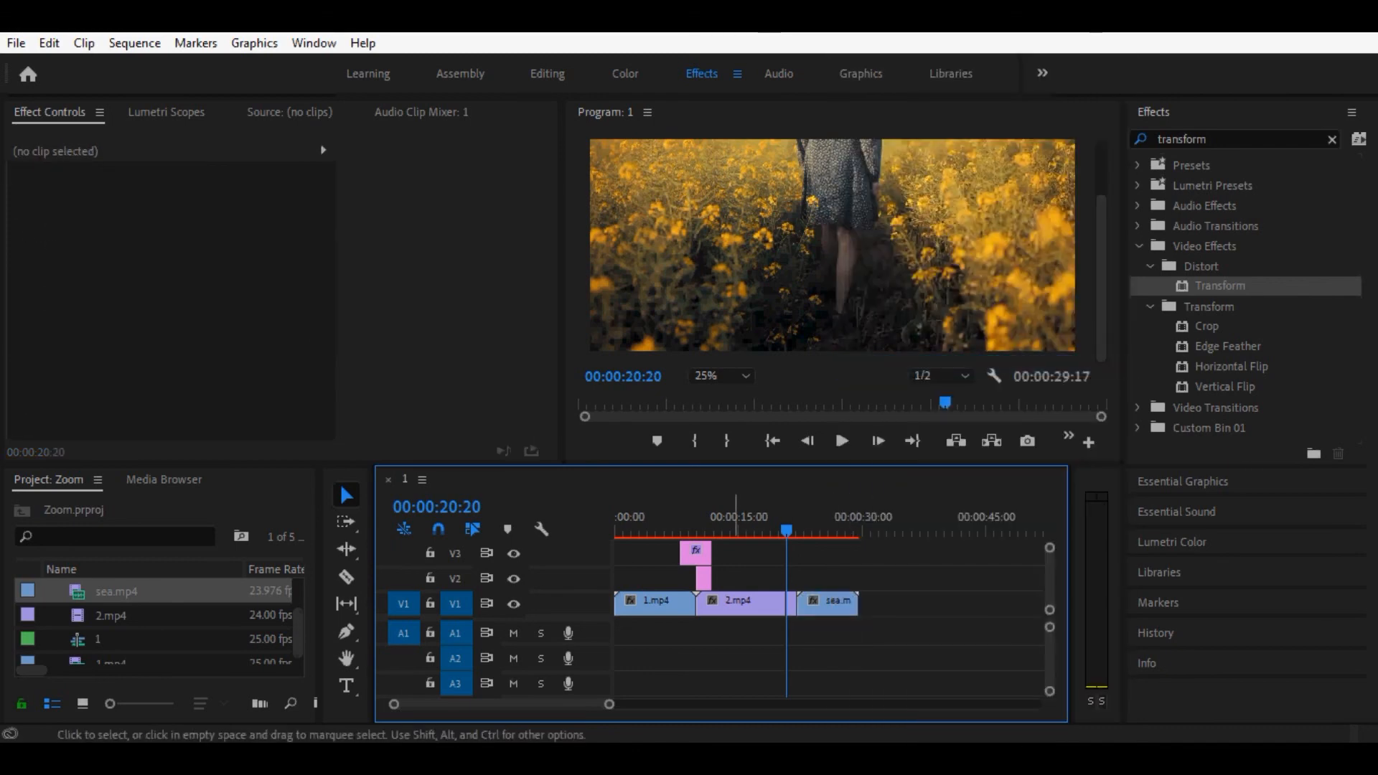
Copy both adjustment layers to V2 and V3 at 00:00:22:04 and shift the copies so the V2 one starts at the cut to sea.mp4.
drag(666, 555, 726, 583)
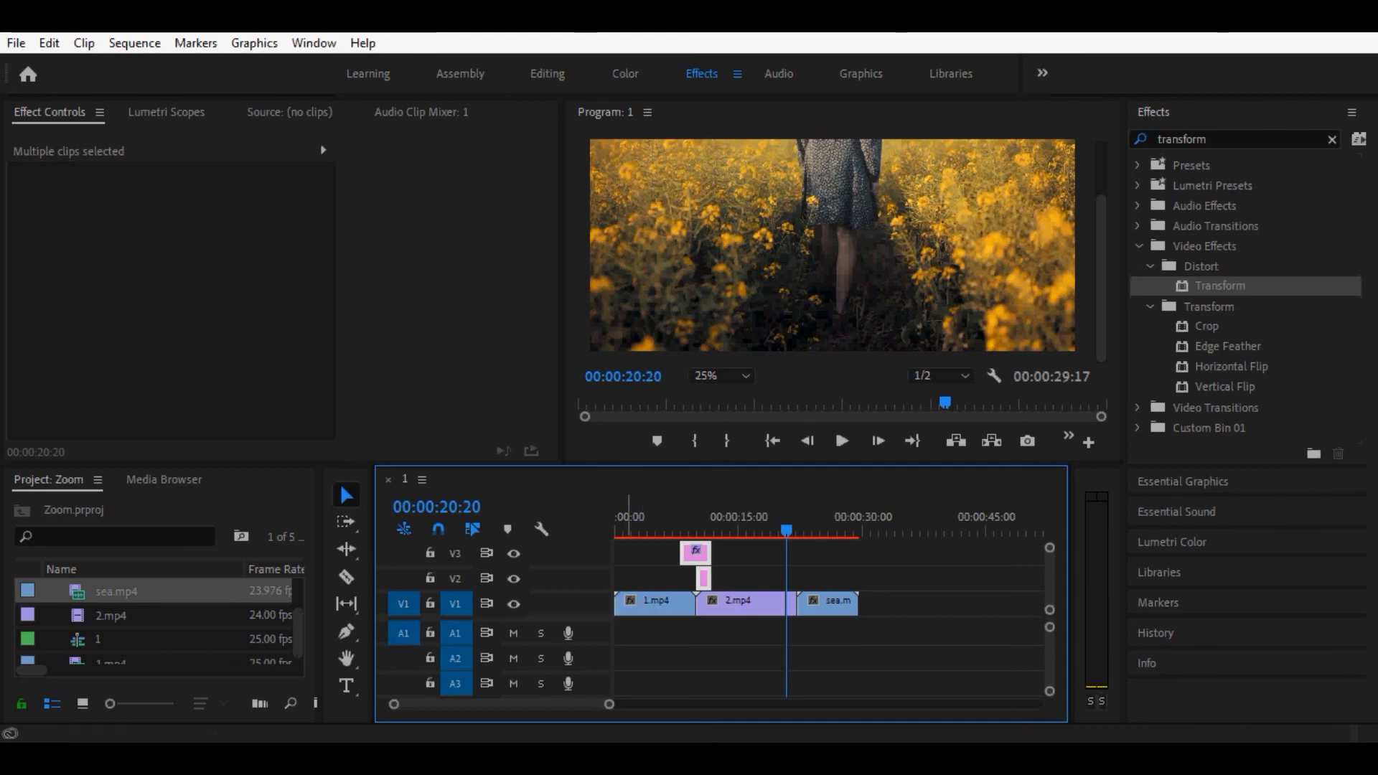
click(455, 604)
click(455, 578)
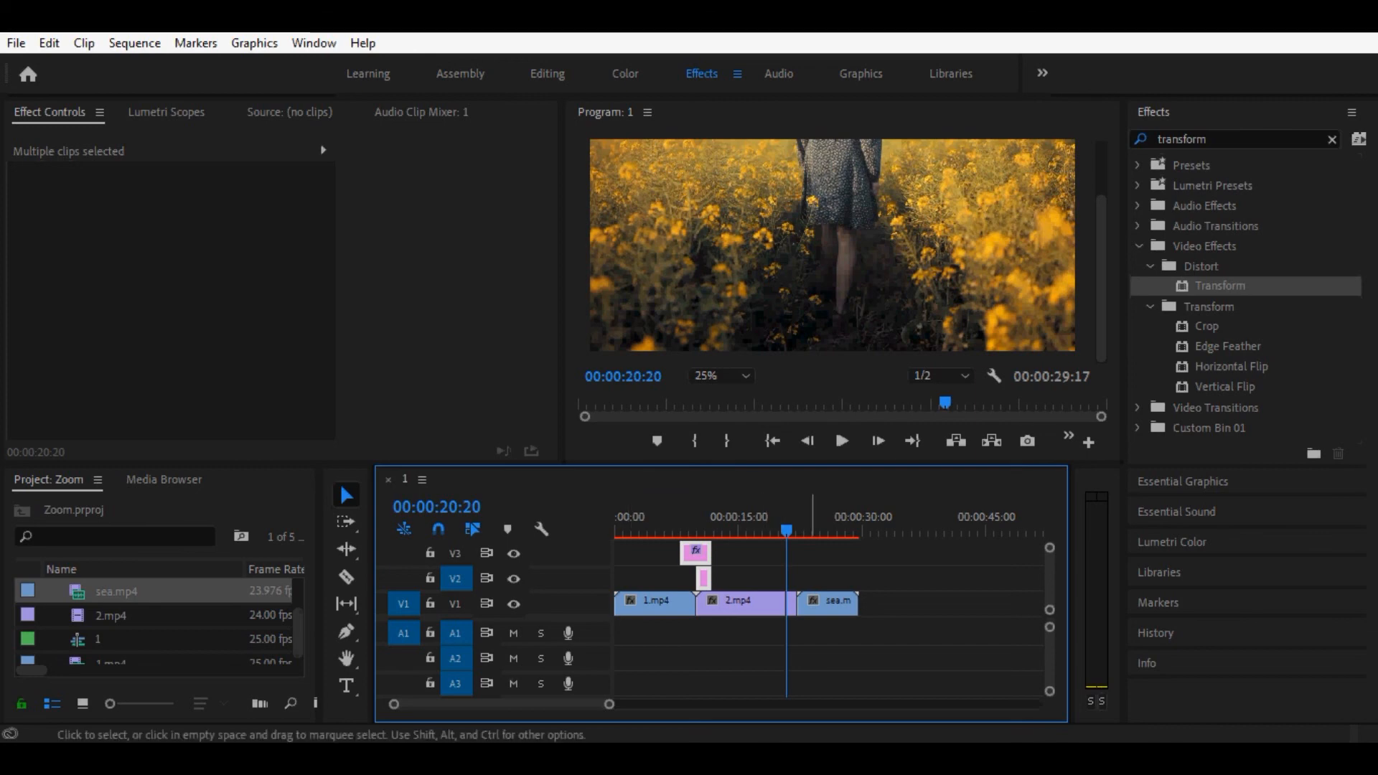
click(813, 602)
key(space)
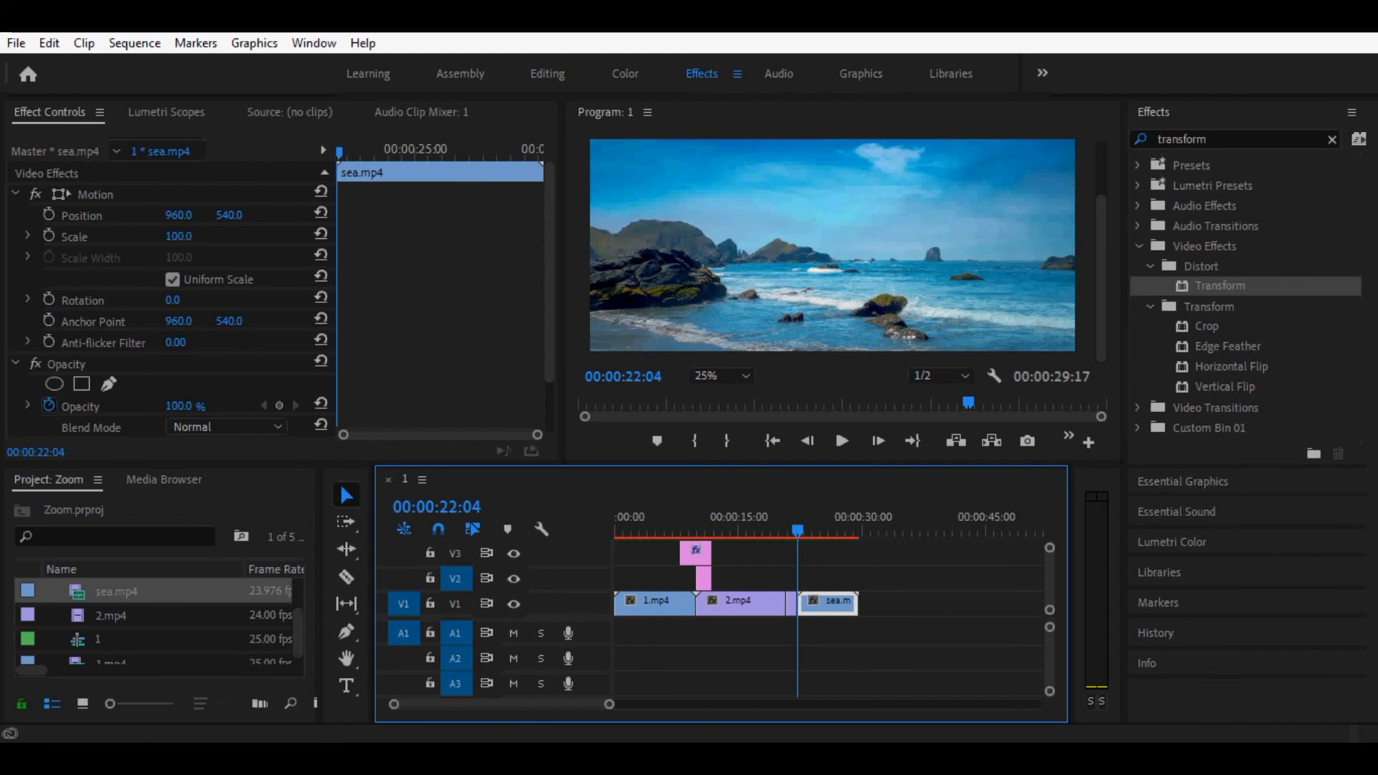
key(ctrl+v)
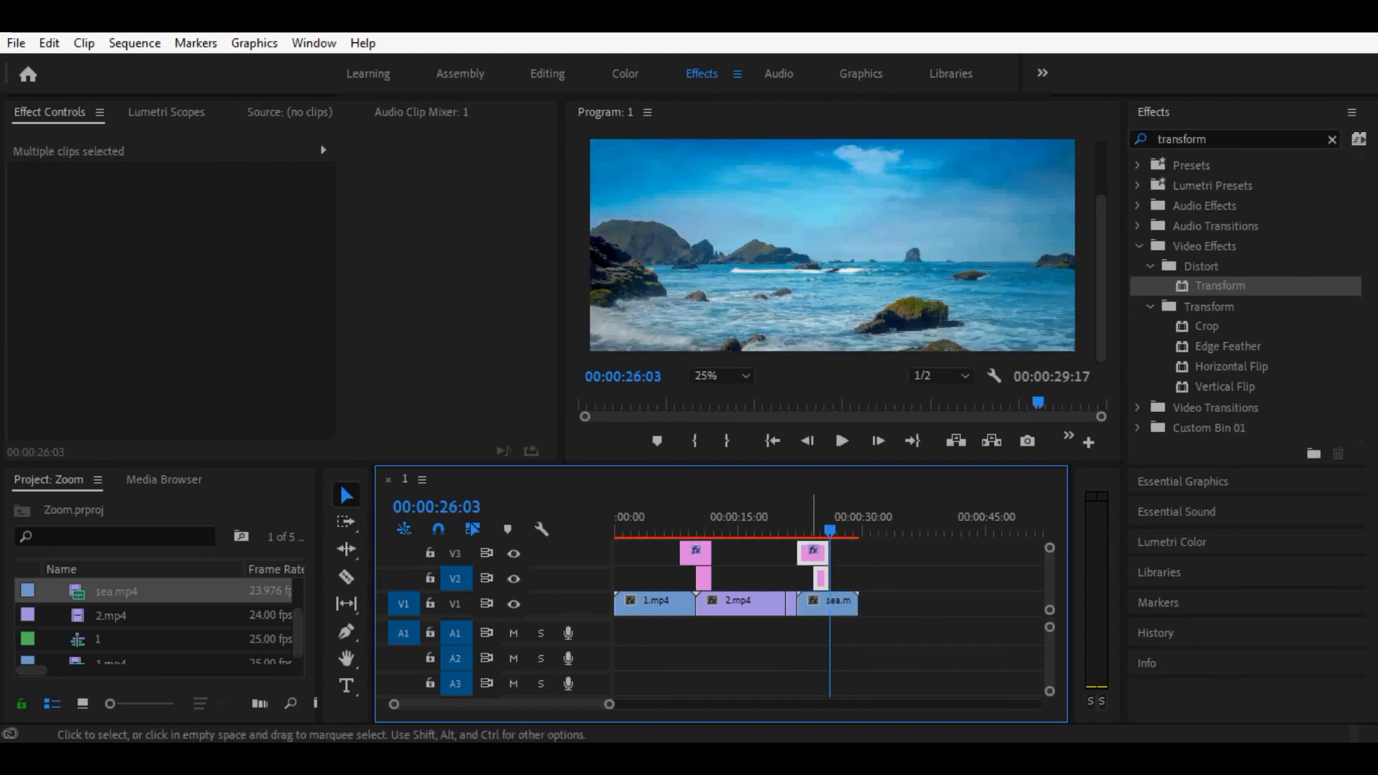
drag(820, 577, 808, 578)
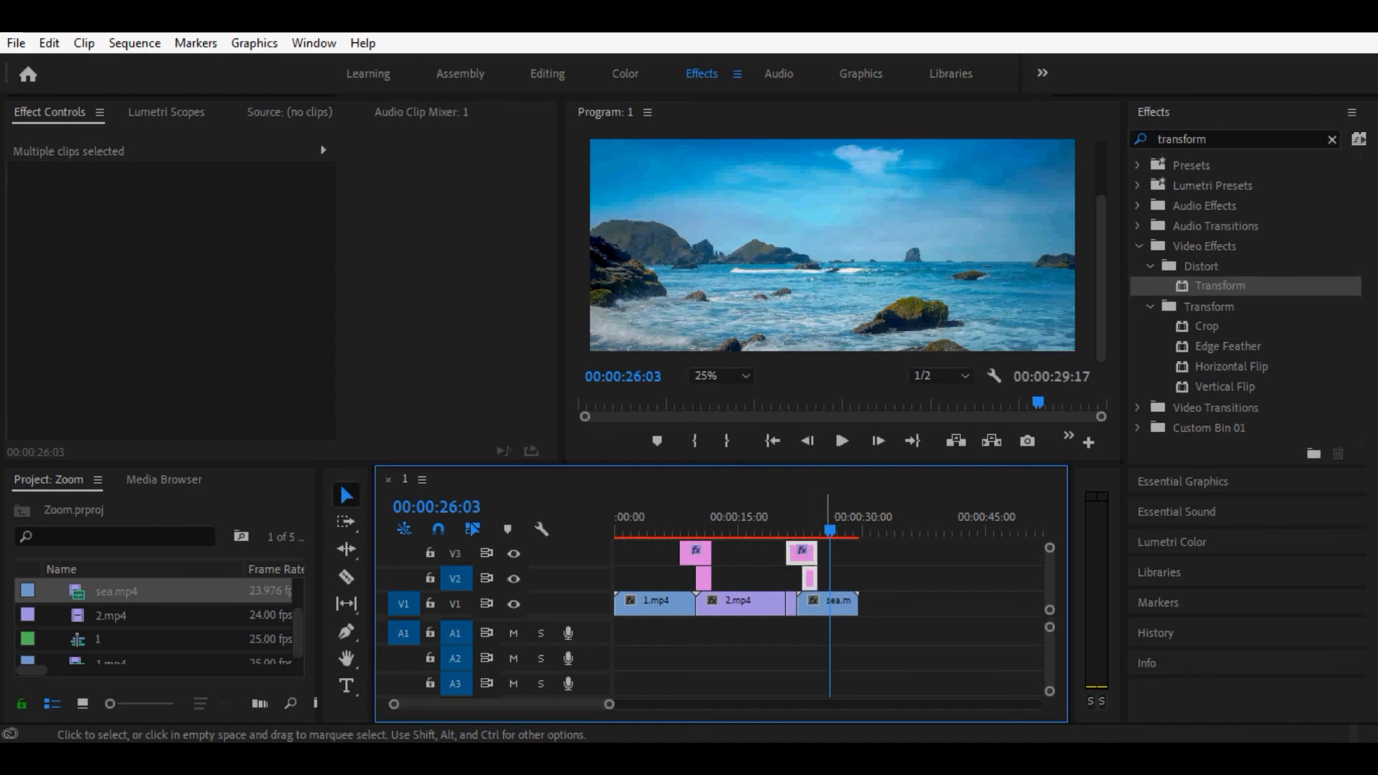
drag(812, 578, 807, 577)
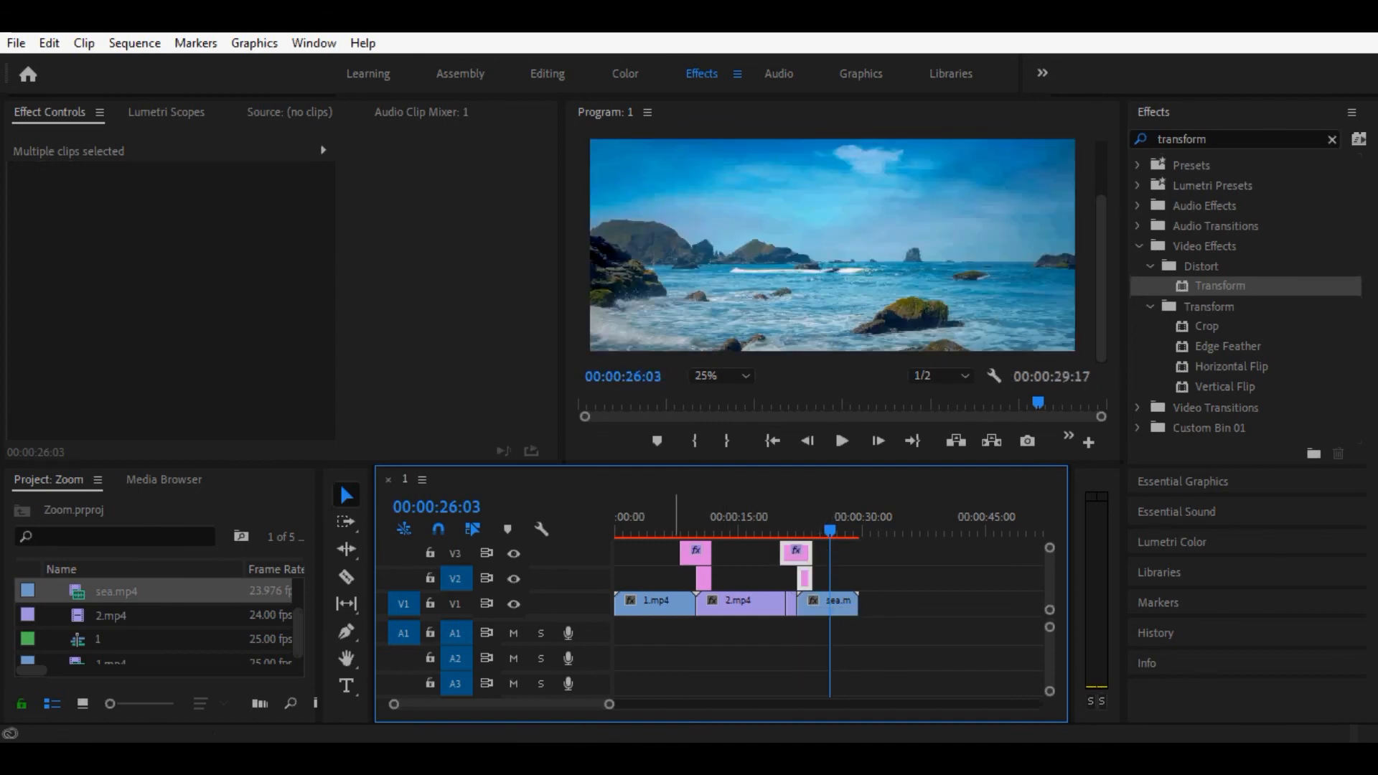
Play the sequence from about 00:00:07:00 through both zoom transitions and return to 00:00:06:18 to review them again.
click(670, 531)
key(space)
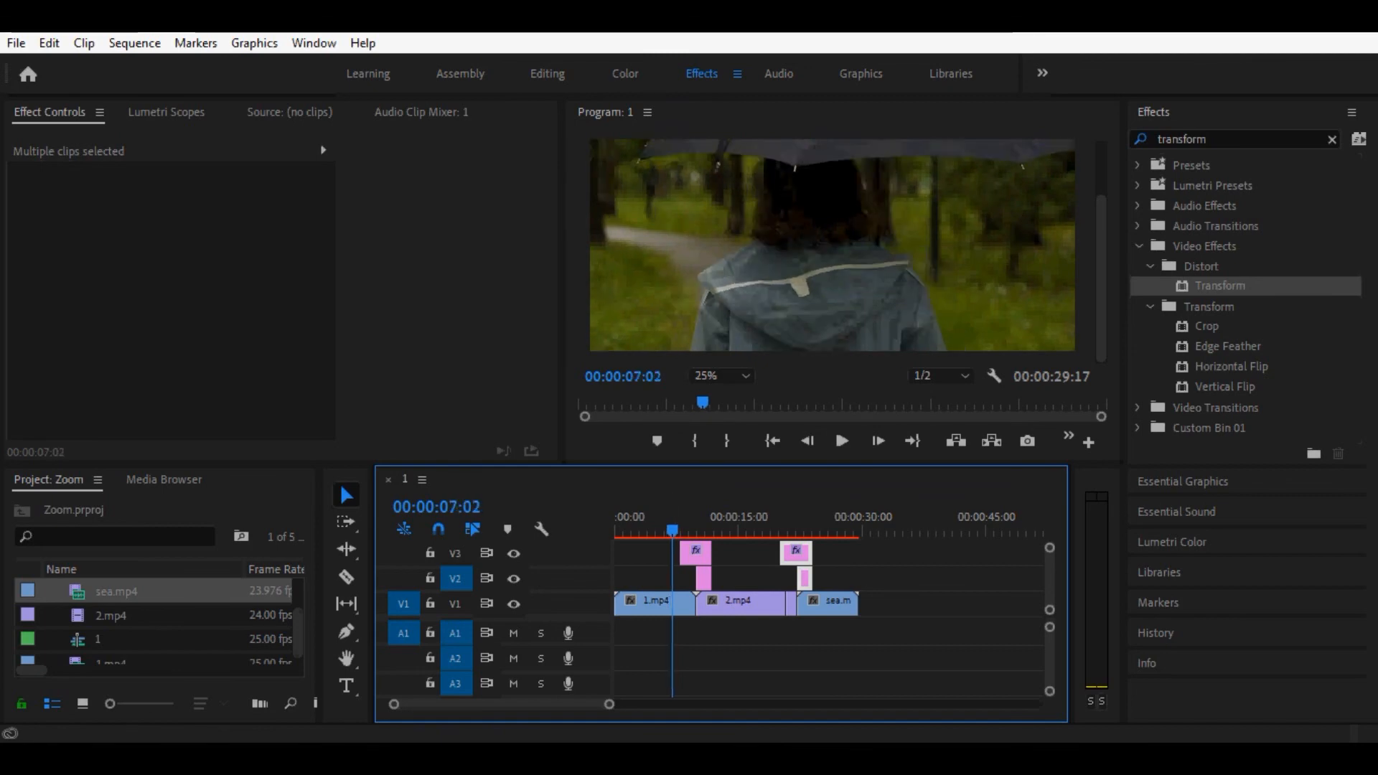
drag(688, 531, 812, 532)
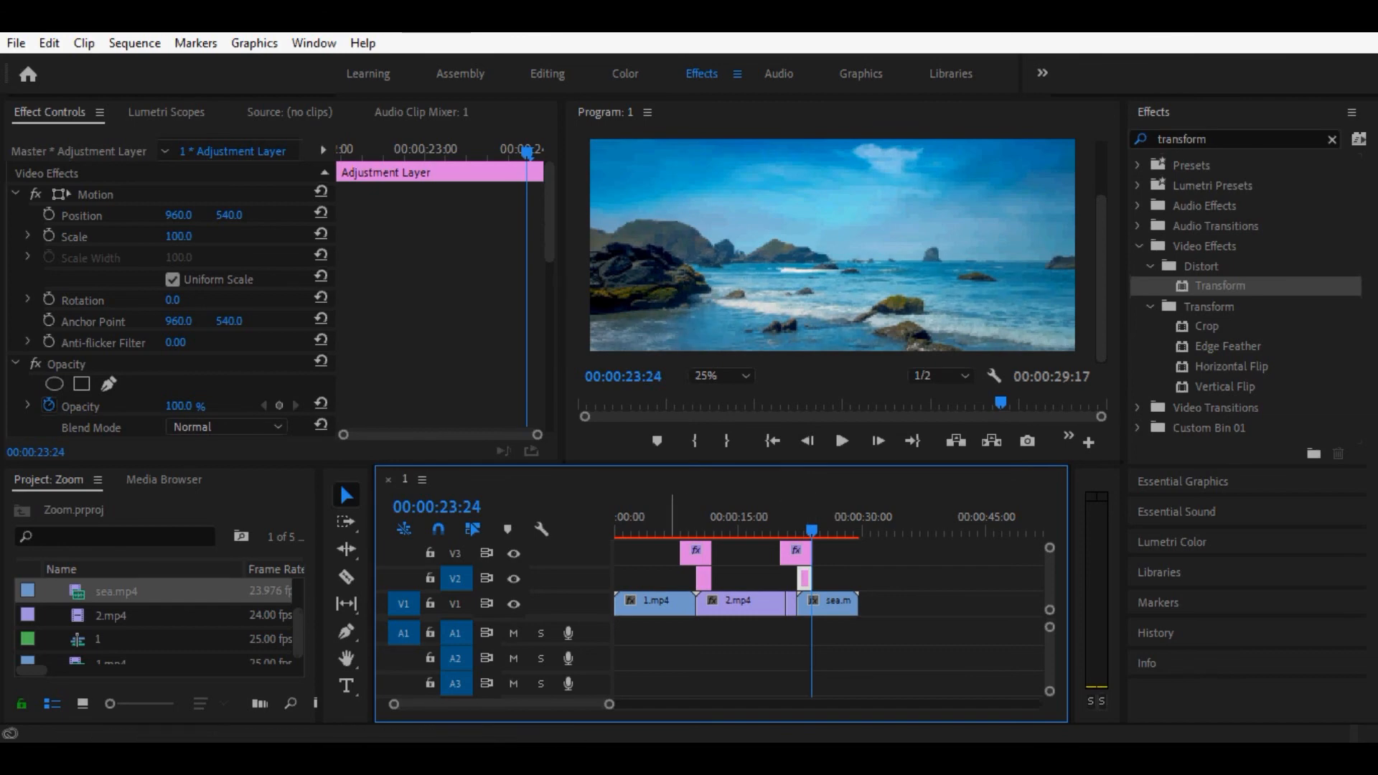
click(670, 530)
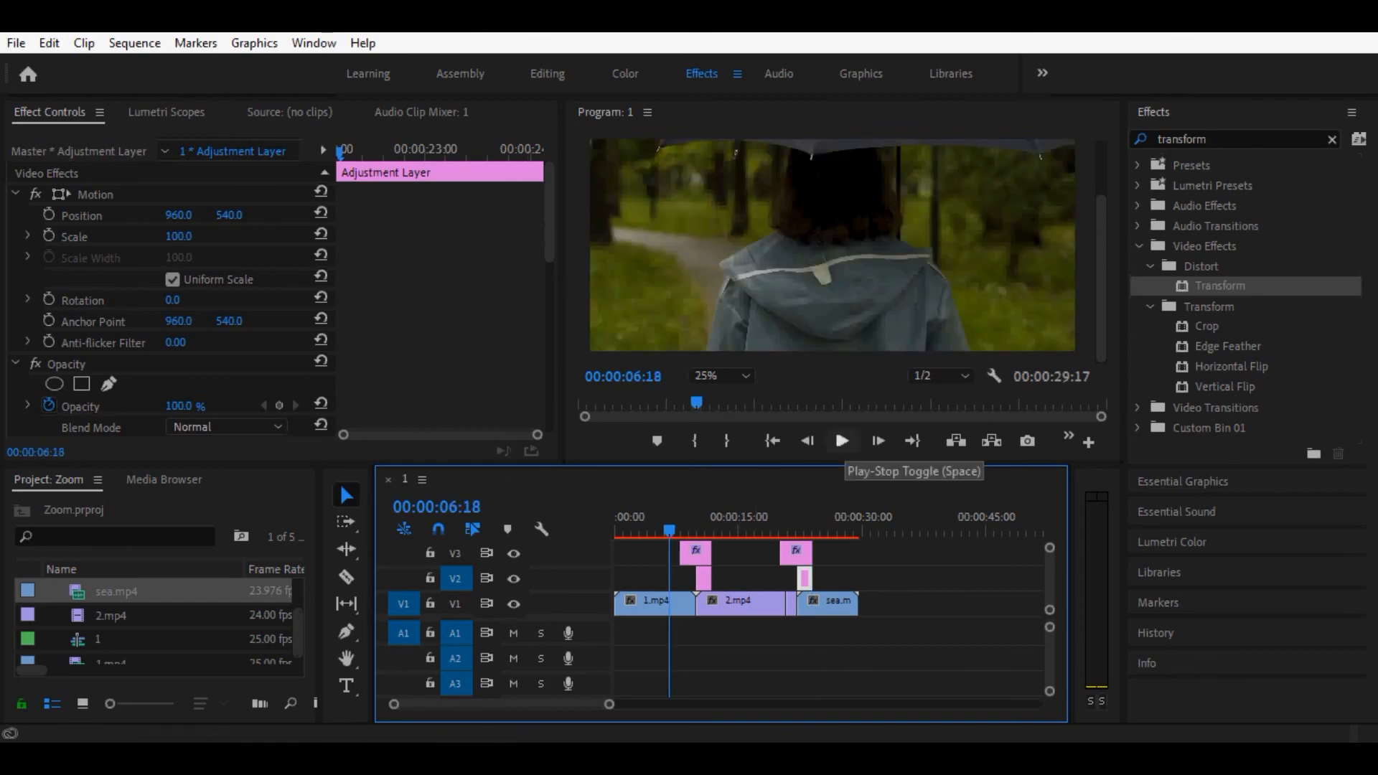